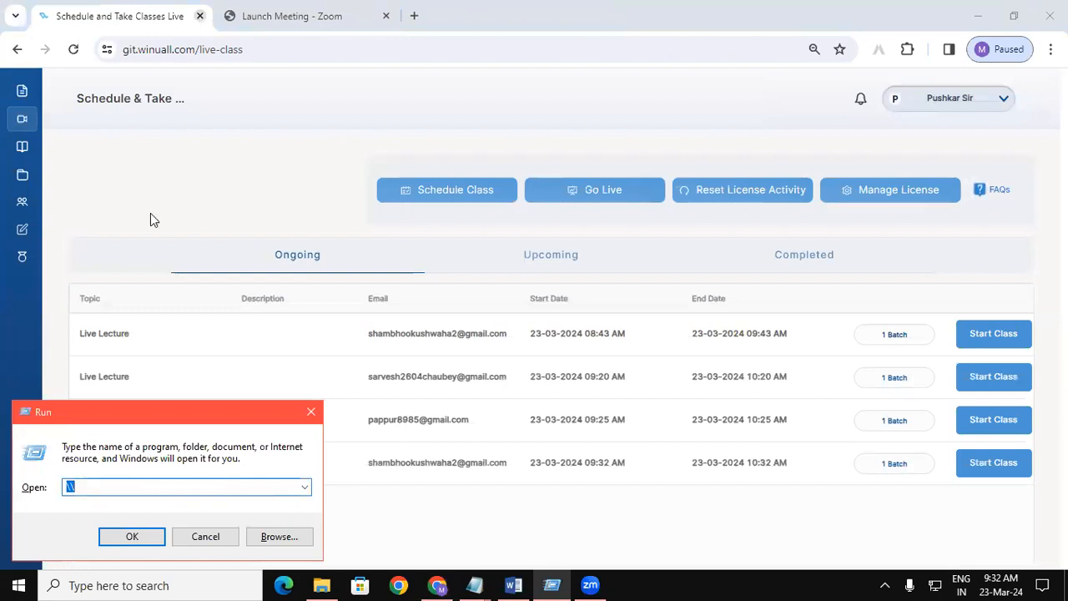
# Open network computer \\192.168.1.245 from the Run dialog to reach its Notes 2024 share.
pyautogui.write('\\\\')
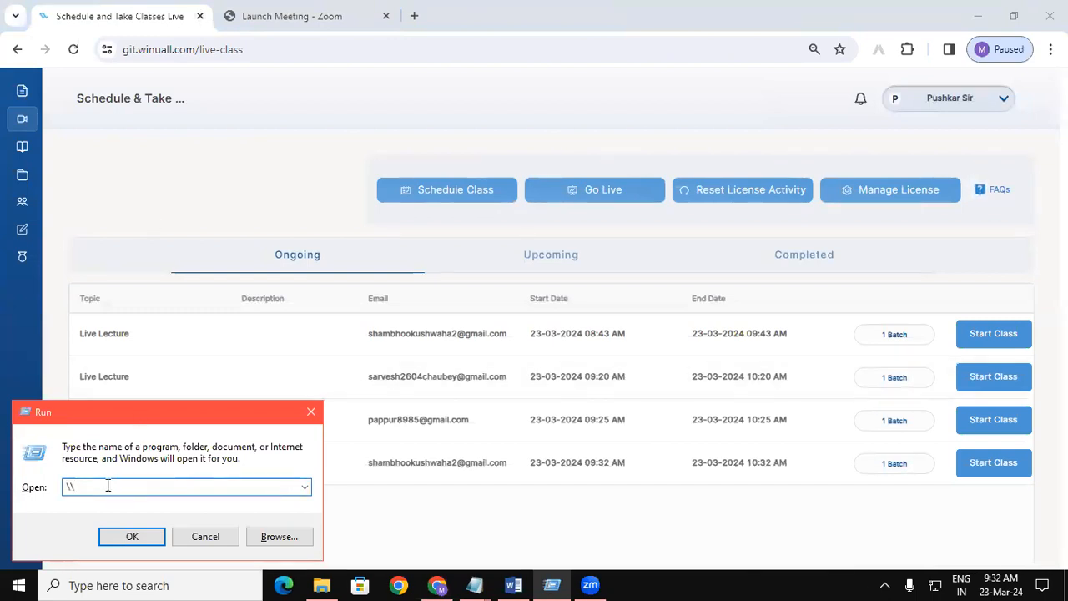
pyautogui.write('192.16')
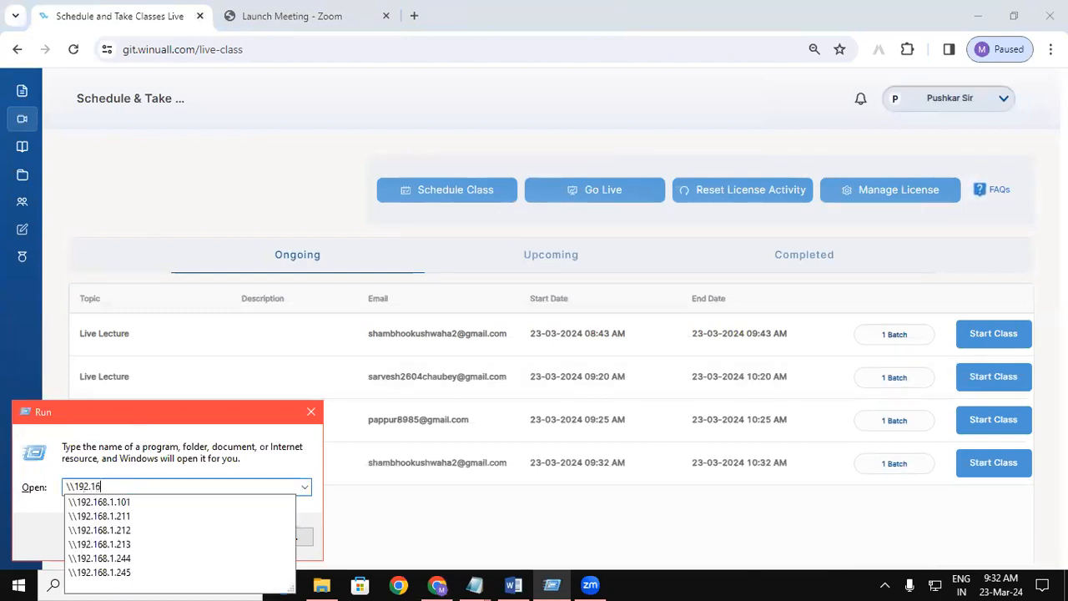
pyautogui.write('8.1.24')
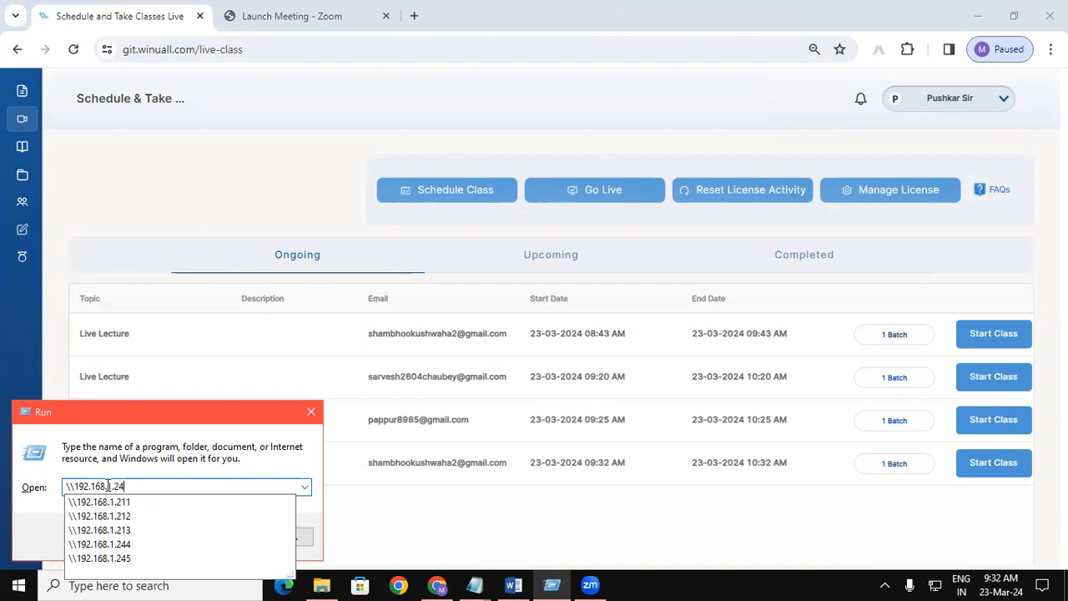
pyautogui.write('5')
pyautogui.press('Return')
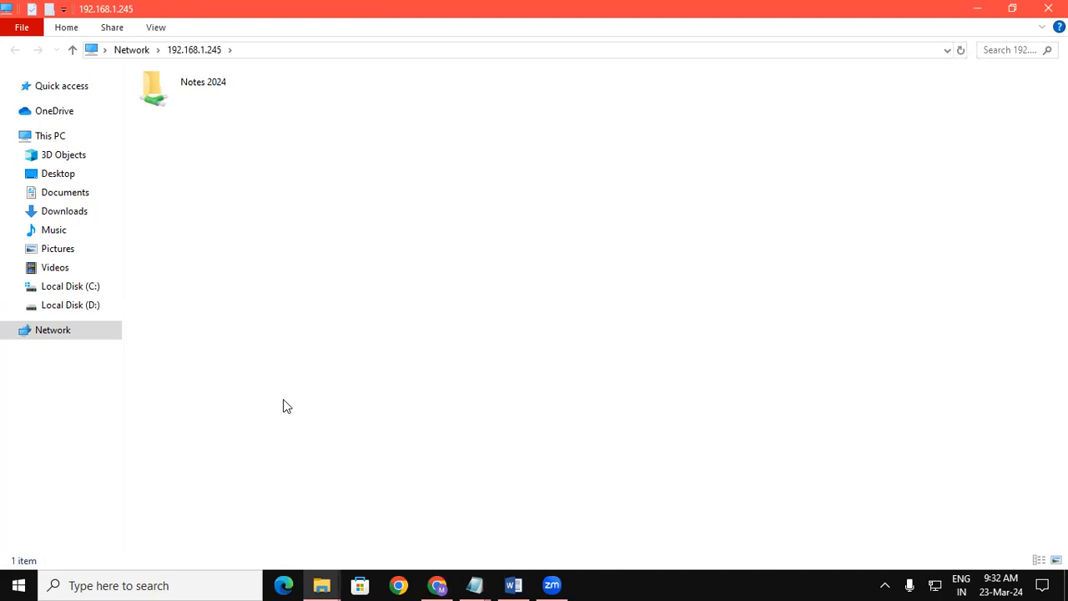
# Go through Notes 2024 and Tally Advance Notes, then open the Lesson 3 purchase and sales order PDF in Edge.
pyautogui.click(233, 103)
pyautogui.doubleClick(233, 103)
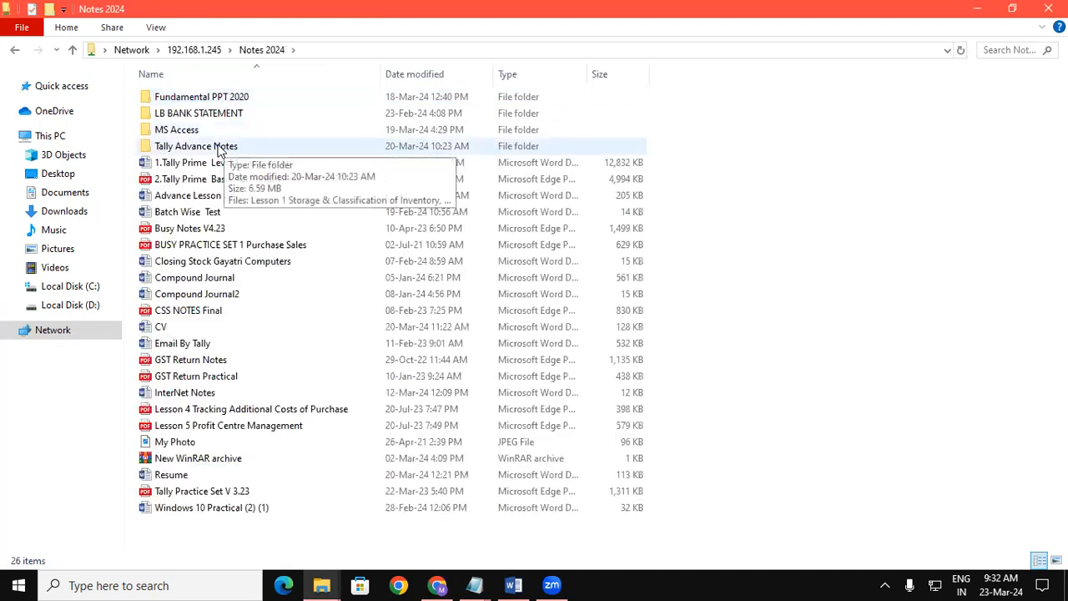
pyautogui.doubleClick(220, 144)
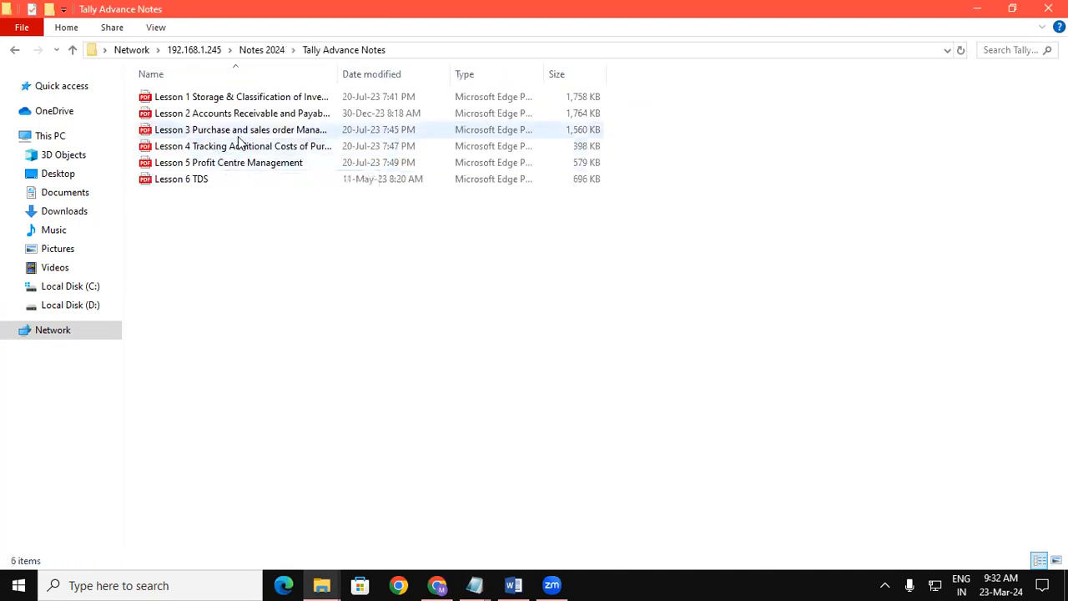
pyautogui.click(239, 134)
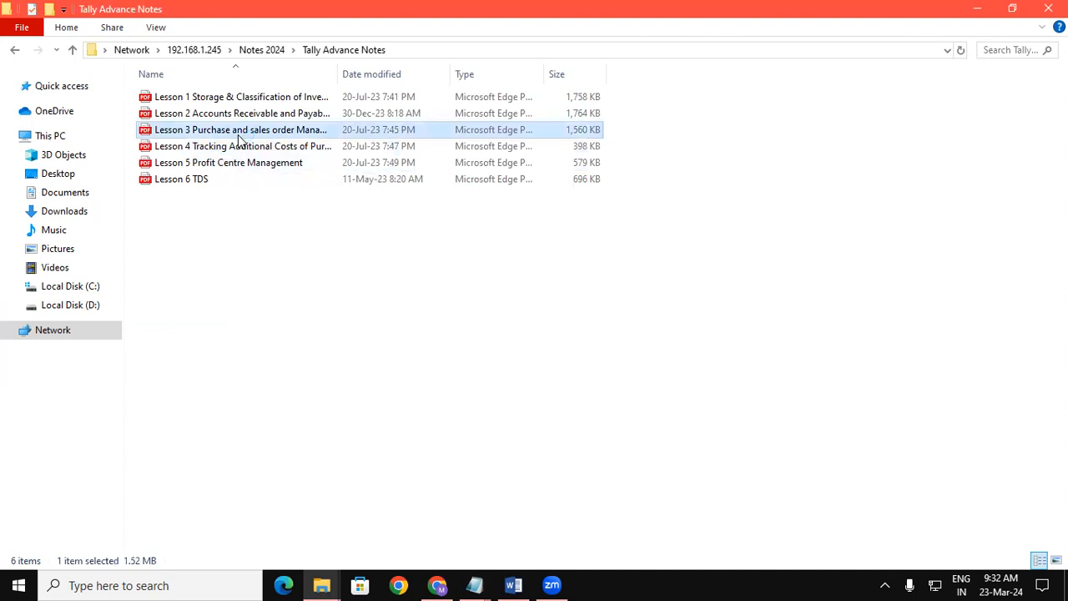
pyautogui.doubleClick(238, 136)
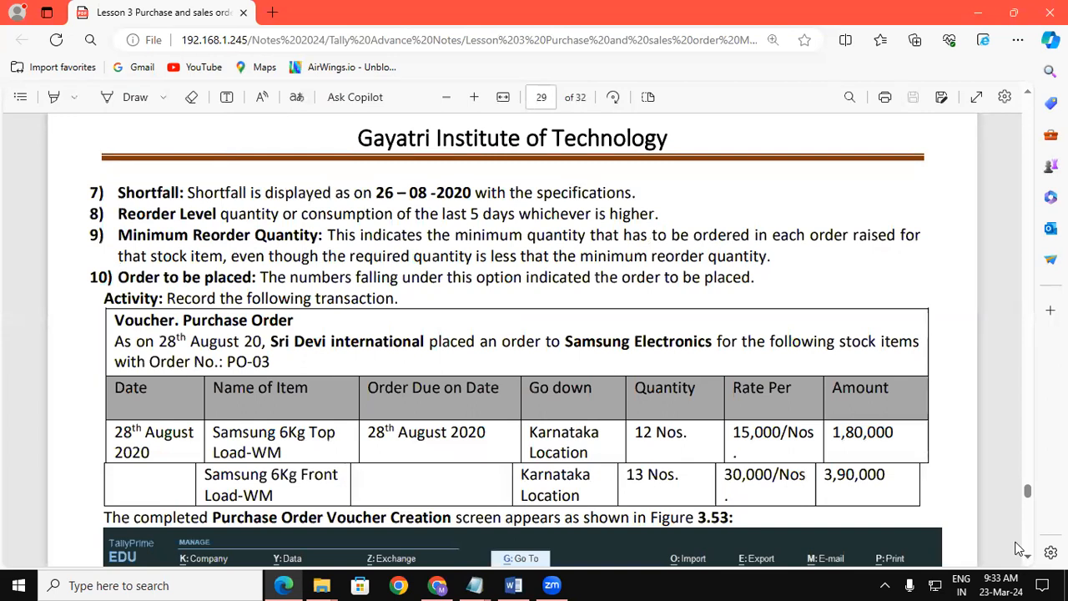
# Scroll page 29 down to the order table and its TallyPrime Purchase Order screenshot.
pyautogui.click(1028, 93)
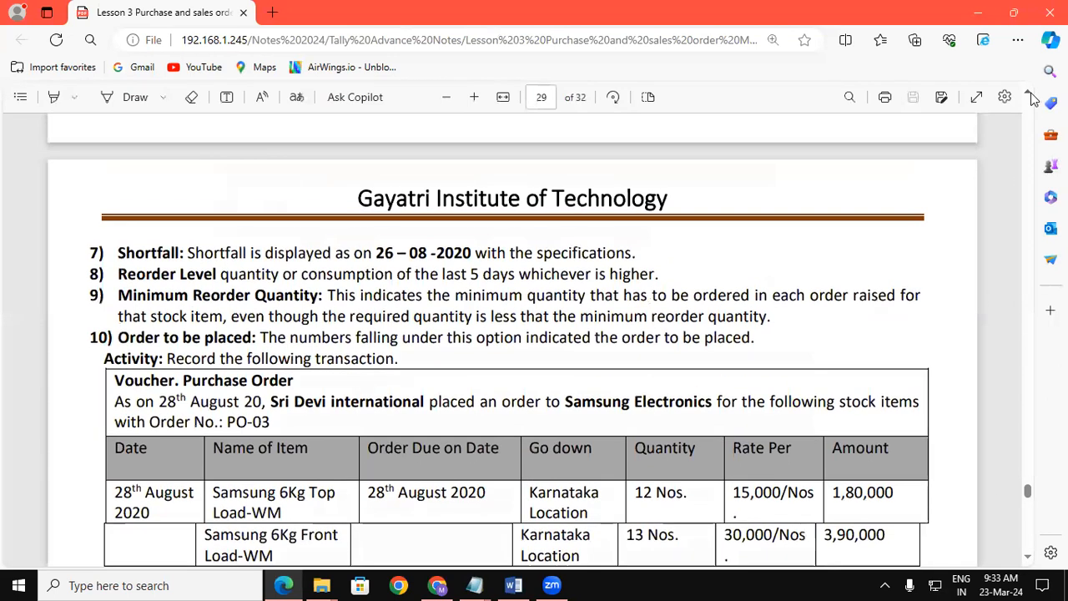
pyautogui.click(1028, 555)
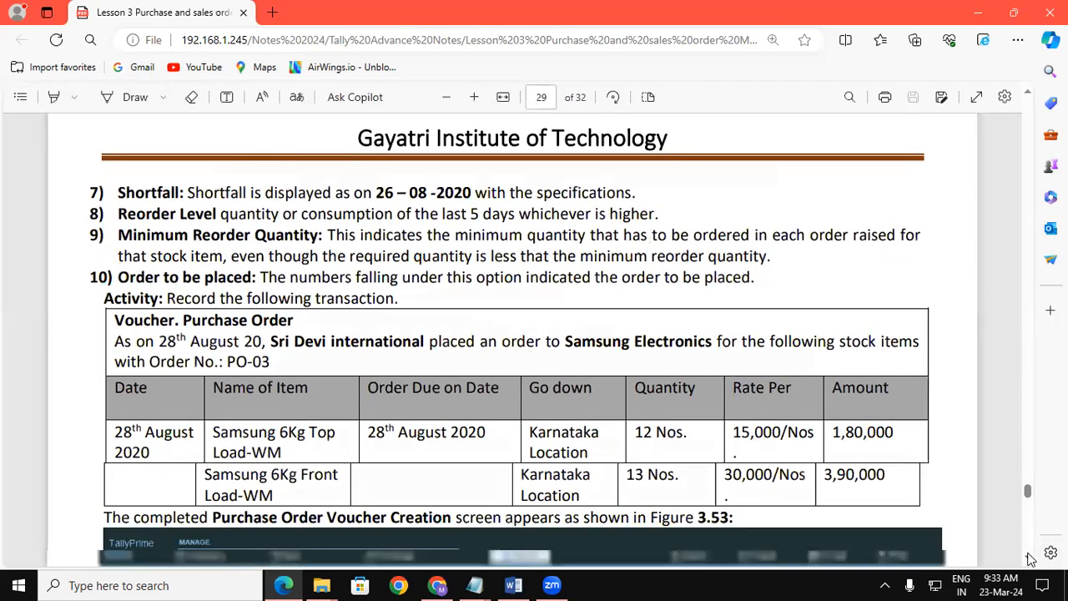
pyautogui.click(1029, 556)
pyautogui.click(1029, 556)
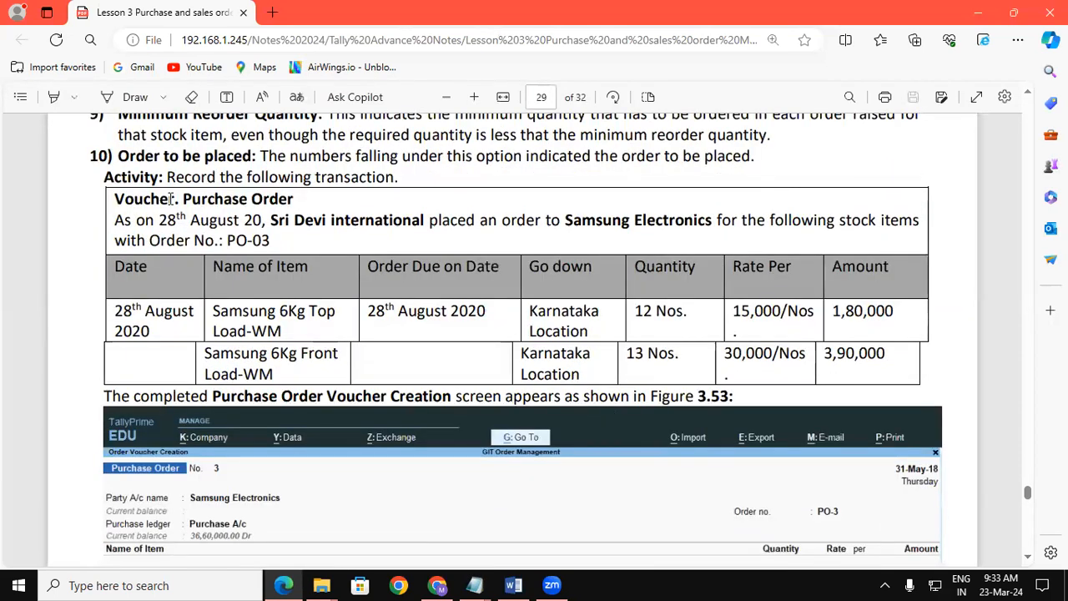
# Highlight the words 'Purchase Order' and the supplier name 'Samsung Electronics'.
pyautogui.moveTo(200, 196); pyautogui.dragTo(292, 194)
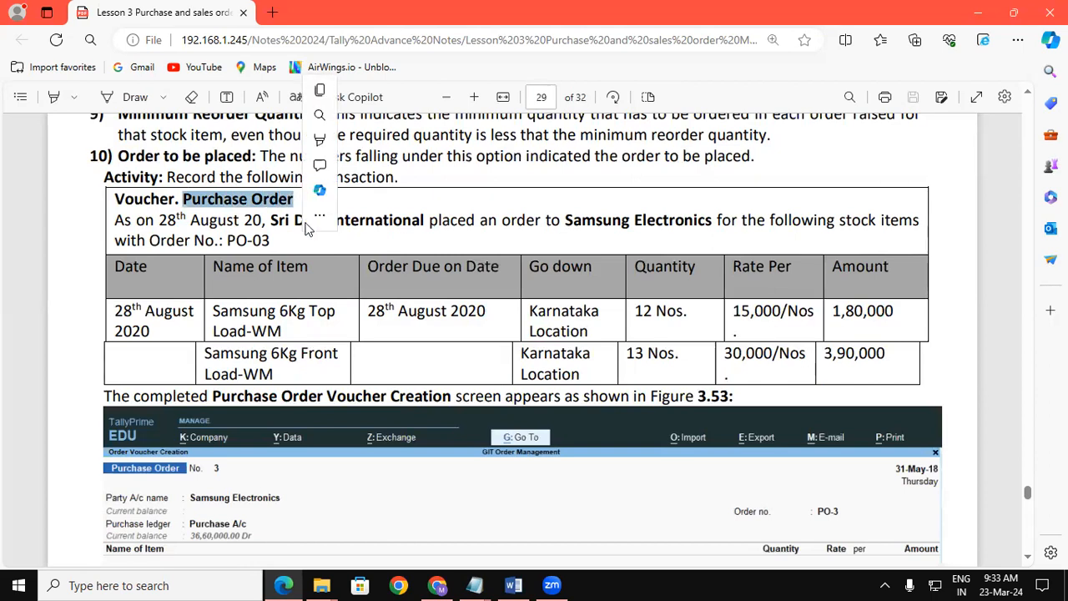
pyautogui.click(277, 242)
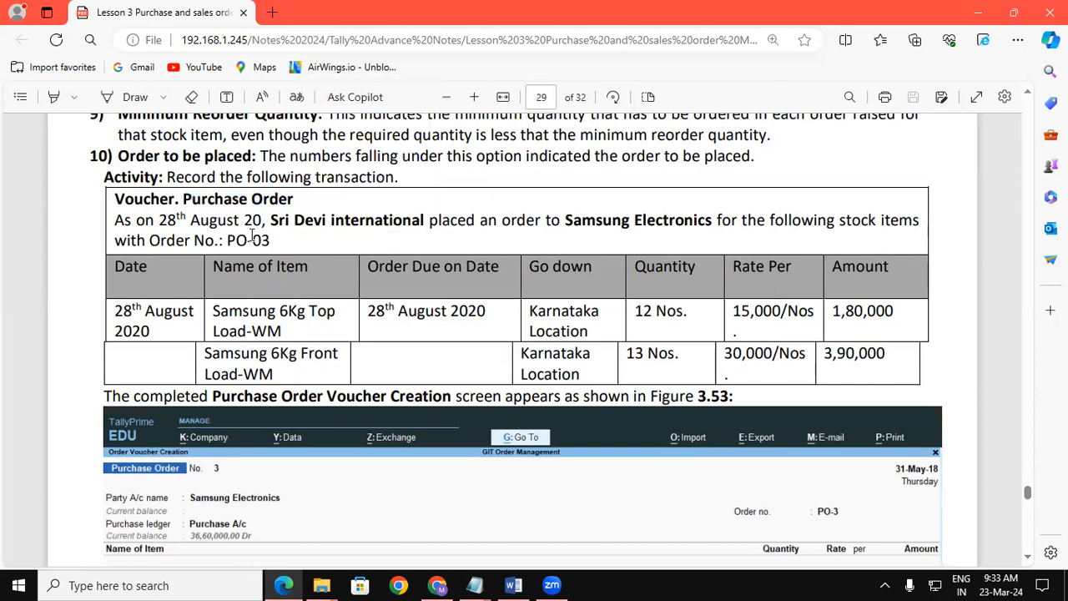
pyautogui.moveTo(567, 219); pyautogui.dragTo(705, 223)
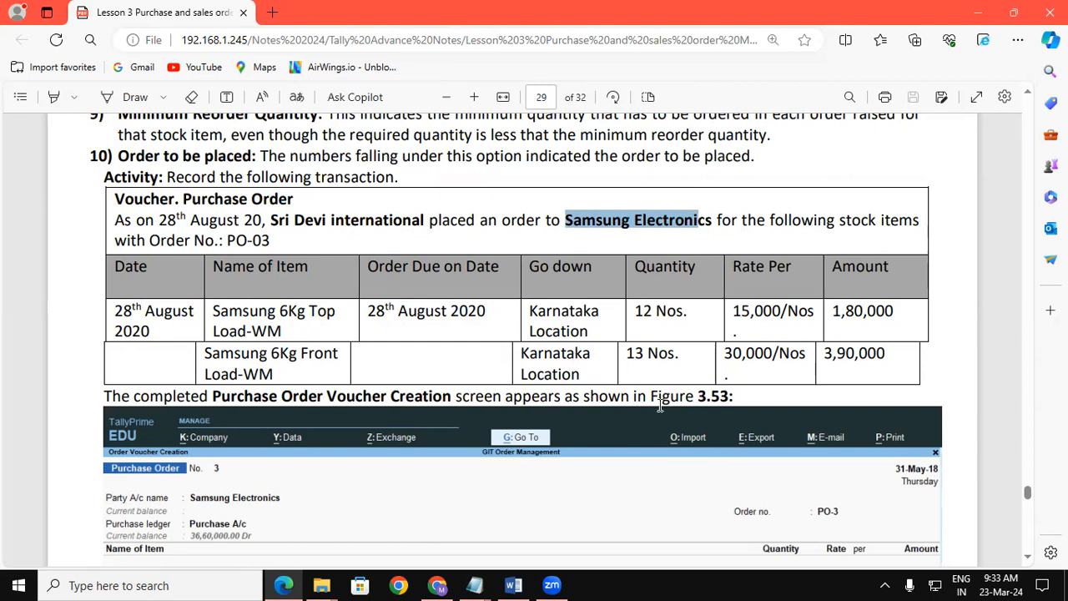
# Scroll to section 3.6 Godown Transfer and its Stock Journal table, then switch to the Draw pen.
pyautogui.click(1028, 558)
pyautogui.scroll(-4, 1028, 557)
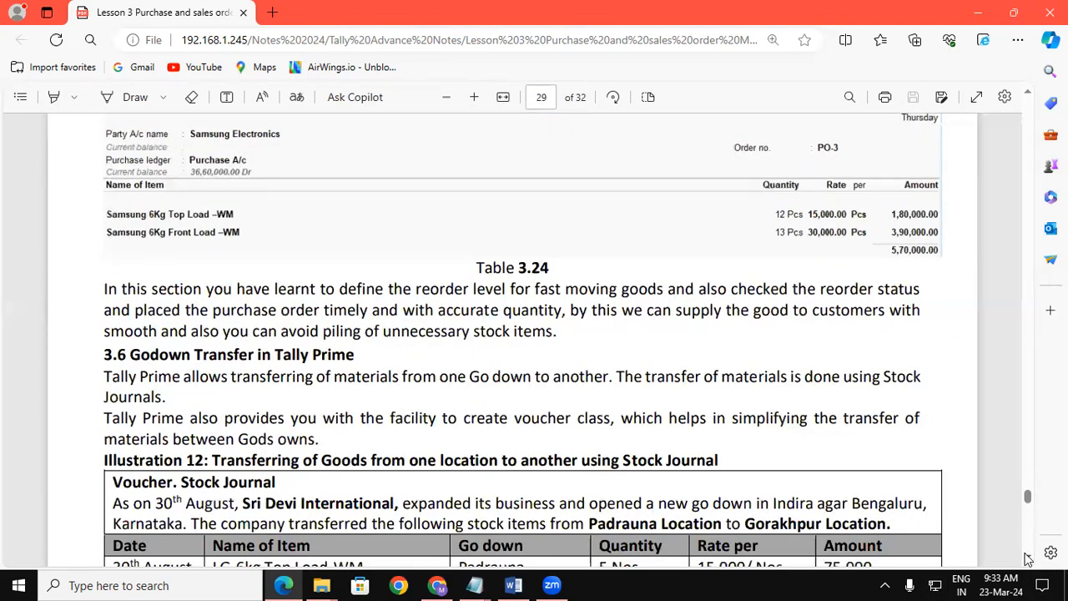
pyautogui.scroll(-3, 1027, 557)
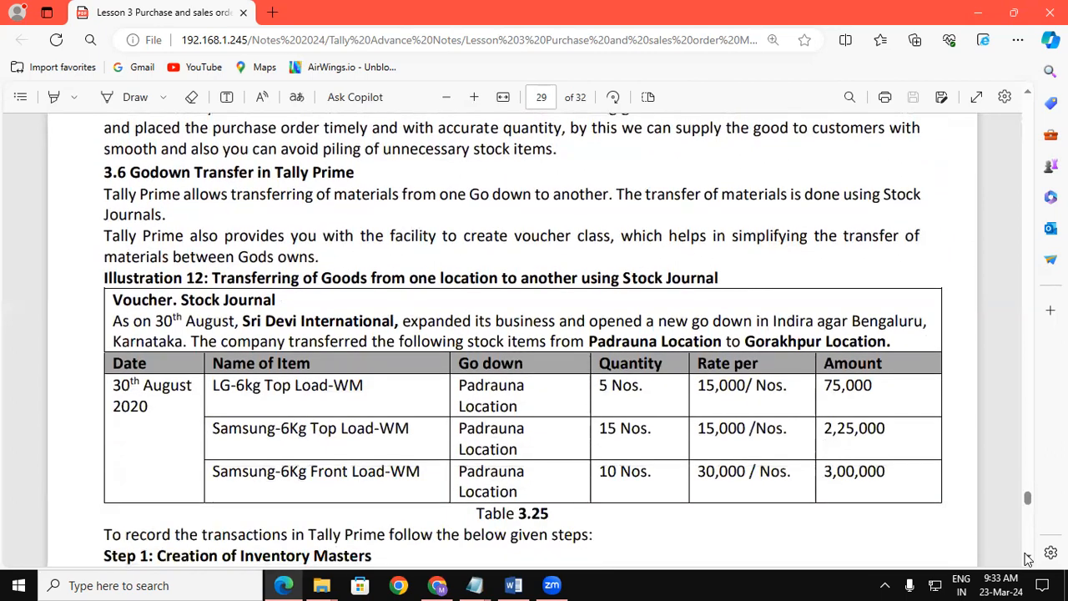
pyautogui.scroll(-1, 1027, 557)
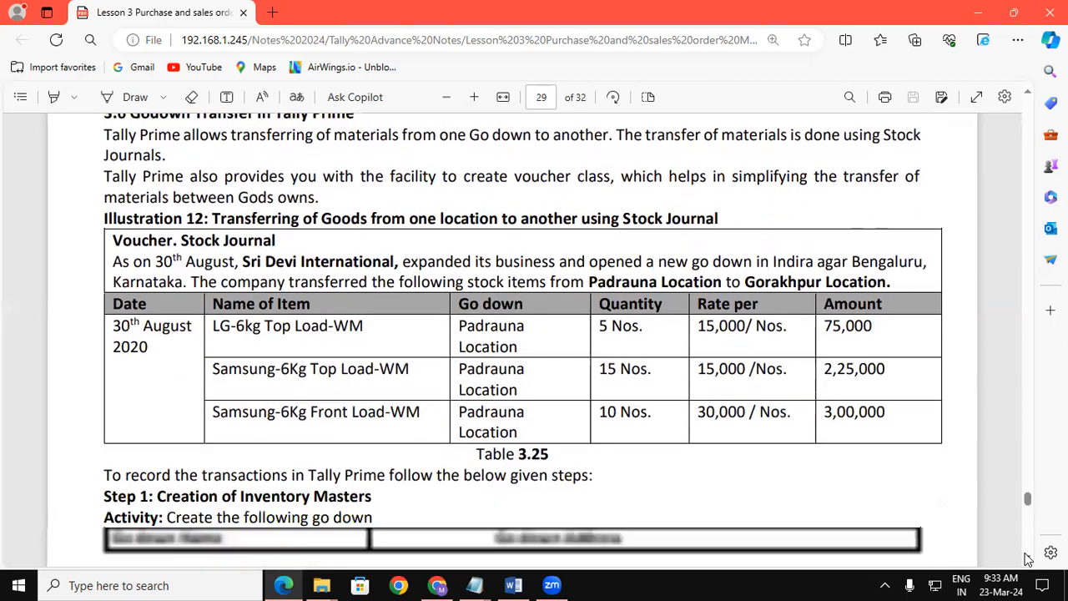
pyautogui.scroll(1, 920, 124)
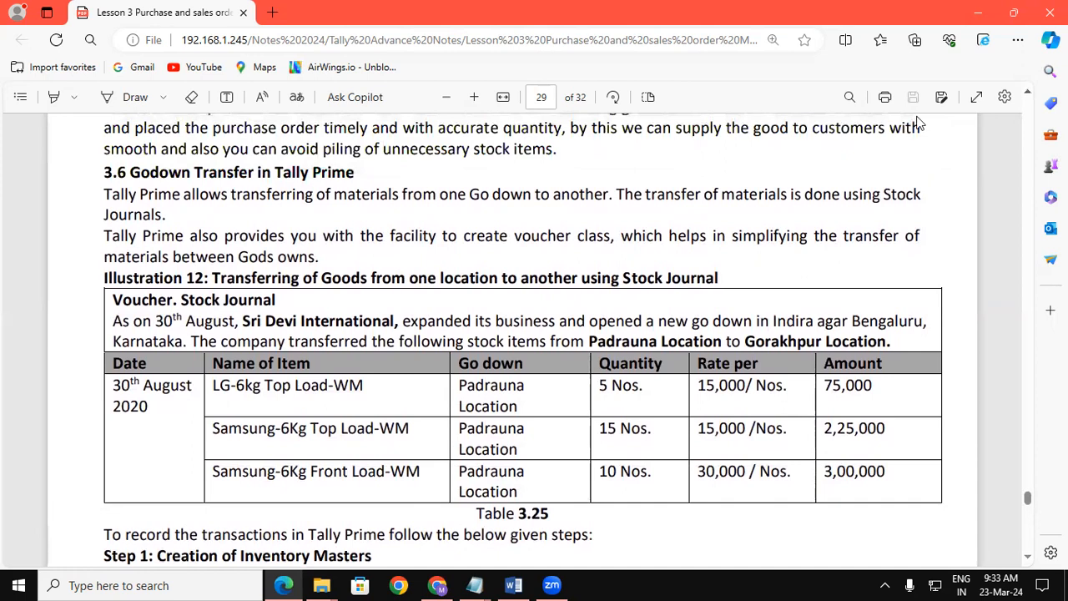
pyautogui.click(107, 100)
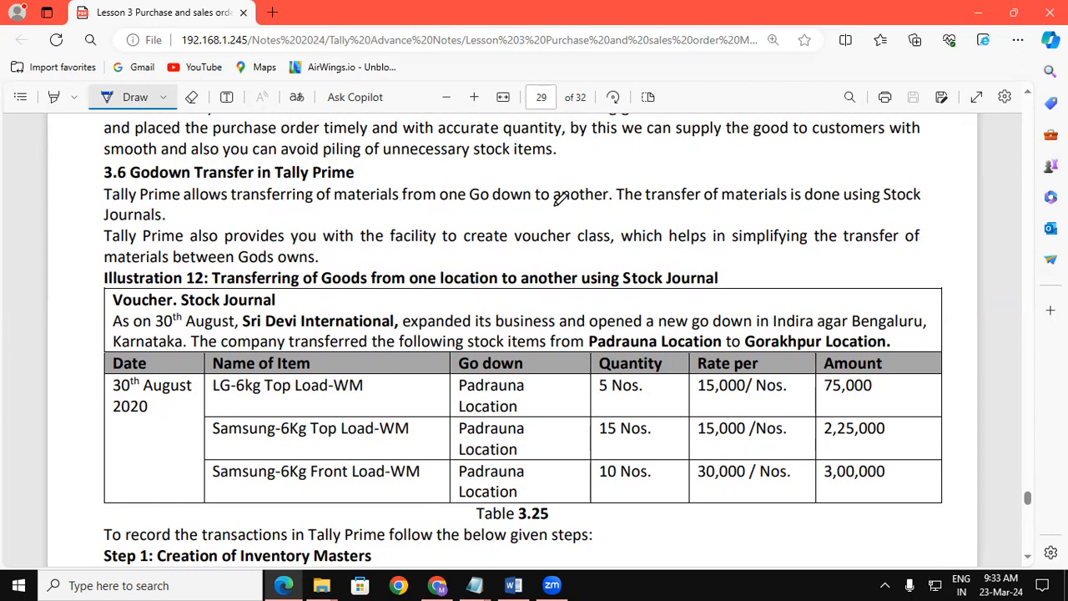
# Underline Godown Transfer, one Go down, Journals, voucher class, simplifying and materials and Gods owns in ink.
pyautogui.moveTo(459, 206); pyautogui.dragTo(603, 207)
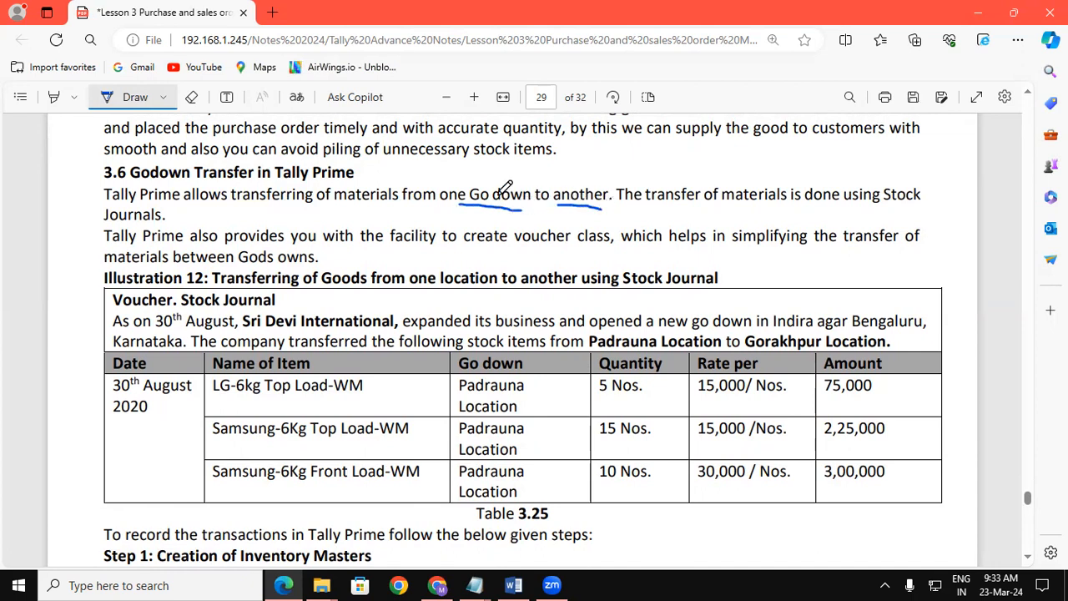
pyautogui.moveTo(131, 177); pyautogui.dragTo(254, 175)
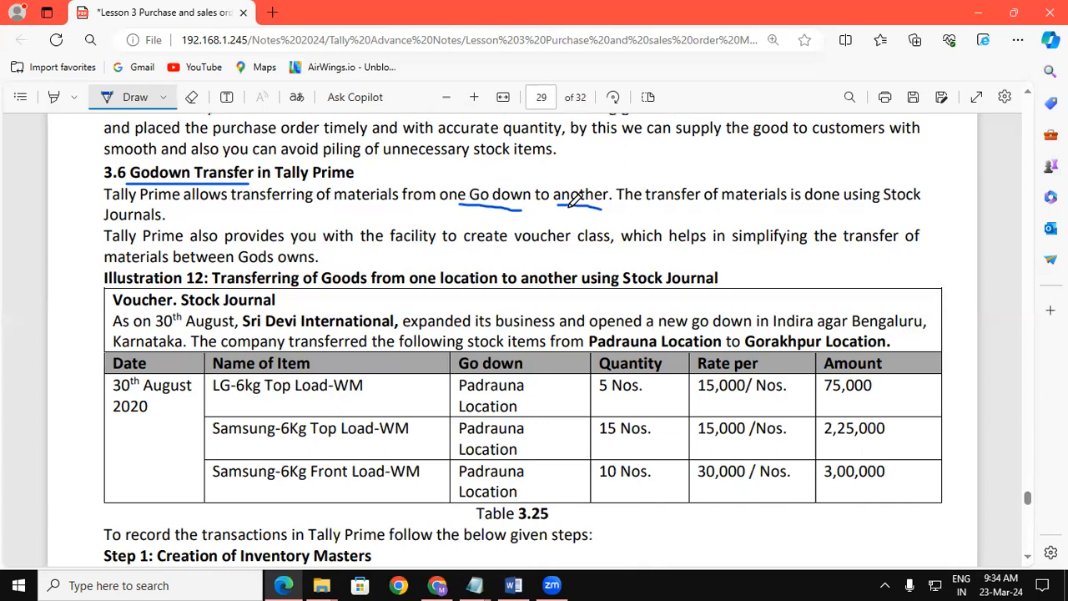
pyautogui.click(448, 204)
pyautogui.moveTo(463, 204); pyautogui.dragTo(608, 207)
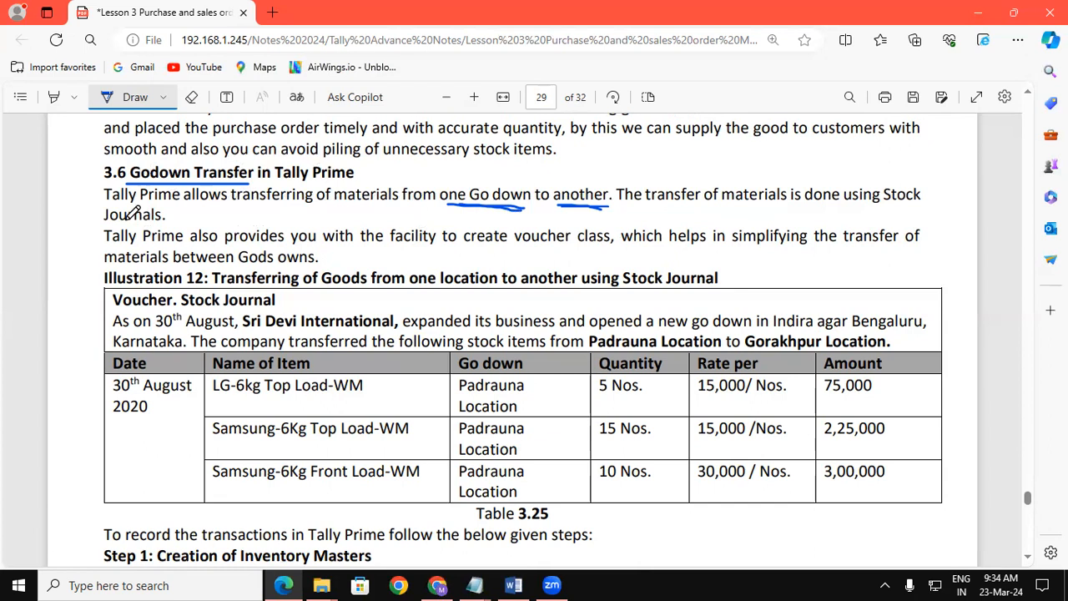
pyautogui.moveTo(102, 223); pyautogui.dragTo(165, 222)
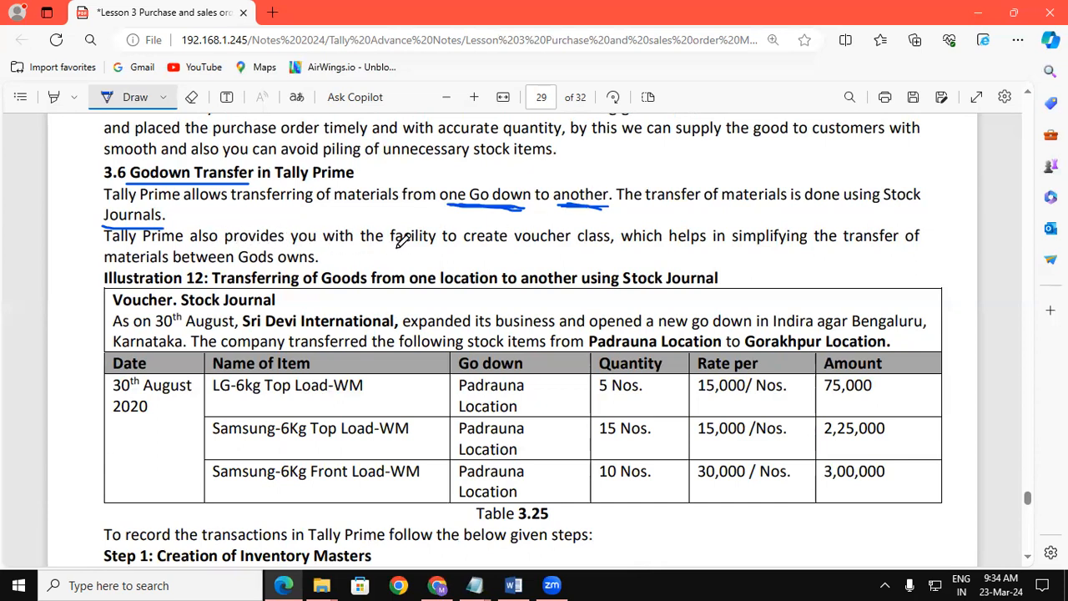
pyautogui.moveTo(507, 248); pyautogui.dragTo(797, 248)
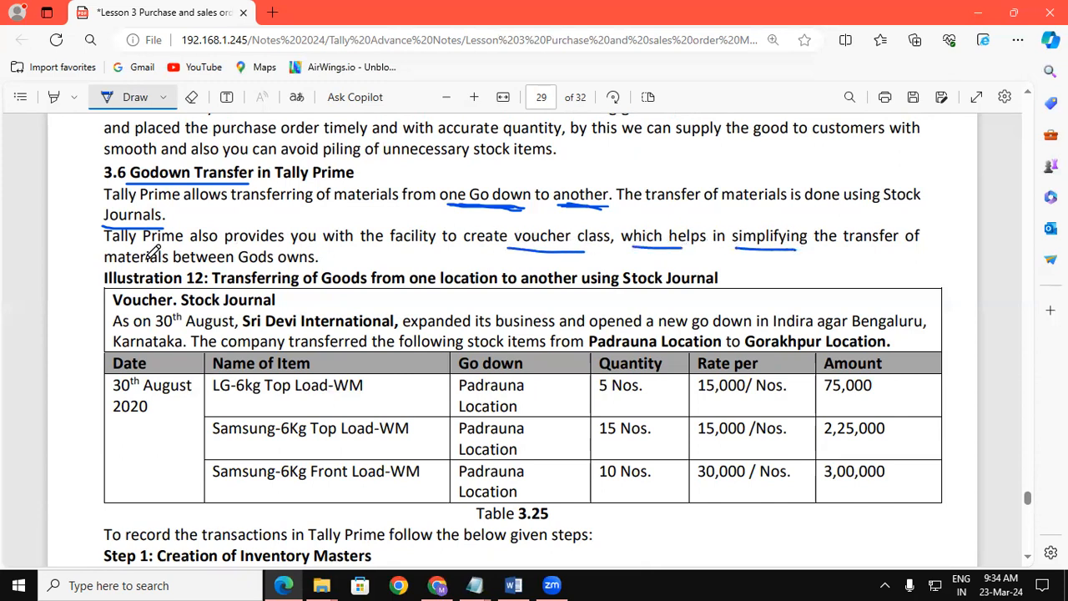
pyautogui.moveTo(124, 265); pyautogui.dragTo(164, 266)
pyautogui.moveTo(238, 265); pyautogui.dragTo(298, 263)
# Underline Padrauna, Gorakhpur and Top Load-WM, and bracket the item and quantity columns.
pyautogui.scroll(-2, 1032, 564)
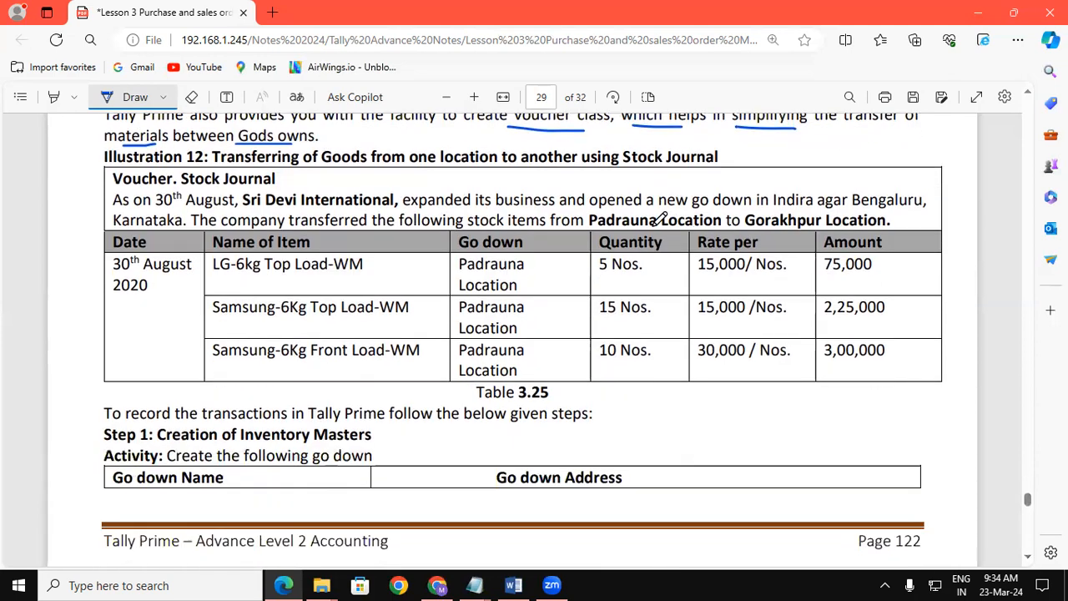
pyautogui.moveTo(589, 226); pyautogui.dragTo(667, 227)
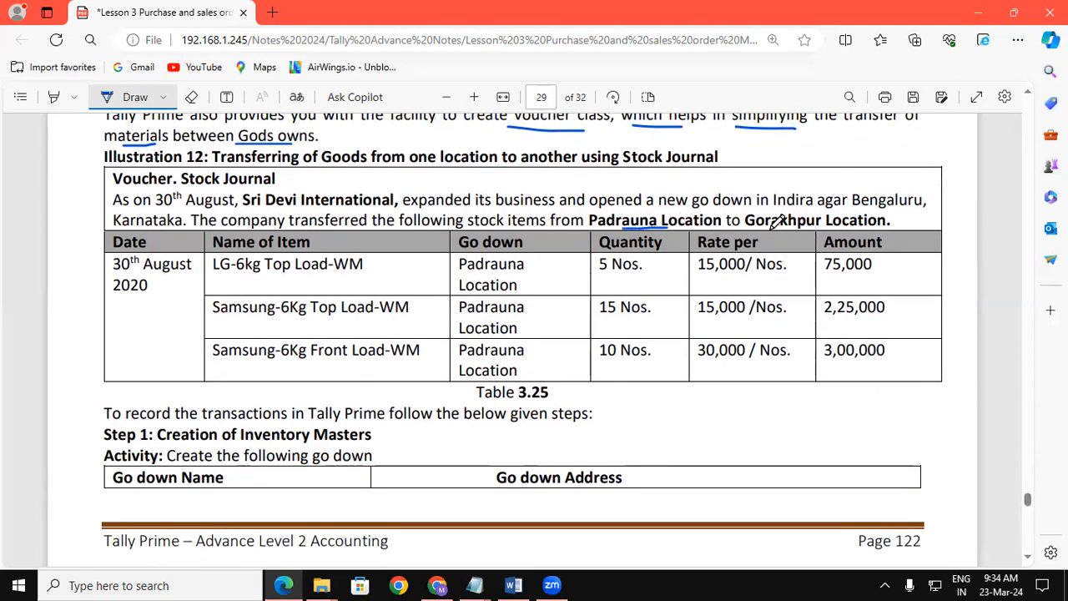
pyautogui.moveTo(768, 226); pyautogui.dragTo(823, 226)
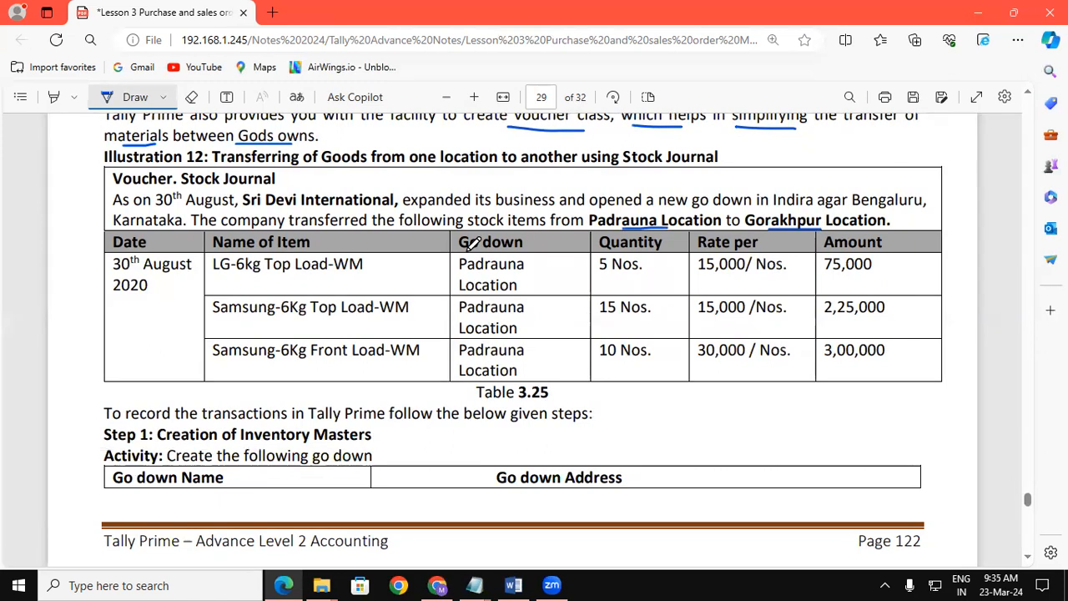
pyautogui.moveTo(425, 257)
pyautogui.mouseDown()
pyautogui.moveTo(439, 258)
pyautogui.moveTo(440, 309)
pyautogui.moveTo(440, 358)
pyautogui.moveTo(424, 363)
pyautogui.mouseUp()
pyautogui.moveTo(659, 263)
pyautogui.mouseDown()
pyautogui.moveTo(668, 349)
pyautogui.moveTo(652, 364)
pyautogui.mouseUp()
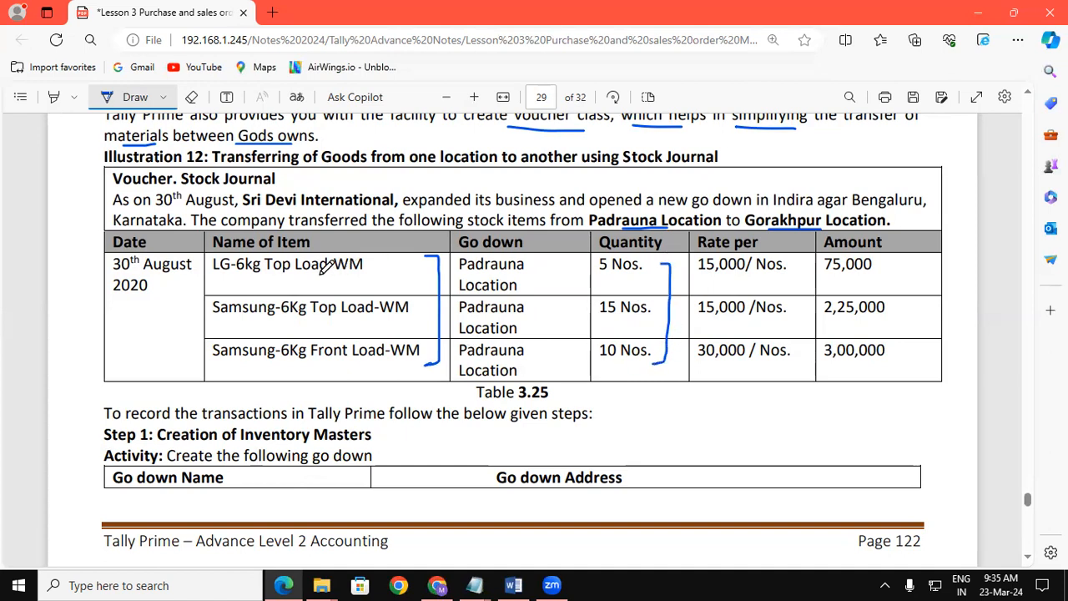
pyautogui.moveTo(283, 279); pyautogui.dragTo(351, 278)
# Scroll to page 30 and underline the More Details shortcut in the Note.
pyautogui.scroll(-4, 1029, 561)
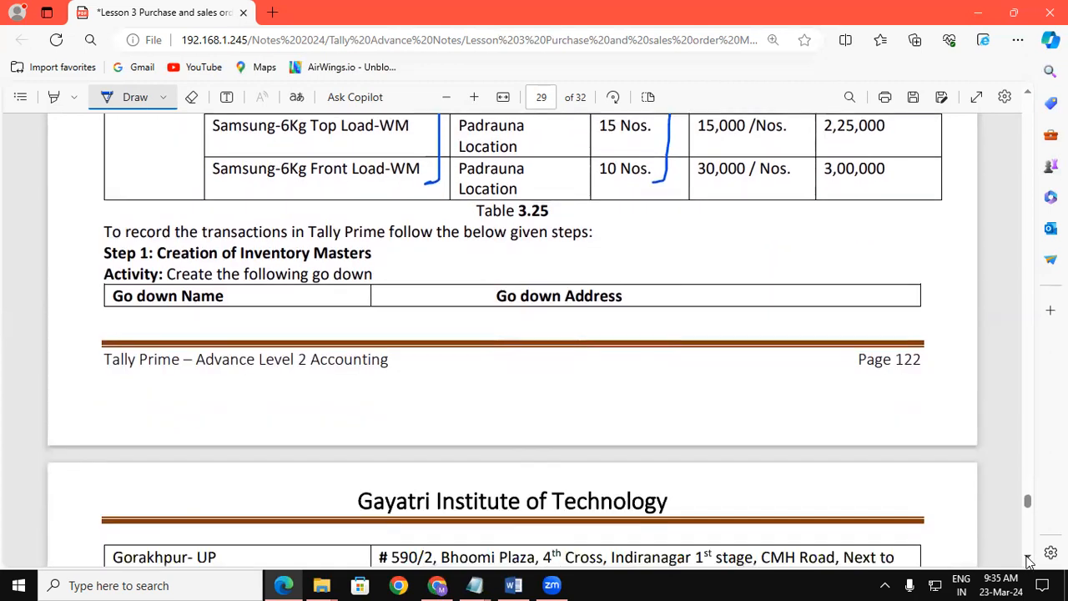
pyautogui.scroll(-5, 1029, 561)
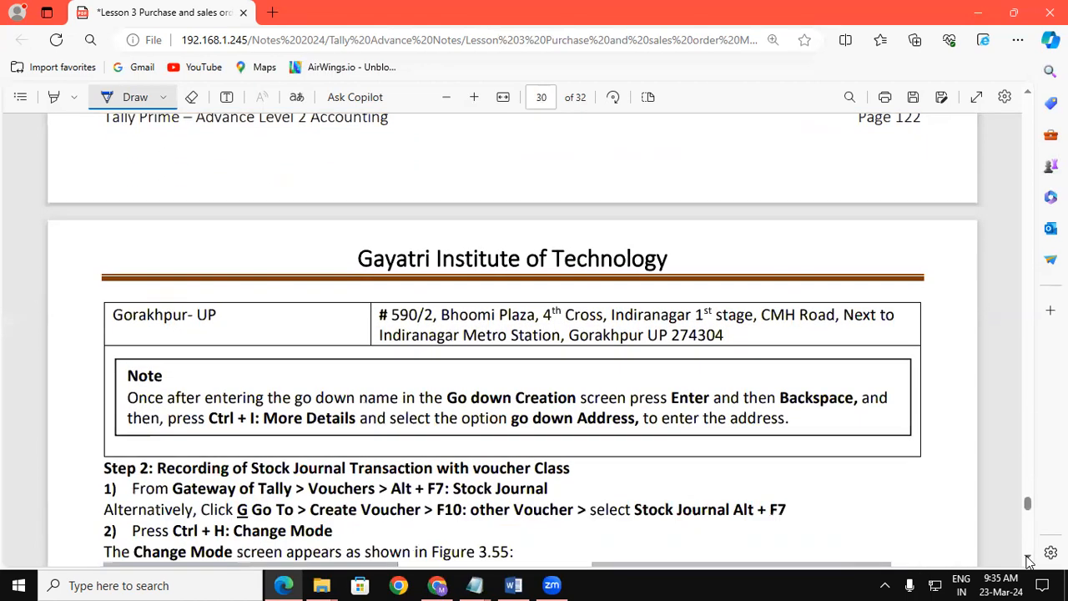
pyautogui.scroll(-3, 1028, 562)
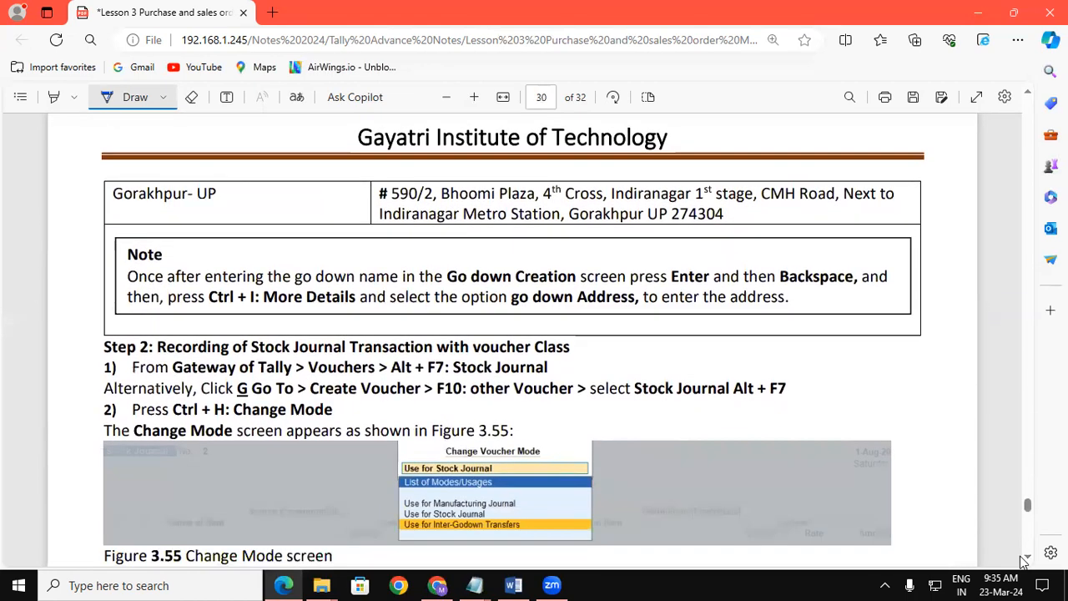
pyautogui.moveTo(220, 310); pyautogui.dragTo(339, 315)
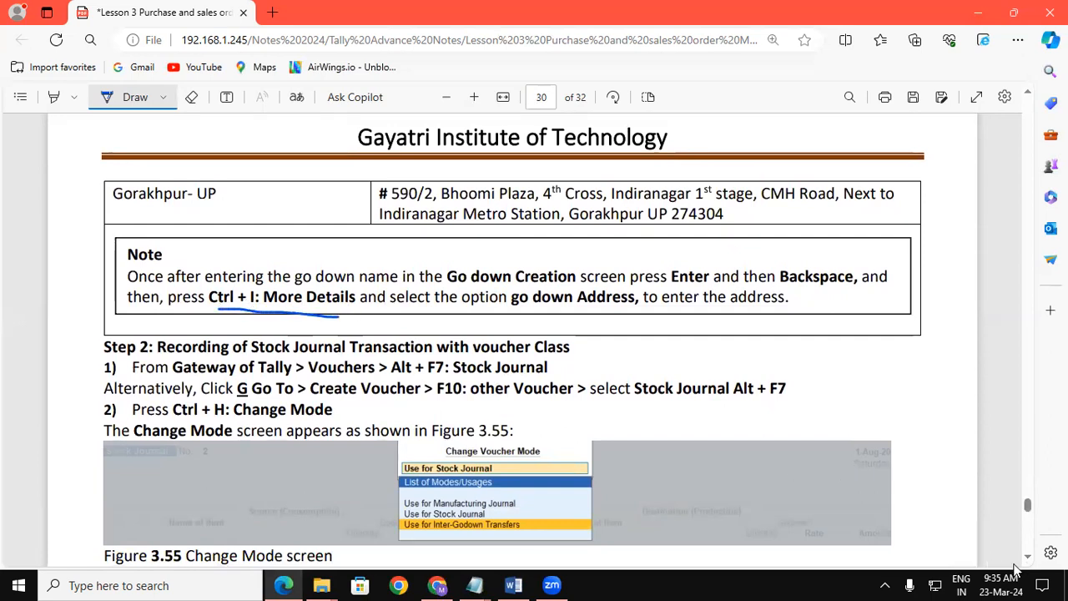
# Scroll further and underline the Alt + F7 Stock Journal shortcut in step 1.
pyautogui.scroll(-3, 1031, 560)
pyautogui.scroll(-4, 1030, 560)
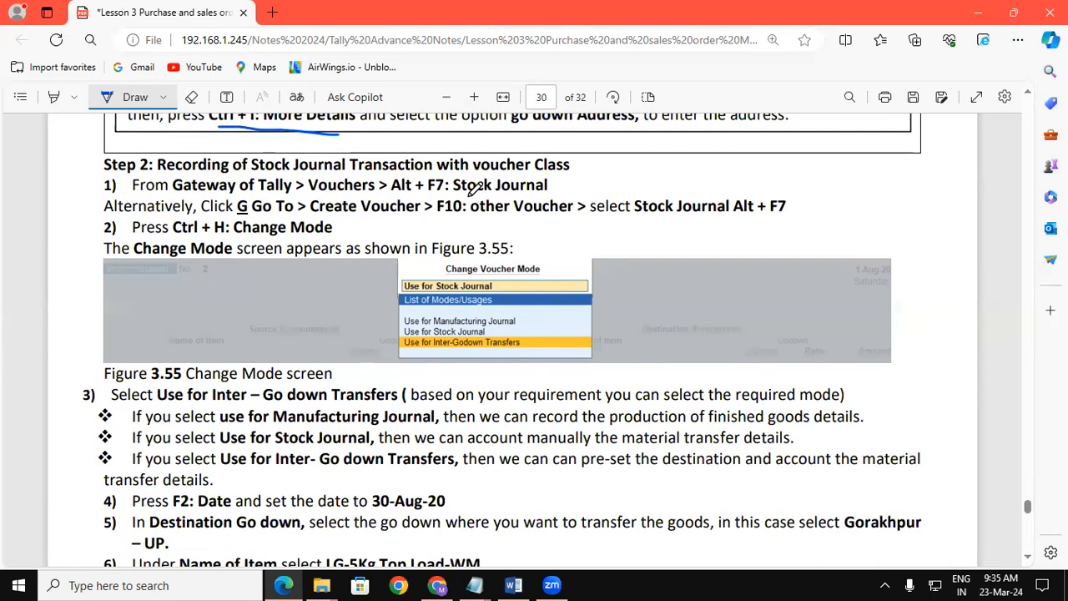
pyautogui.moveTo(390, 194); pyautogui.dragTo(436, 194)
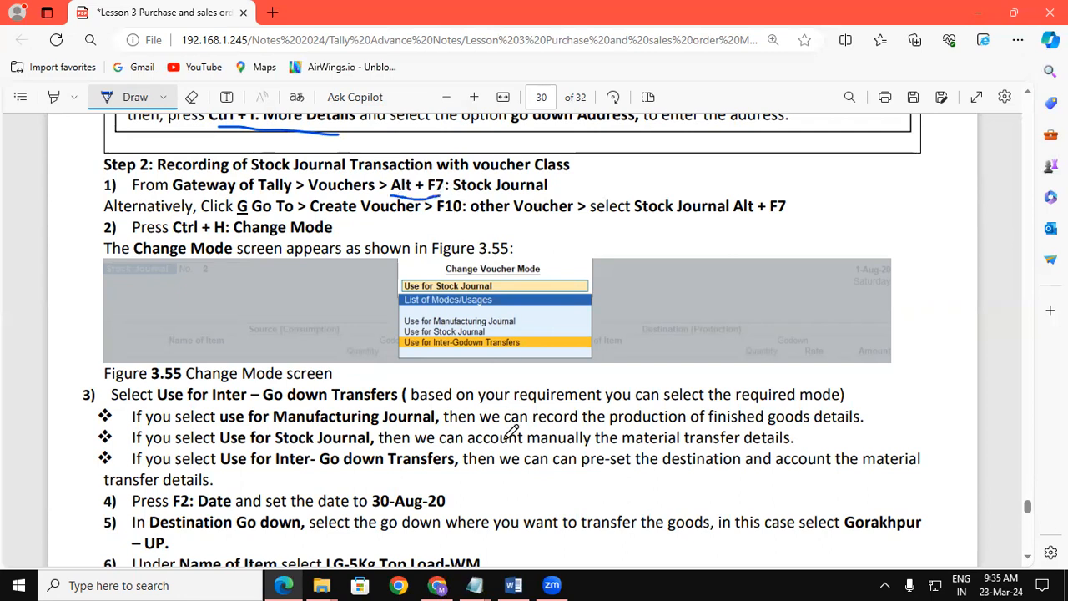
# Load TallyPrime in Educational Mode and shut Gaytri Trading Co with Ctrl+F3.
pyautogui.press('super+d')
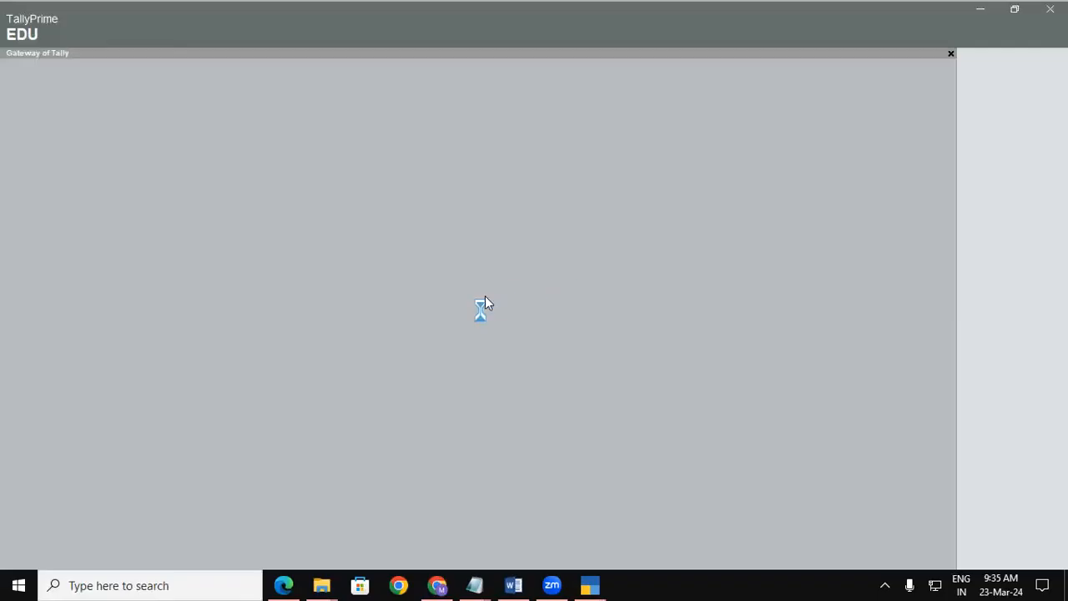
pyautogui.click(322, 344)
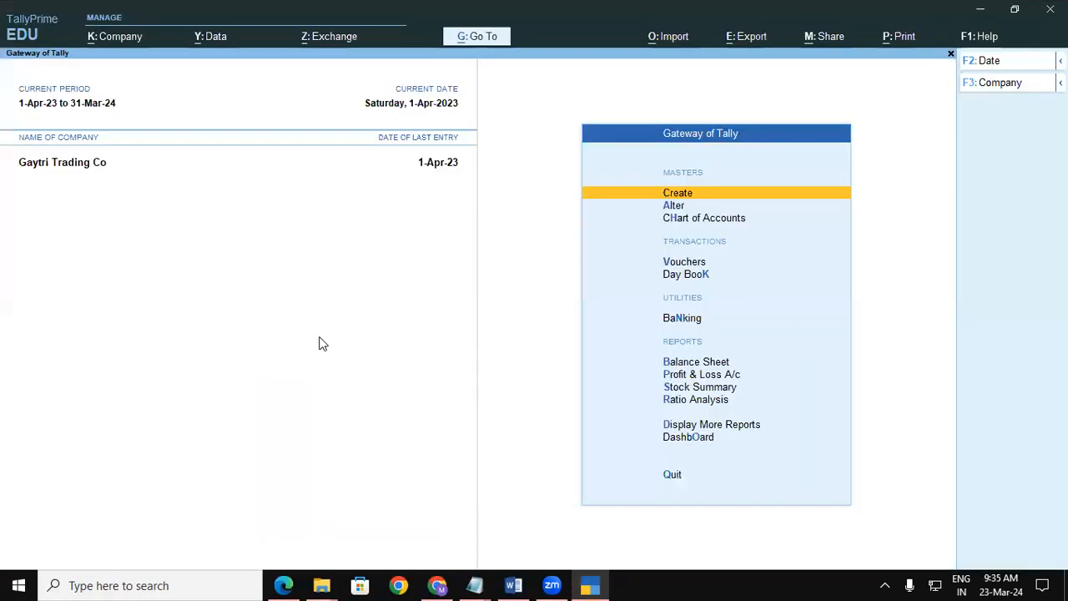
pyautogui.press('ctrl')
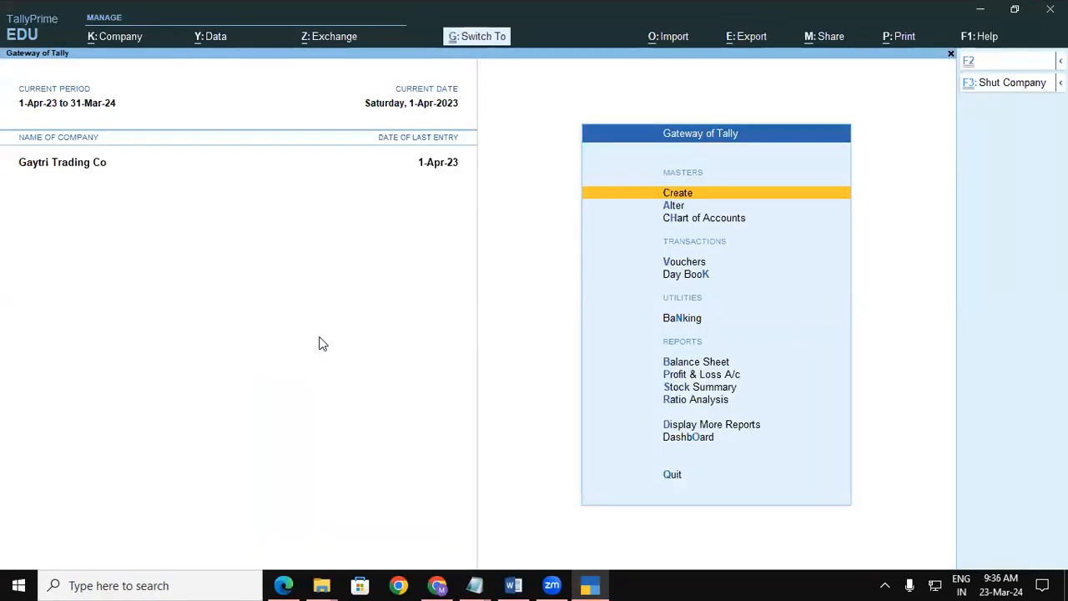
pyautogui.hotkey('ctrl', 'F3')
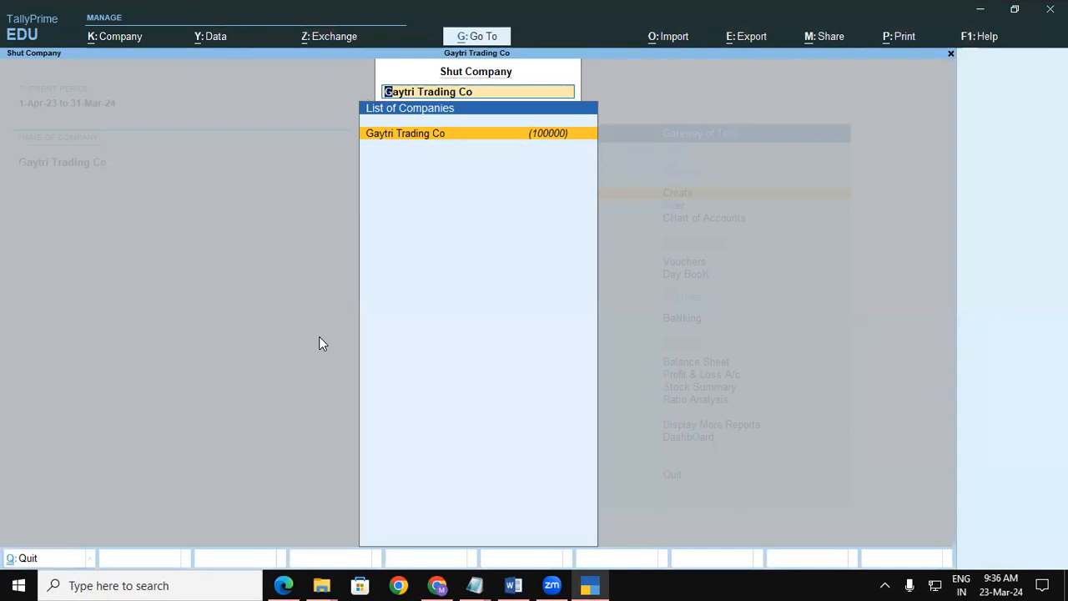
pyautogui.press('Return')
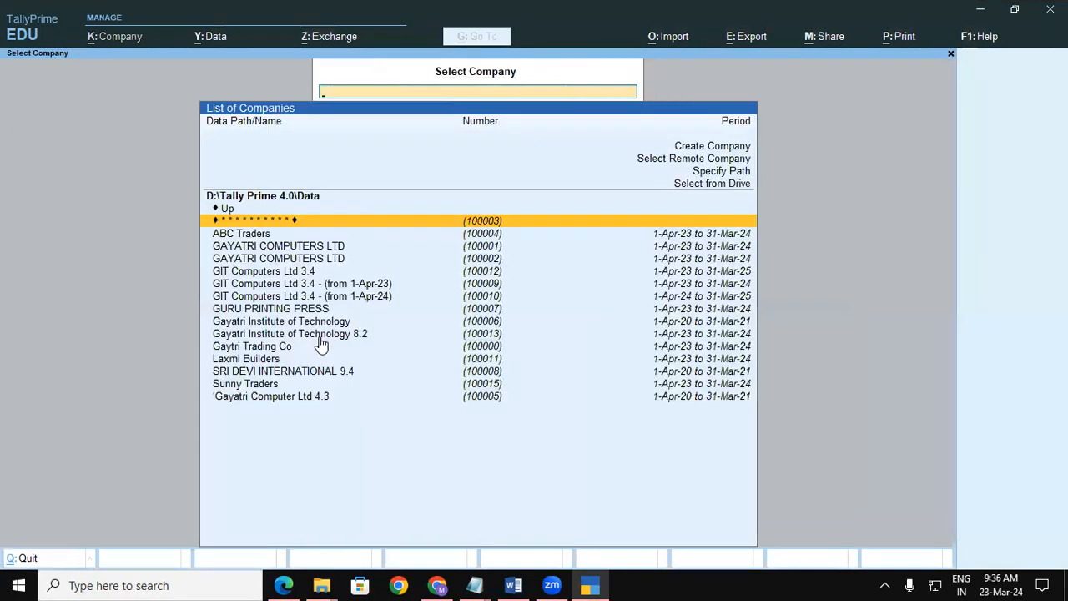
# Open SRI DEVI INTERNATIONAL 9.4 and start a new voucher entry.
pyautogui.press('Down')
pyautogui.press('Down')
pyautogui.press('Down')
pyautogui.press('Down')
pyautogui.press('Down')
pyautogui.press('Down')
pyautogui.press('Down')
pyautogui.press('Down')
pyautogui.press('Down')
pyautogui.press('Down')
pyautogui.press('Down')
pyautogui.press('Down')
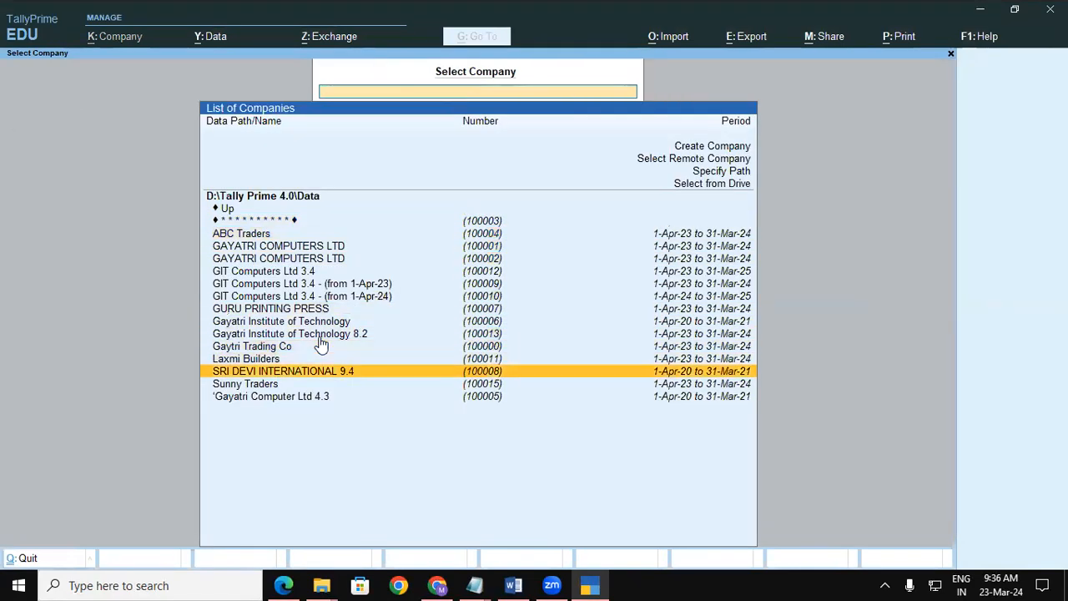
pyautogui.press('Return')
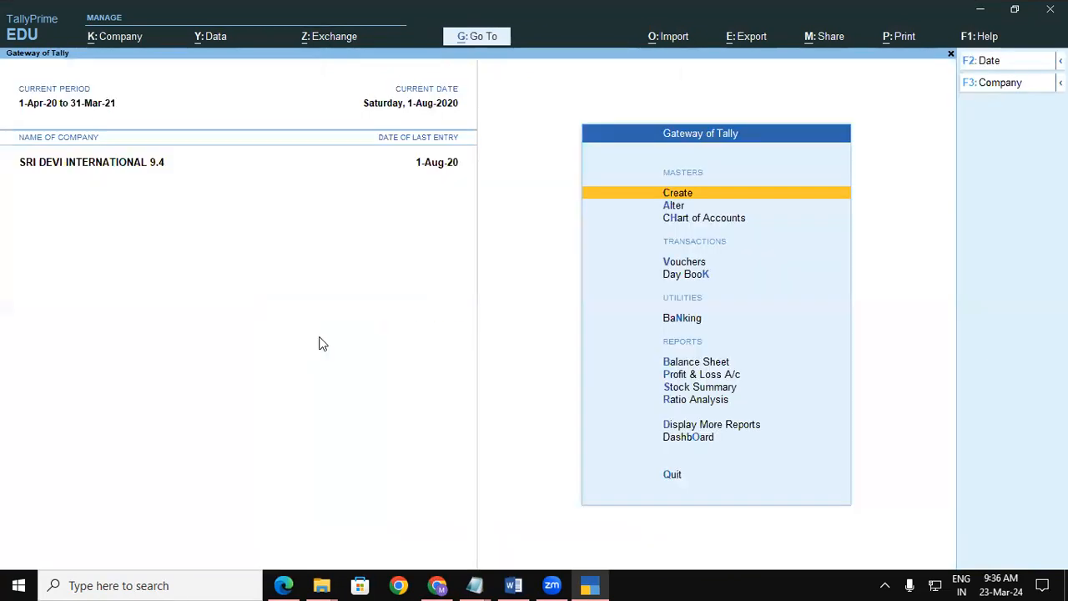
pyautogui.press('Down')
pyautogui.press('Down')
pyautogui.press('Down')
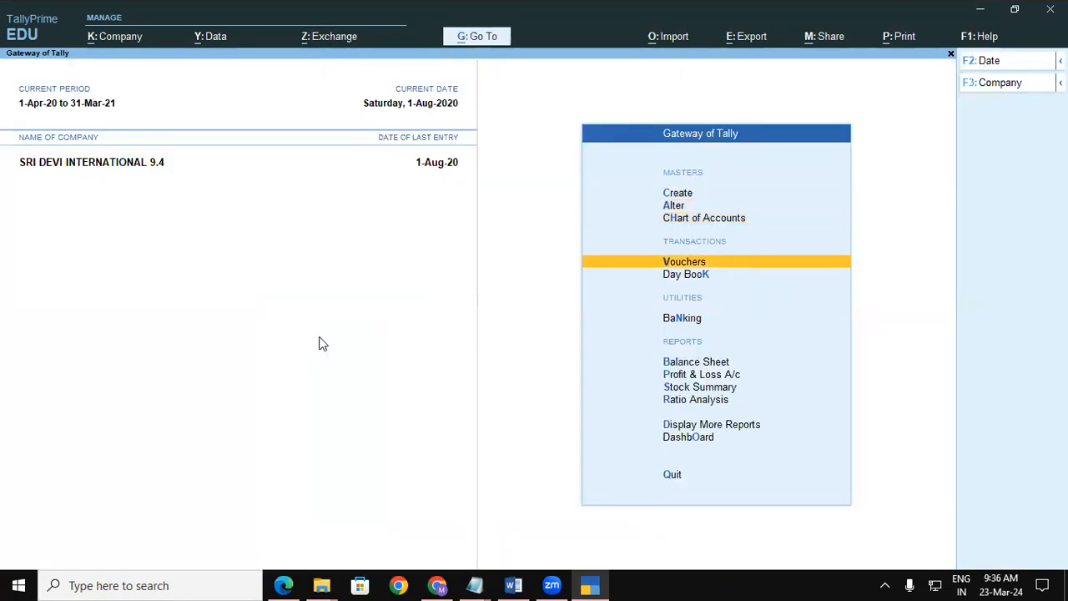
pyautogui.press('Return')
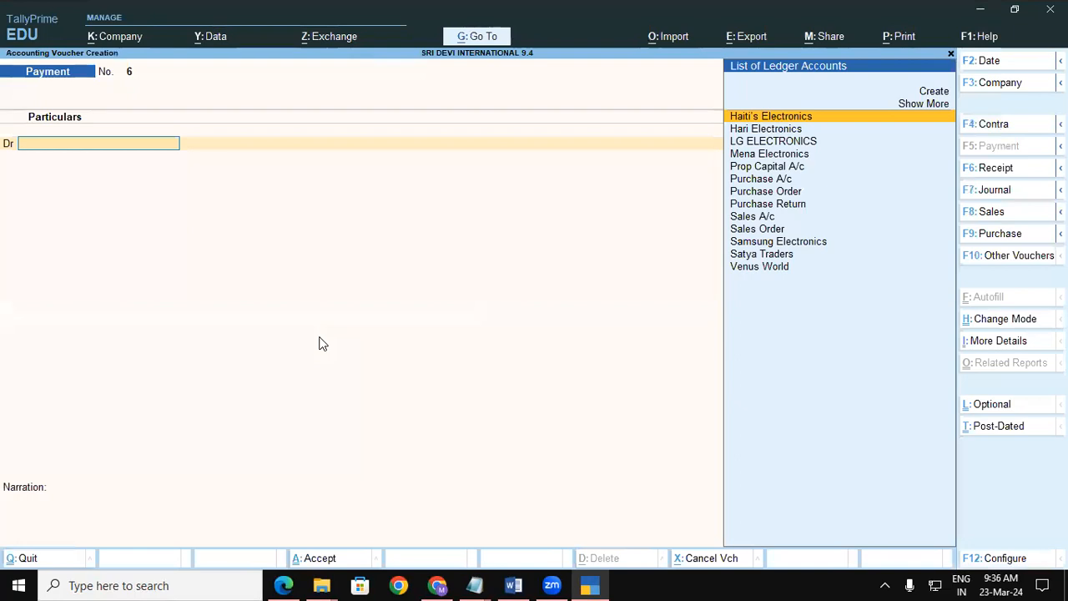
# Switch the voucher to Stock Journal with Alt+F7, close the Word document and return to the PDF notes.
pyautogui.hotkey('alt', 'F7')
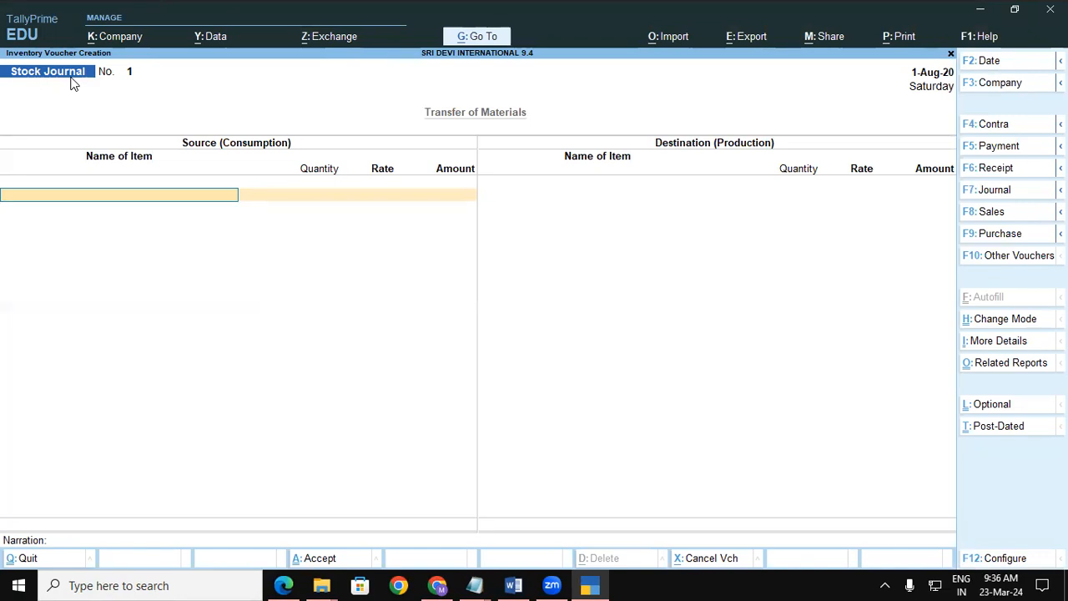
pyautogui.click(513, 585)
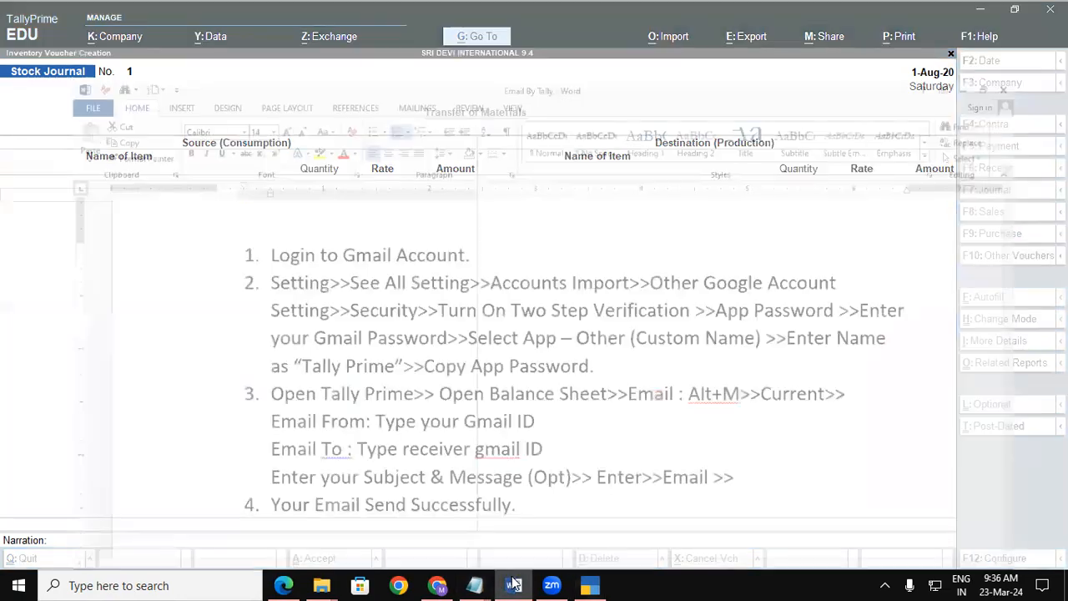
pyautogui.click(1055, 9)
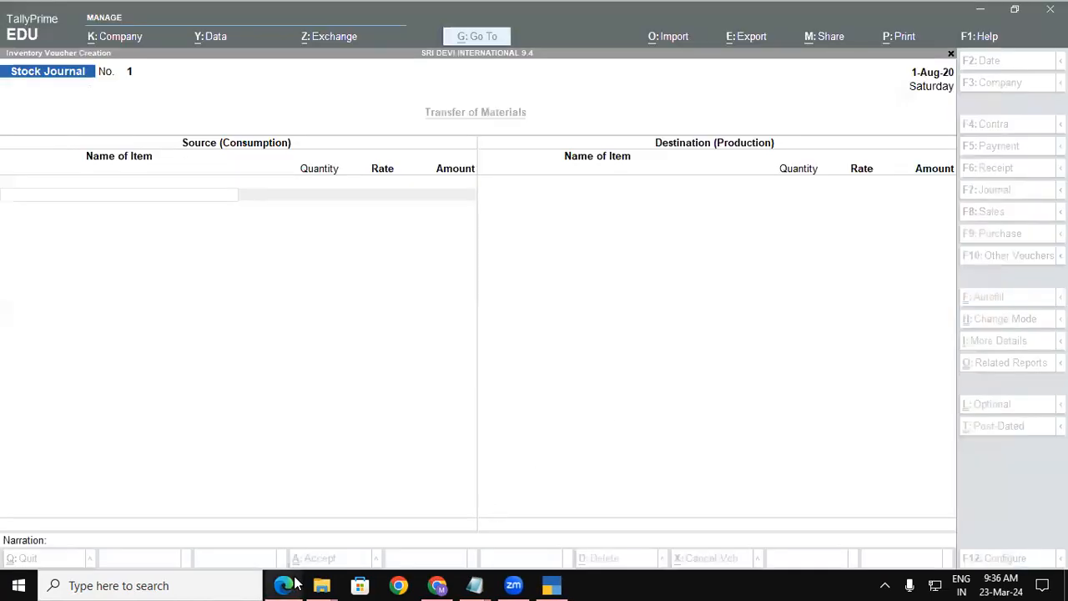
pyautogui.click(288, 584)
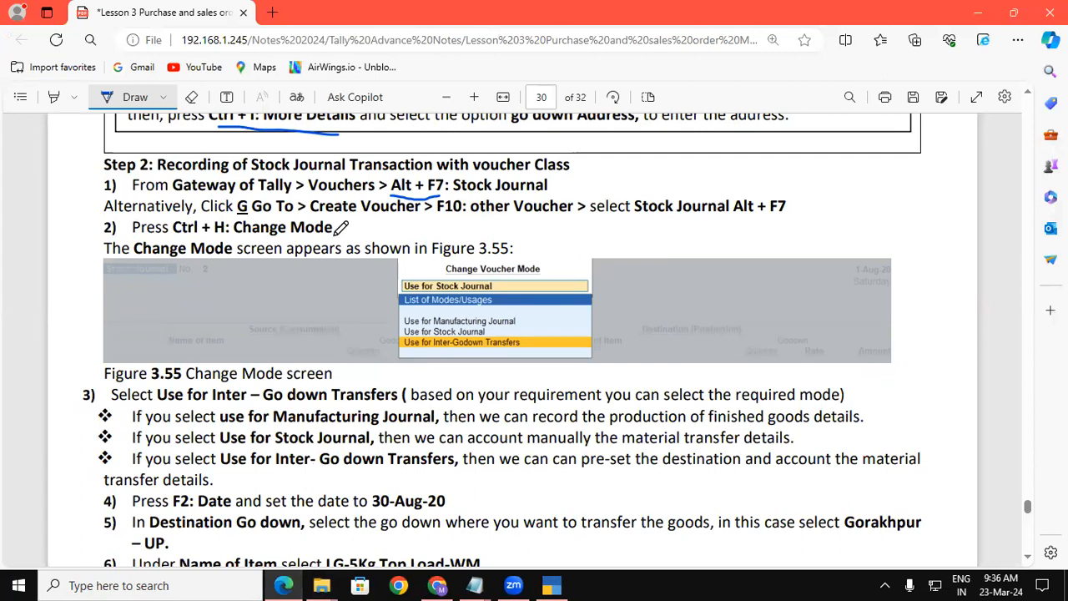
# Underline Change Mode in step 2 of the notes, then go back to TallyPrime's Stock Journal.
pyautogui.moveTo(237, 237); pyautogui.dragTo(322, 237)
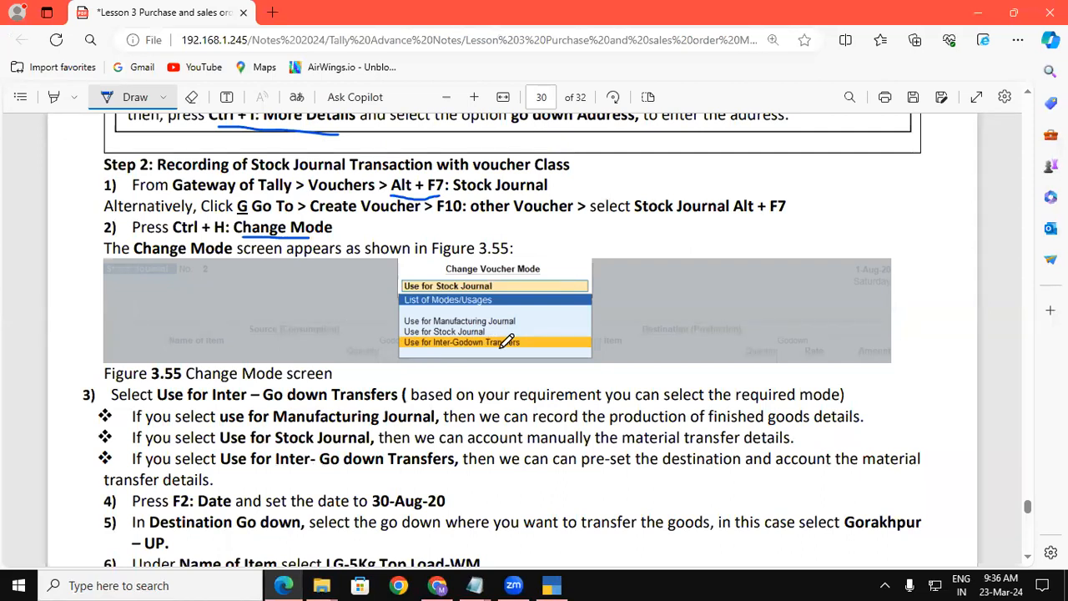
pyautogui.hotkey('alt', 'Tab')
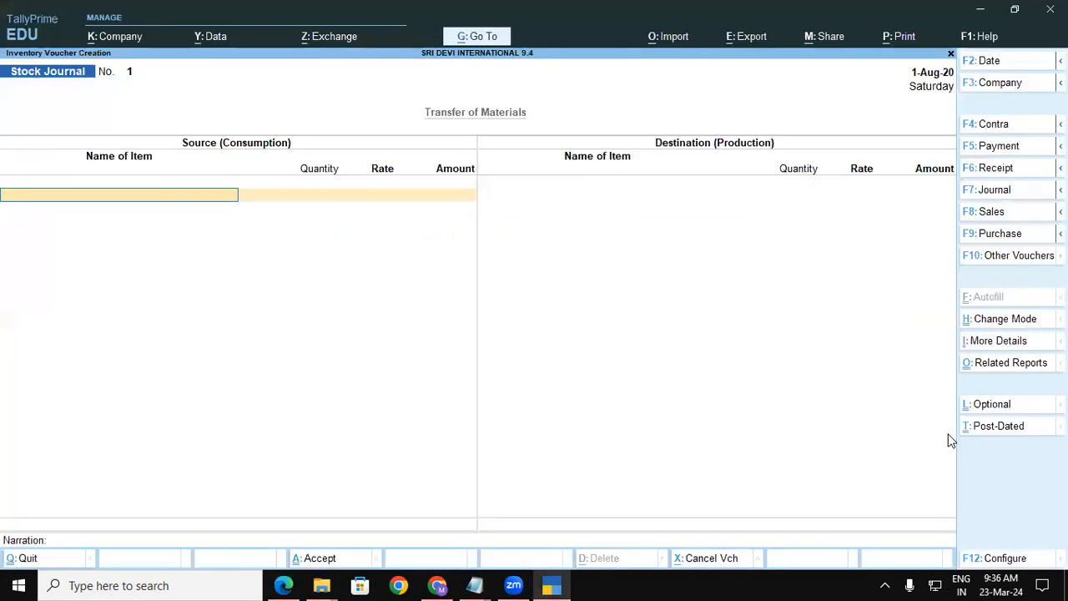
# Dismiss the voucher mode choices unchanged and close the Stock Journal back to the Gateway.
pyautogui.click(1004, 319)
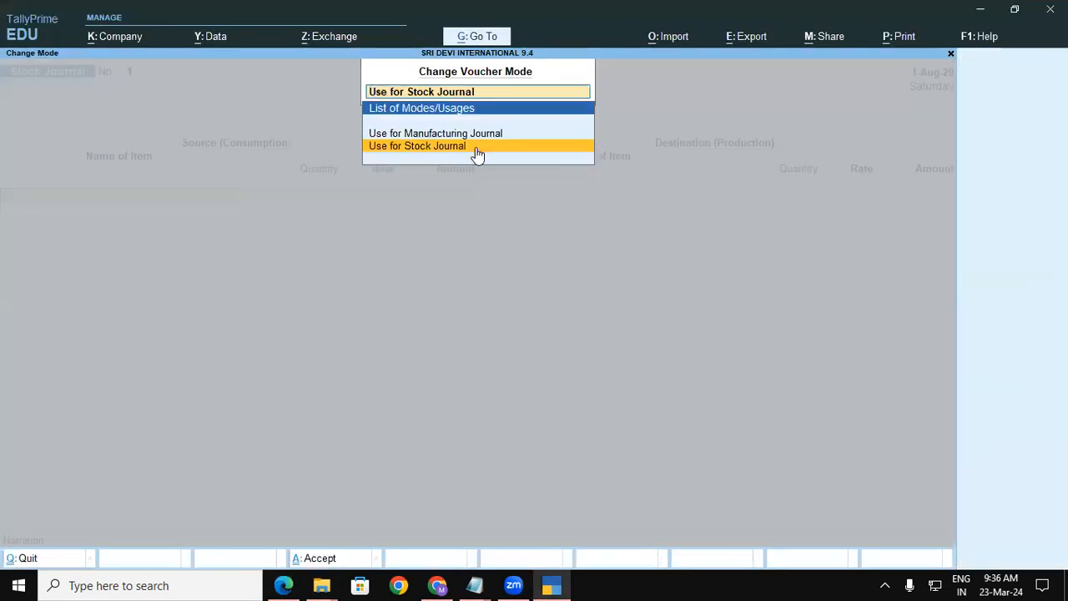
pyautogui.press('Escape')
pyautogui.press('Escape')
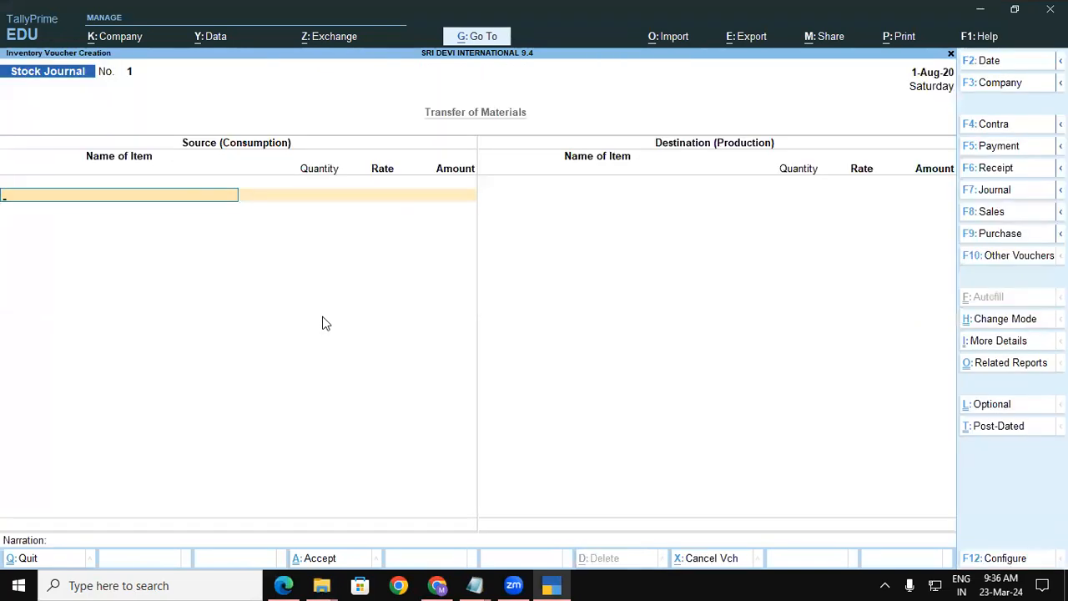
pyautogui.press('Escape')
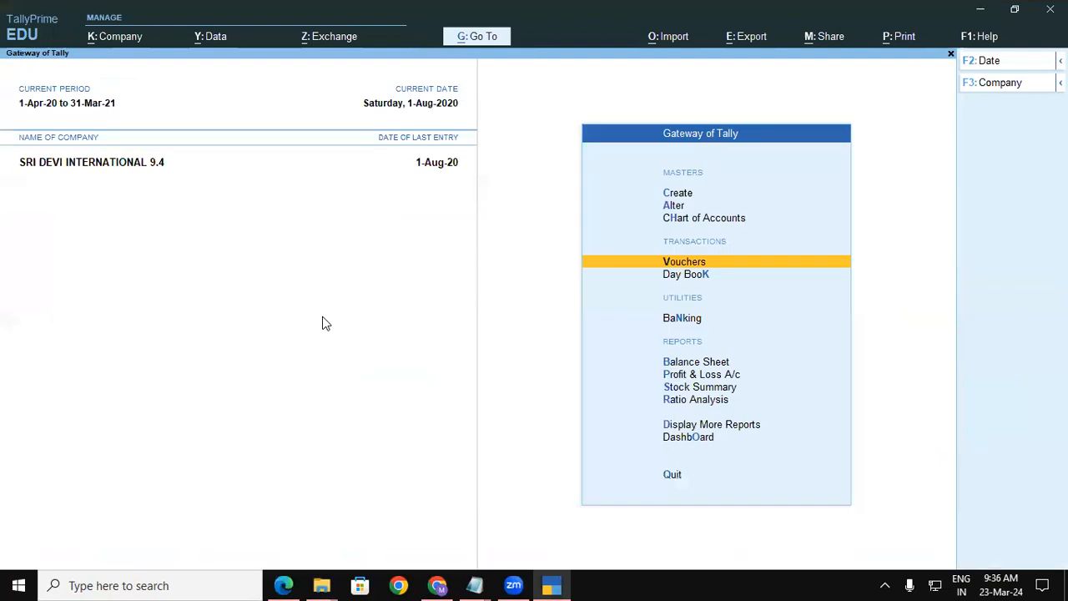
# Reach a blank Godown Creation form through Alter > Godown > Create New.
pyautogui.press('Up')
pyautogui.press('Up')
pyautogui.press('Up')
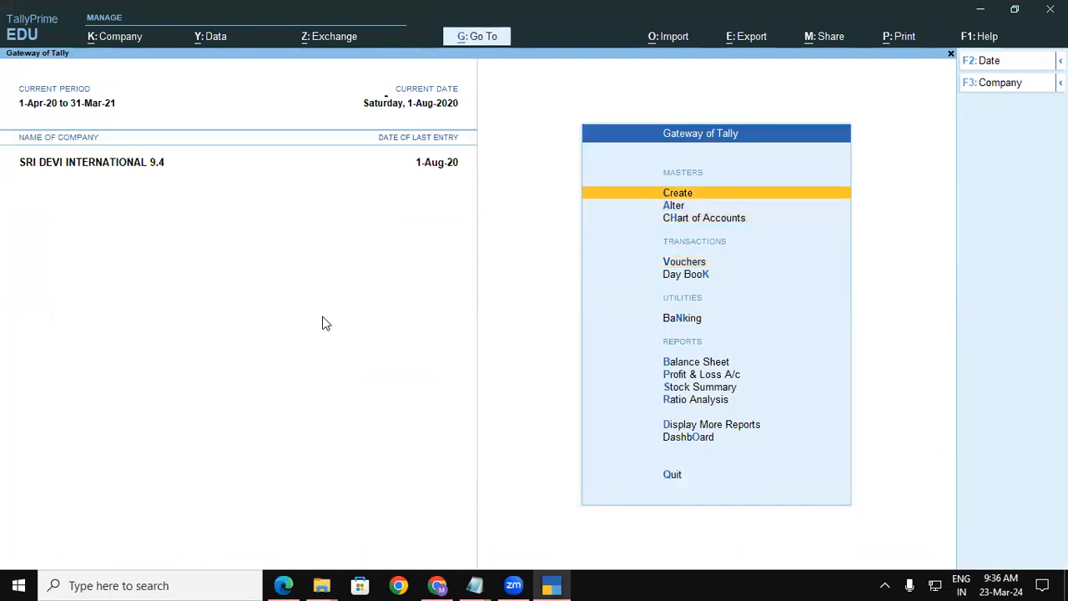
pyautogui.press('Return')
pyautogui.press('Down')
pyautogui.press('Down')
pyautogui.press('Down')
pyautogui.press('Down')
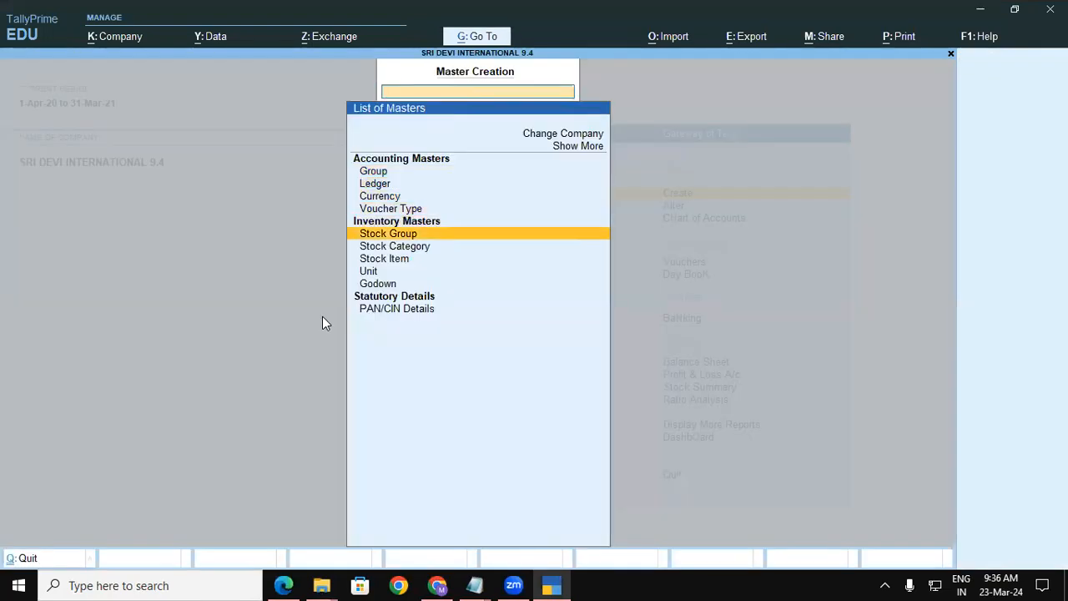
pyautogui.press('Escape')
pyautogui.press('Down')
pyautogui.press('Return')
pyautogui.press('Down')
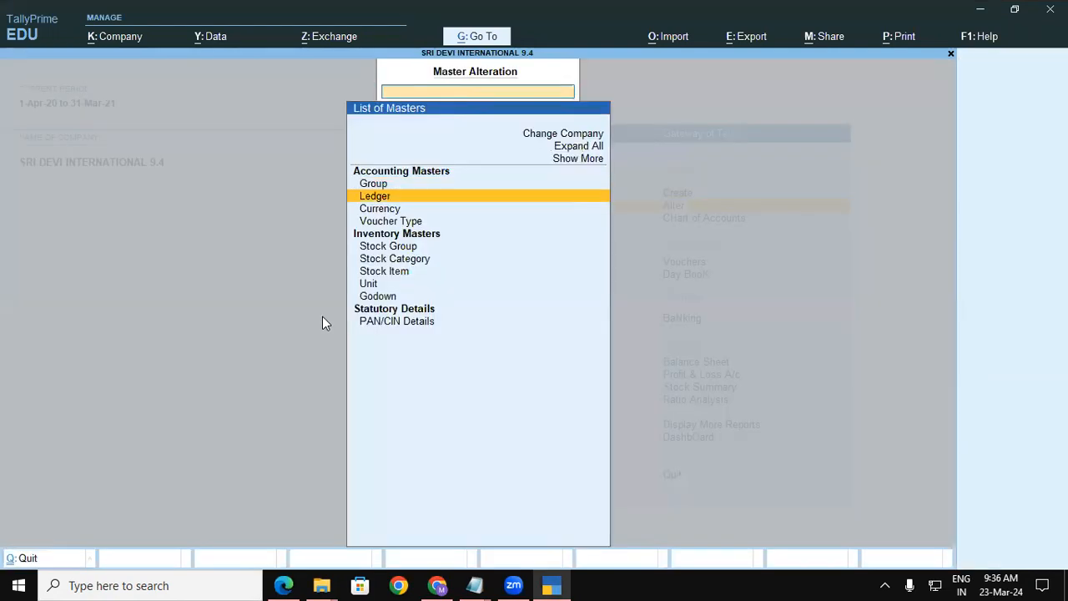
pyautogui.press('Down')
pyautogui.press('Down')
pyautogui.press('Down')
pyautogui.press('Down')
pyautogui.press('Down')
pyautogui.press('Down')
pyautogui.press('Down')
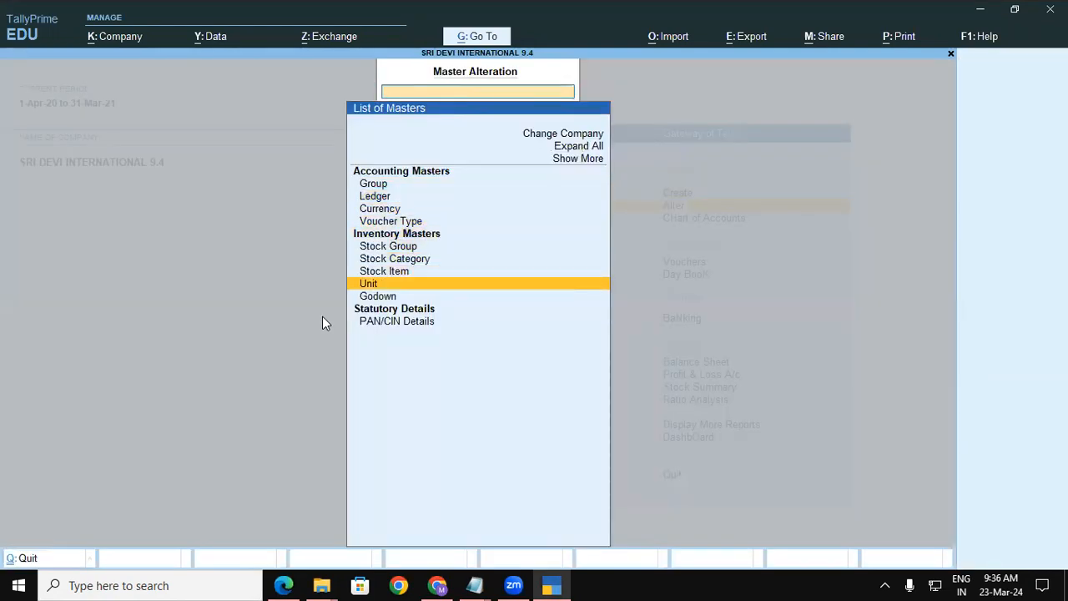
pyautogui.press('Down')
pyautogui.press('Return')
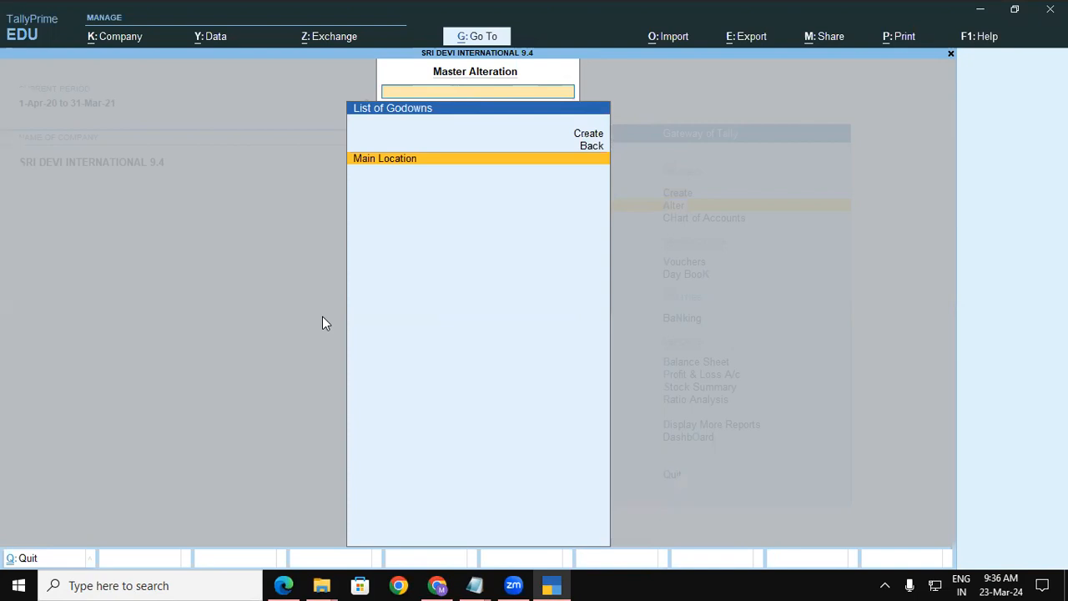
pyautogui.press('Up')
pyautogui.press('Up')
pyautogui.press('Return')
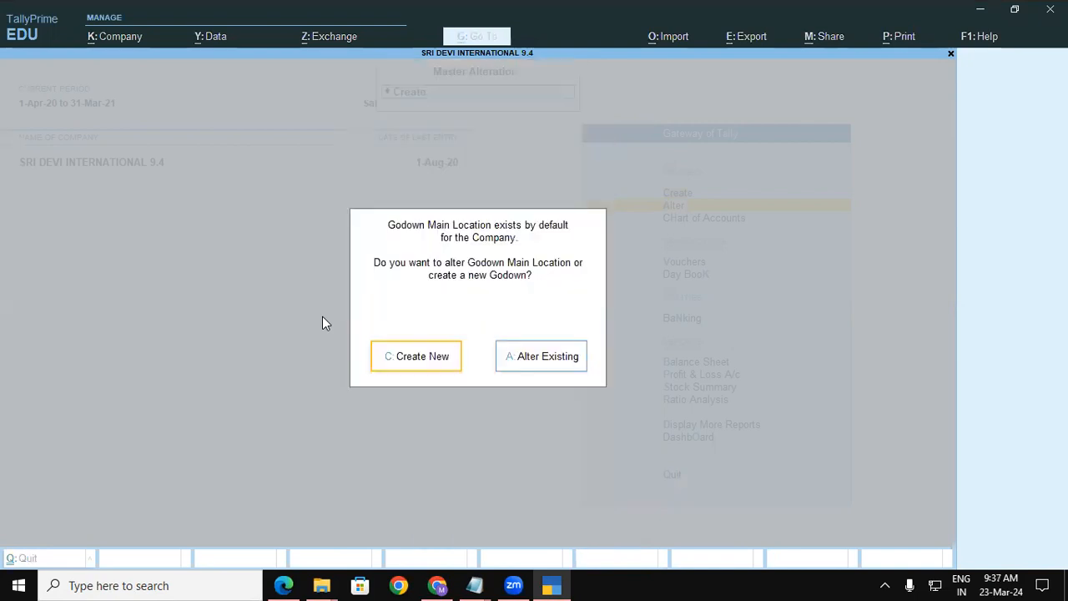
pyautogui.press('Return')
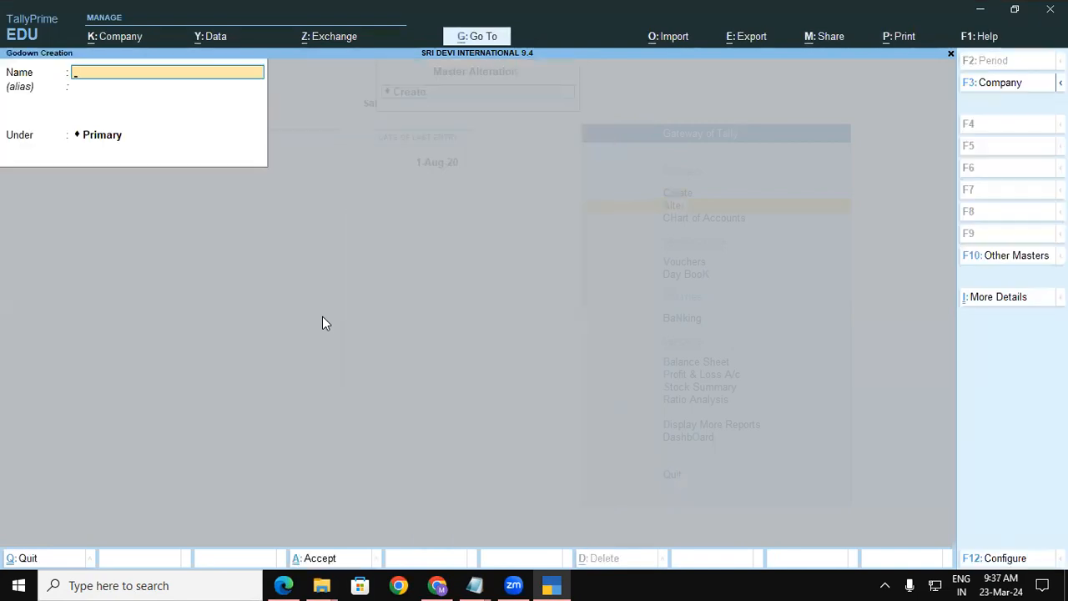
# Name the godown Gorakhpur UP under Primary, then quit the More Details Godown Address window.
pyautogui.write('Gorakhpur')
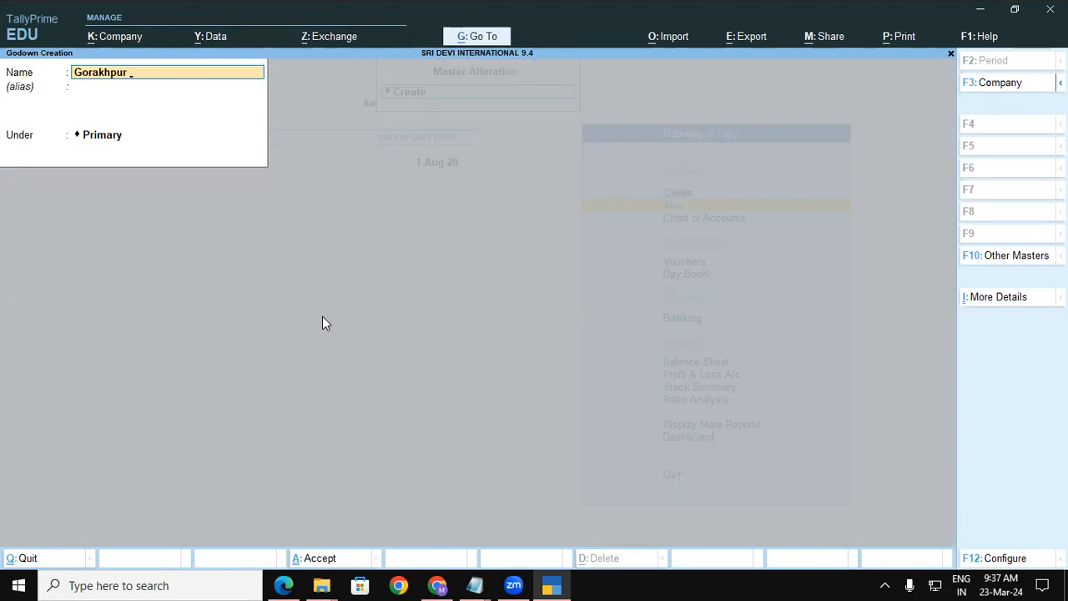
pyautogui.write(' UP')
pyautogui.press('Return')
pyautogui.press('Return')
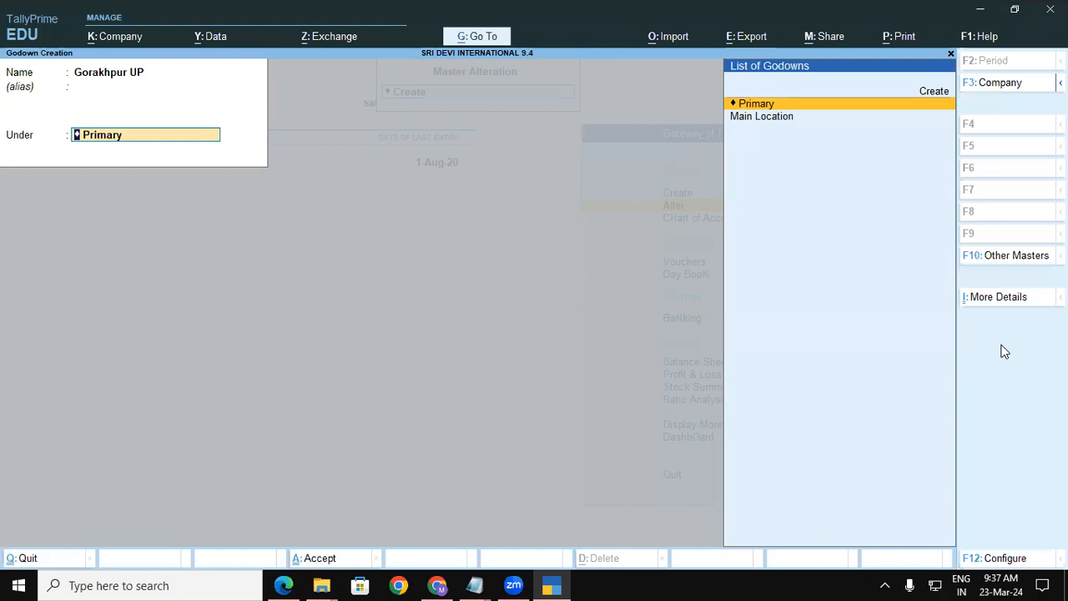
pyautogui.click(985, 300)
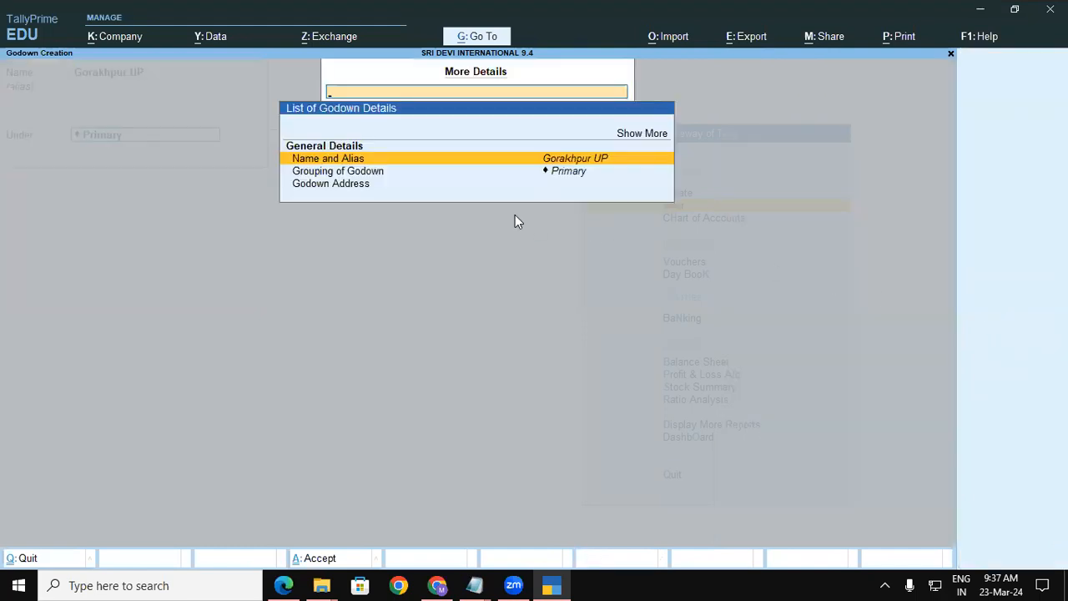
pyautogui.click(357, 185)
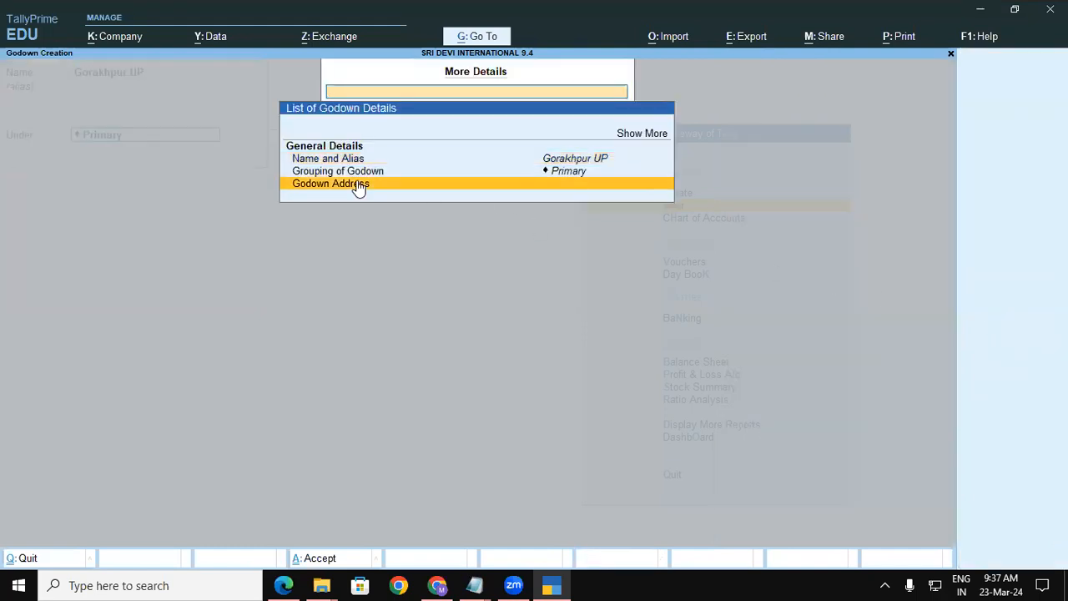
pyautogui.click(357, 186)
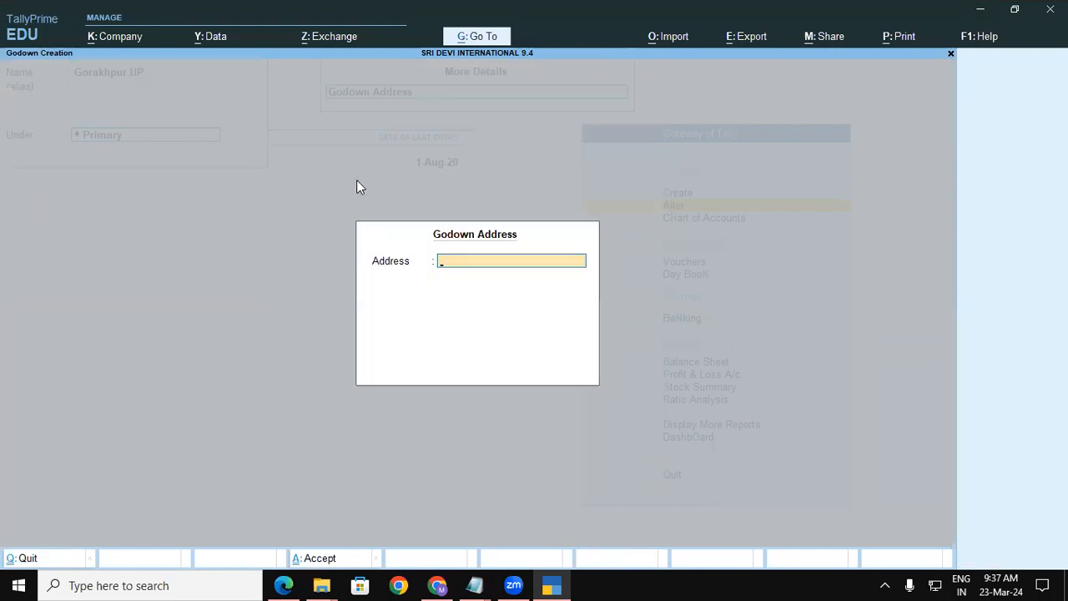
pyautogui.press('Escape')
pyautogui.press('y')
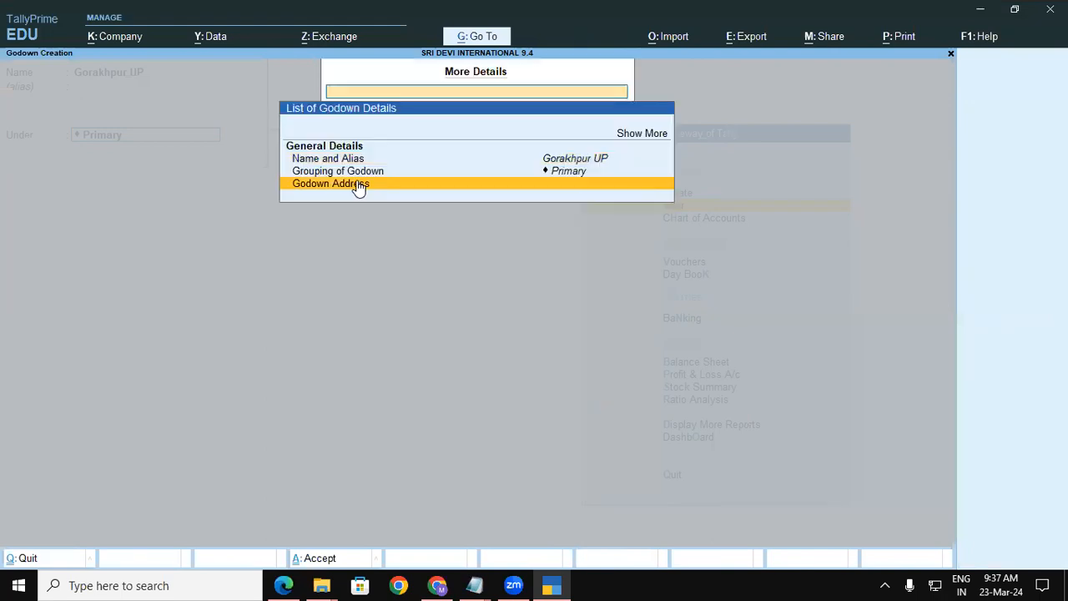
pyautogui.press('Escape')
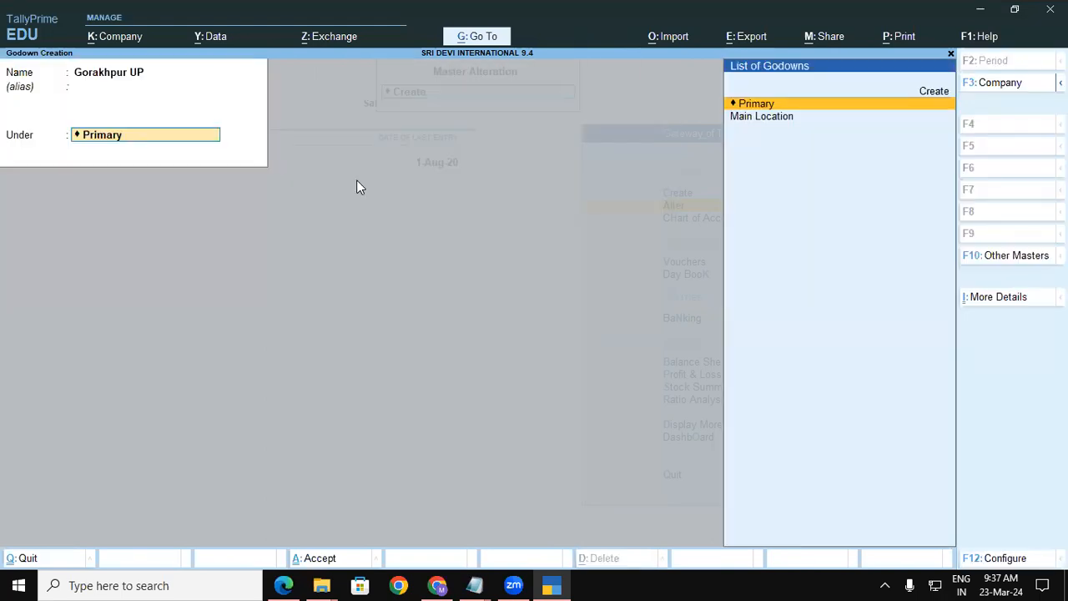
# Set Use address for Godowns to Yes in F12 Configure, then move into the Address field.
pyautogui.click(981, 559)
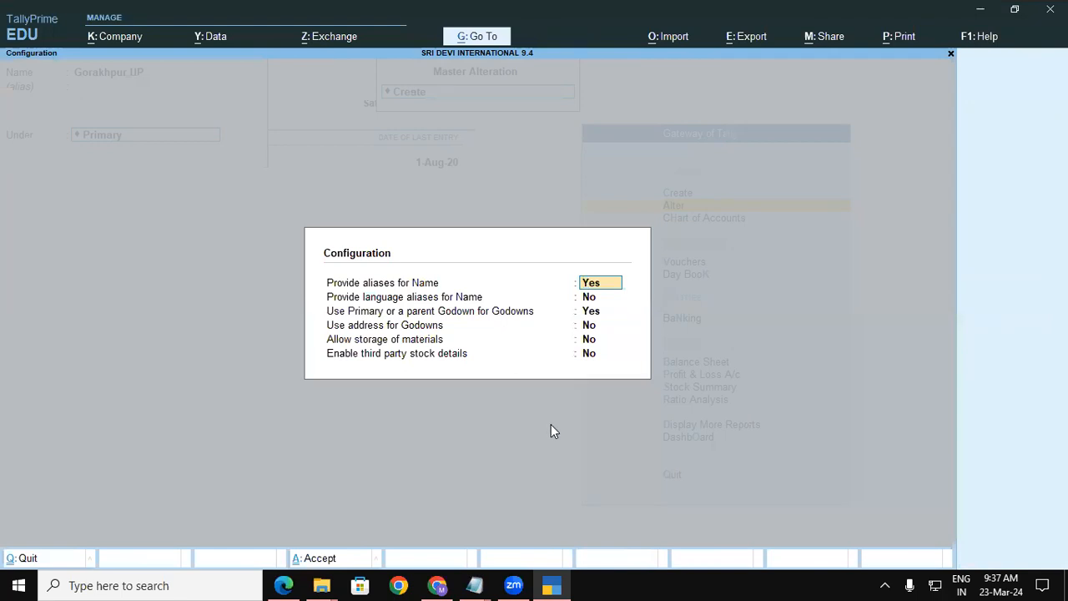
pyautogui.click(421, 327)
pyautogui.write('y')
pyautogui.press('Return')
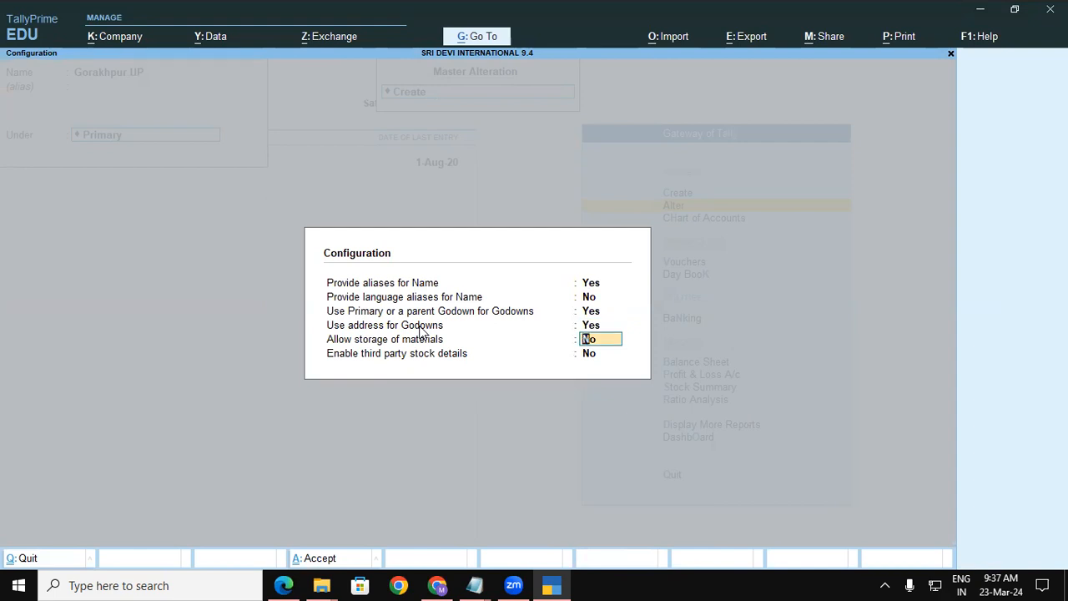
pyautogui.hotkey('ctrl', 'a')
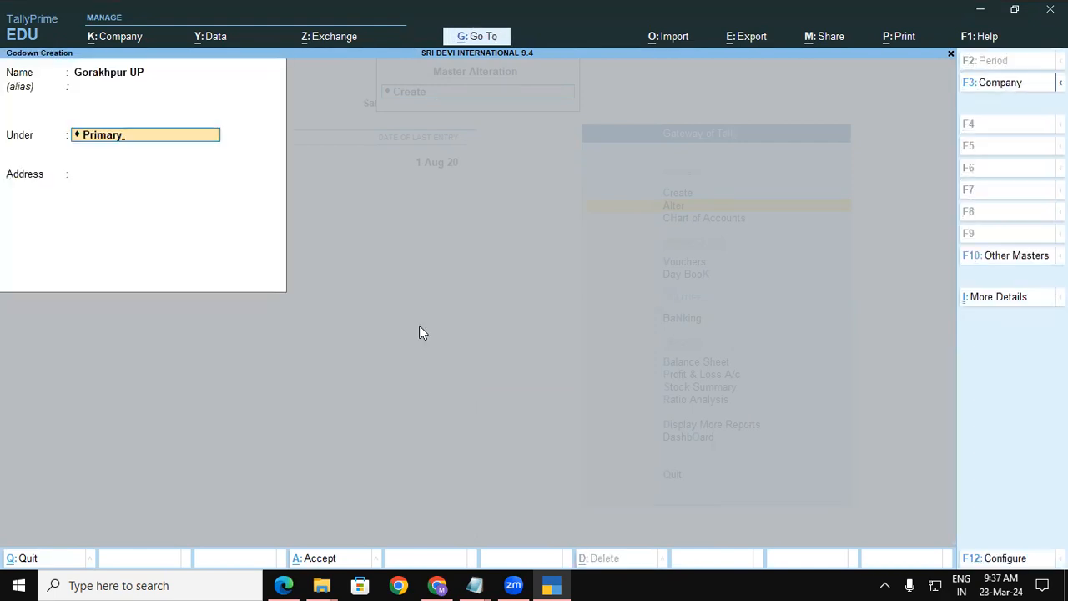
pyautogui.click(98, 176)
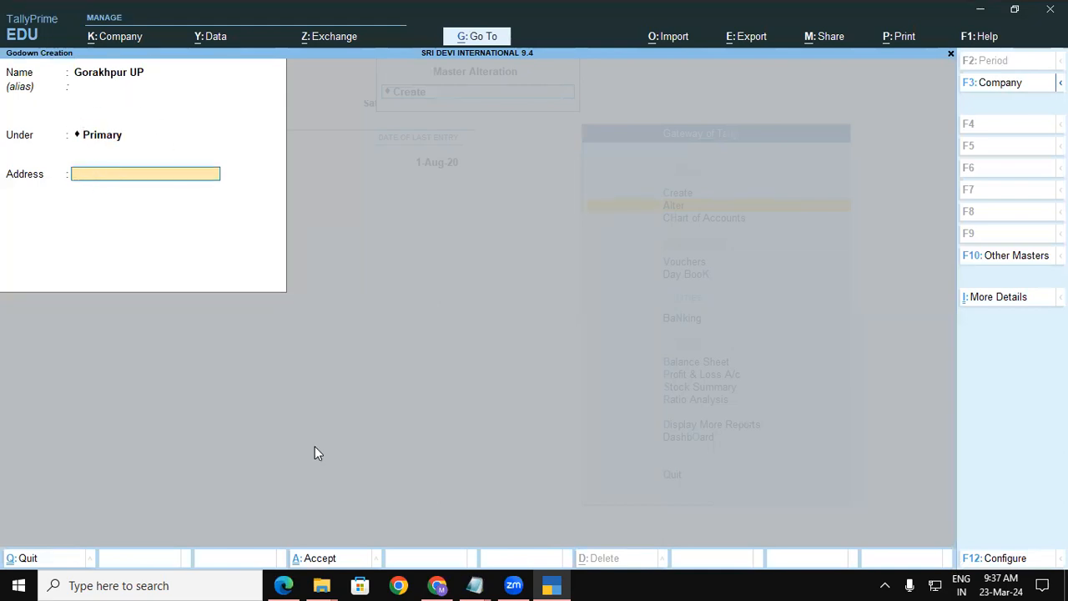
pyautogui.click(288, 584)
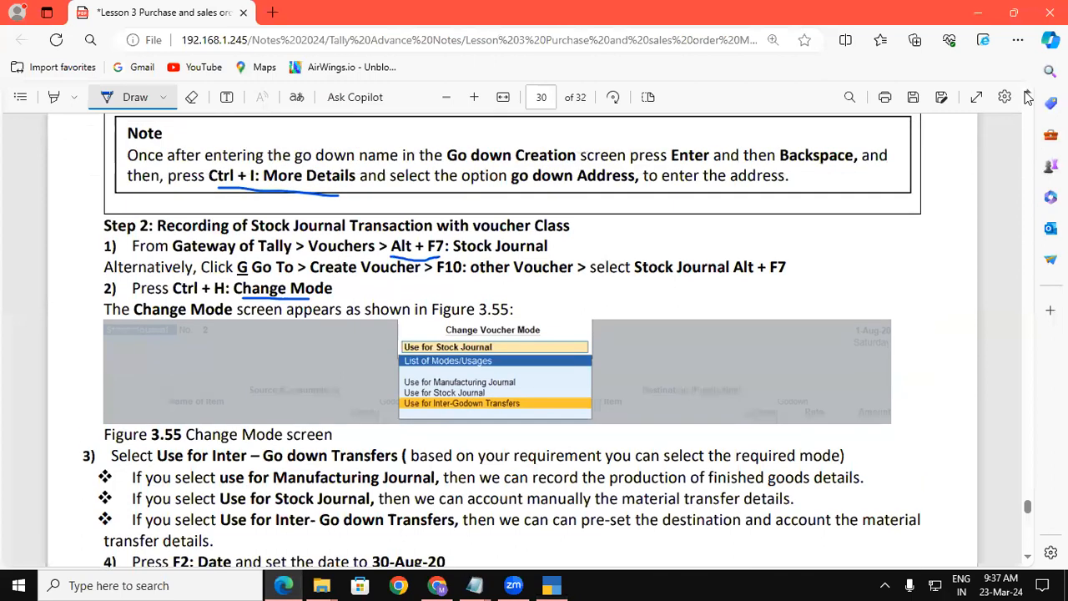
pyautogui.scroll(3, 1028, 99)
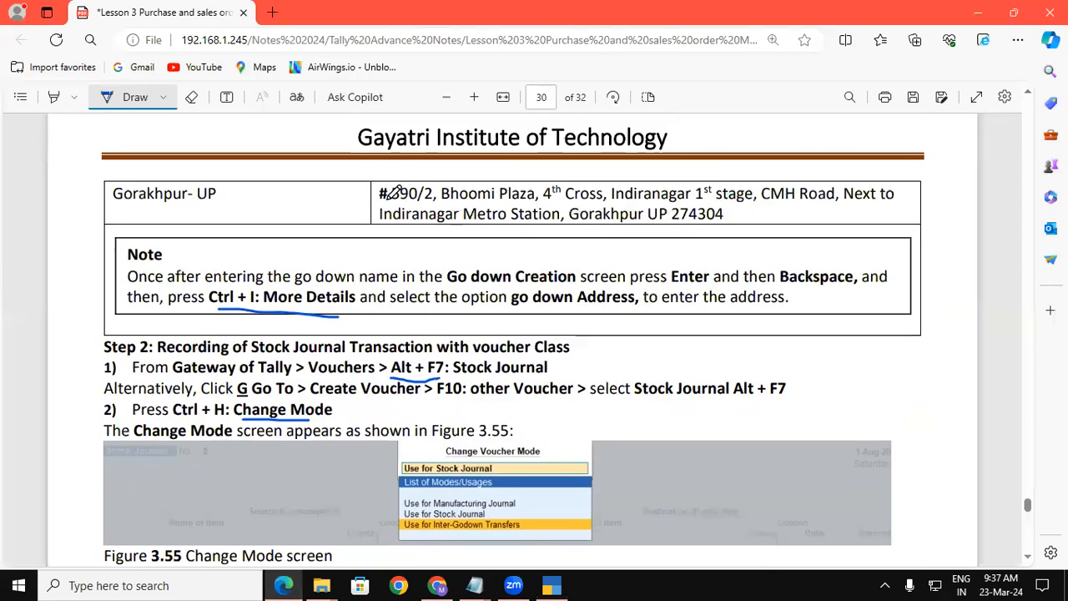
pyautogui.click(150, 96)
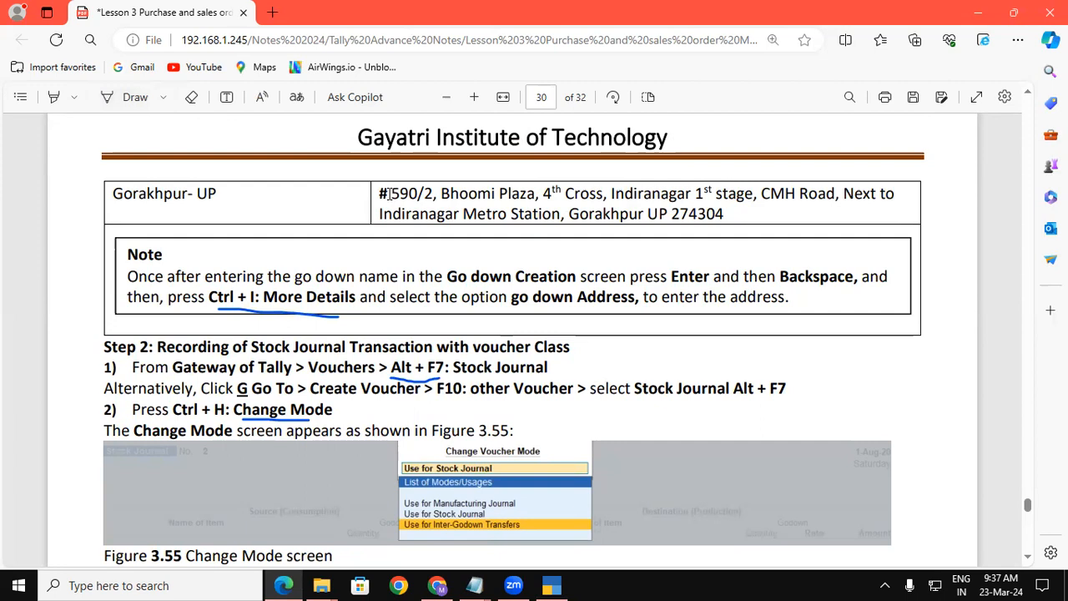
pyautogui.moveTo(394, 192); pyautogui.dragTo(614, 207)
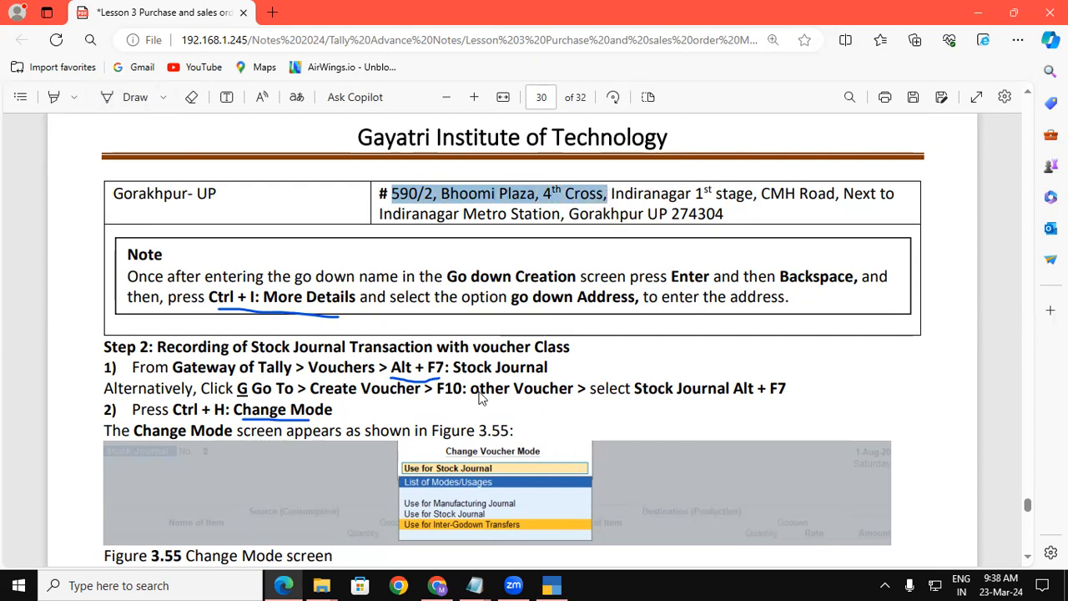
pyautogui.hotkey('alt', 'Tab')
pyautogui.press('Return')
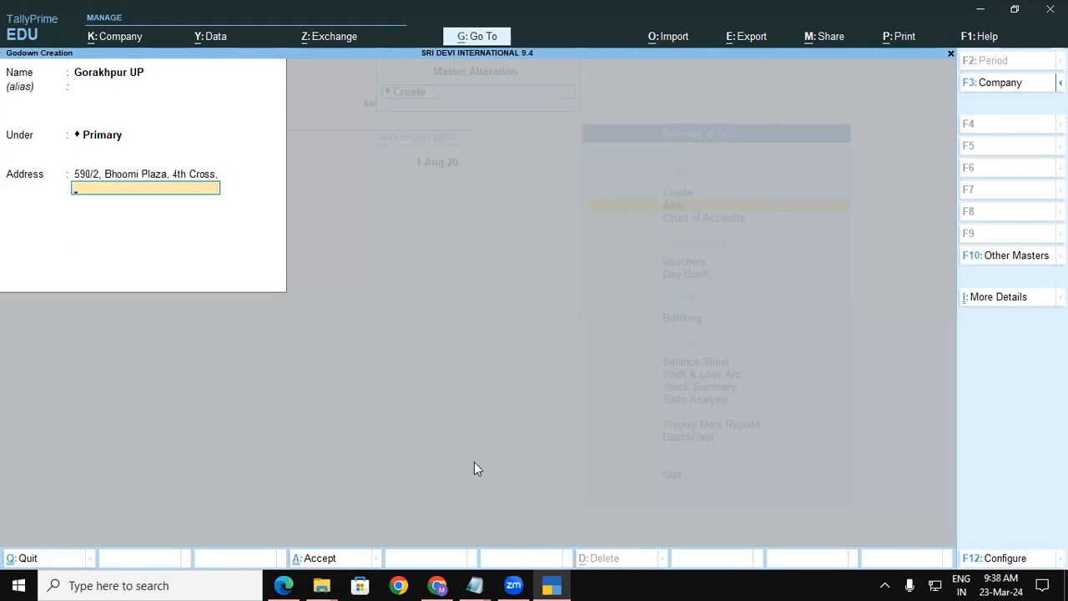
# Paste 'Indiranagar 1st stage, CMH Road' and 'Next to Indiranagar Metro Station' as address lines two and three.
pyautogui.hotkey('alt', 'Tab')
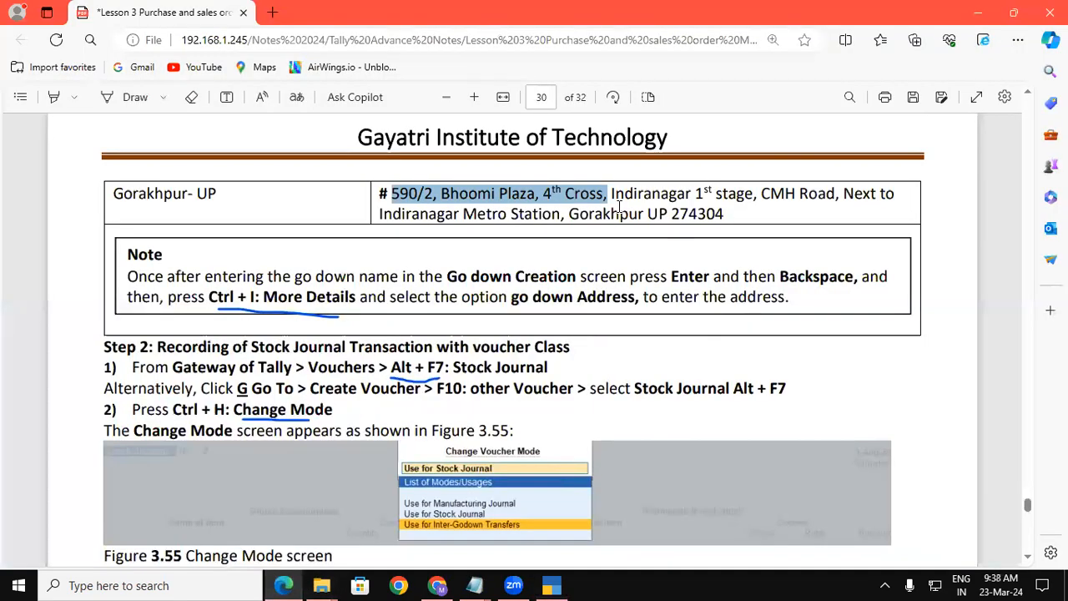
pyautogui.moveTo(610, 194); pyautogui.dragTo(837, 194)
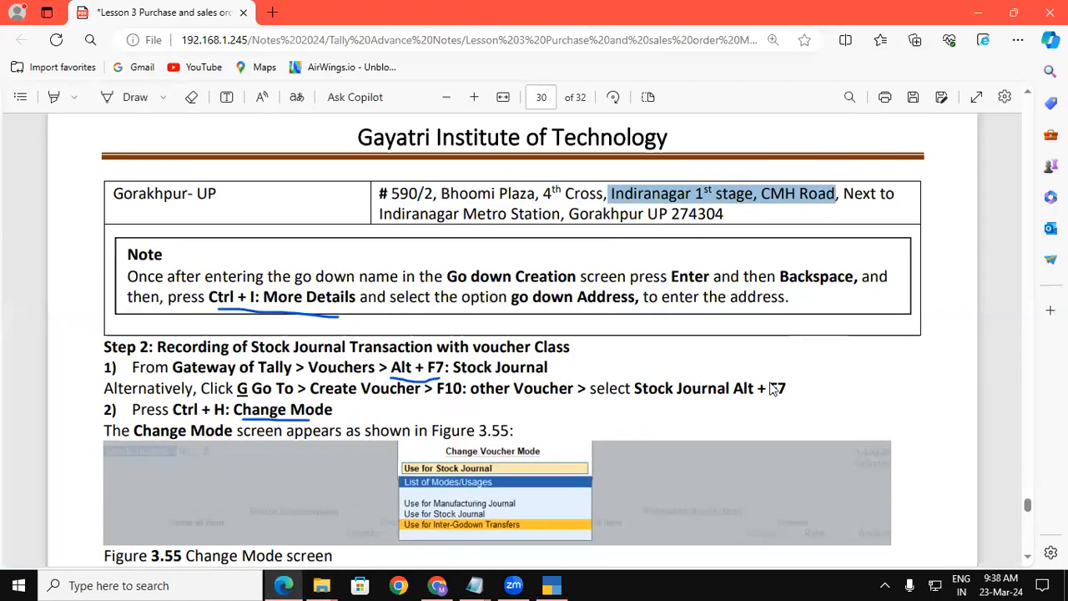
pyautogui.click(549, 585)
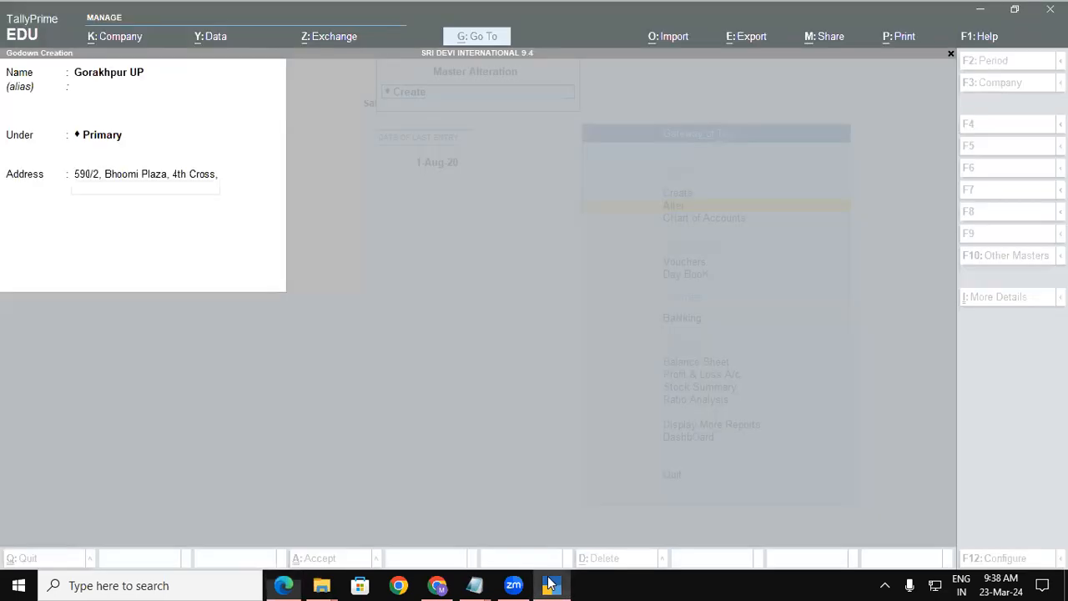
pyautogui.write('Indiranagar 1st stage, CMH Road,')
pyautogui.press('Return')
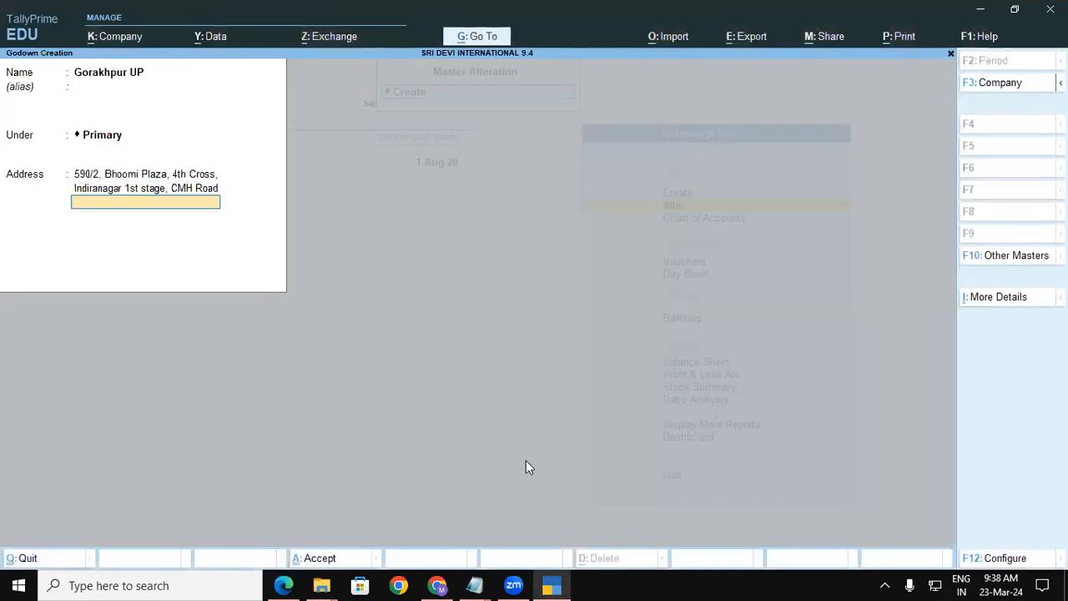
pyautogui.click(300, 582)
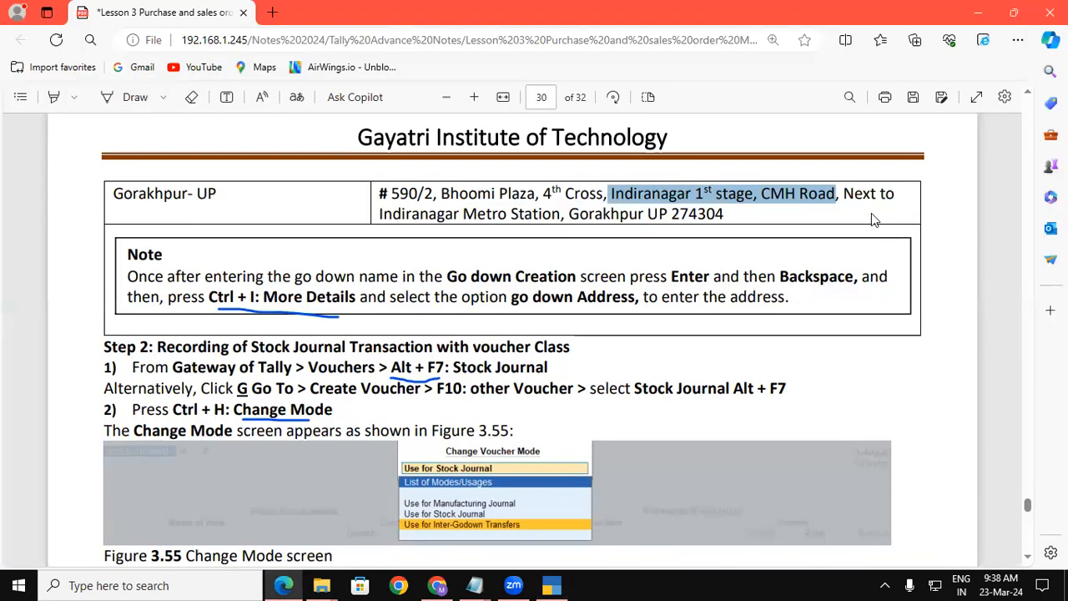
pyautogui.click(842, 193)
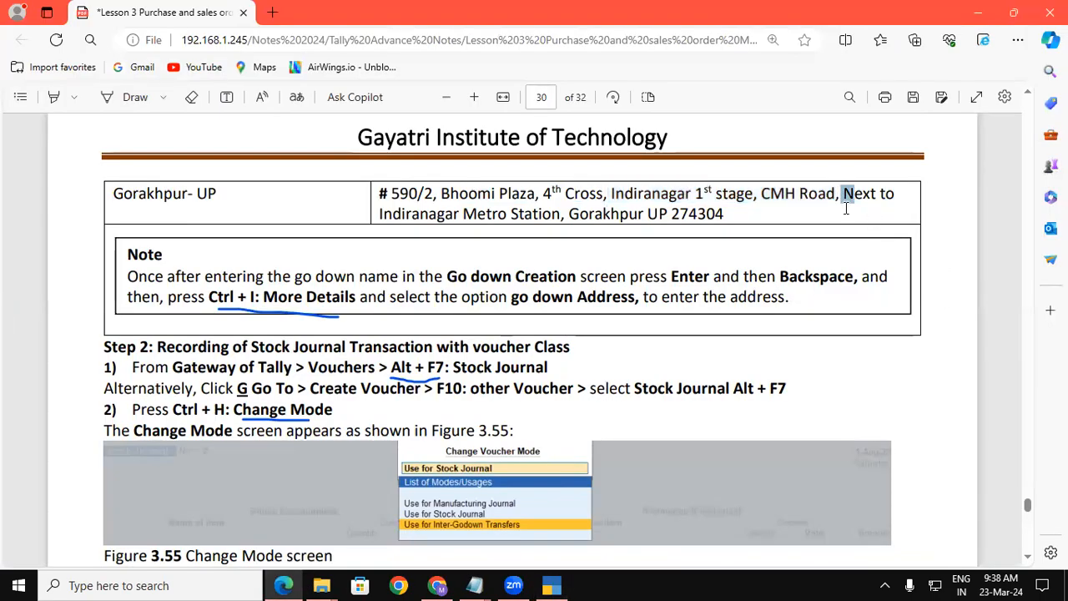
pyautogui.moveTo(843, 198); pyautogui.dragTo(569, 217)
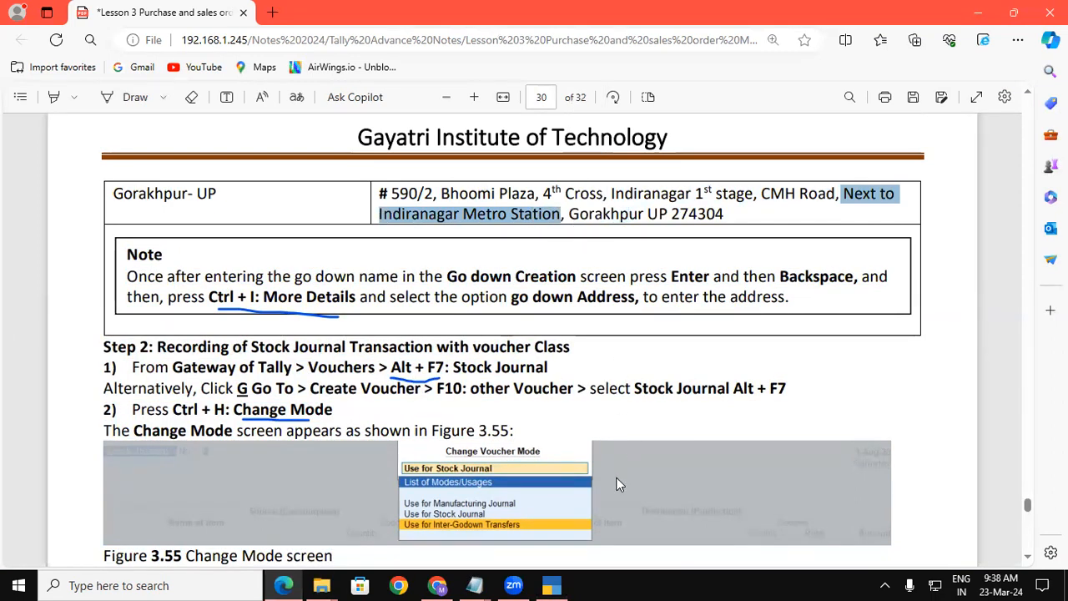
pyautogui.click(552, 584)
pyautogui.hotkey('ctrl', 'alt', 'v')
pyautogui.press('Return')
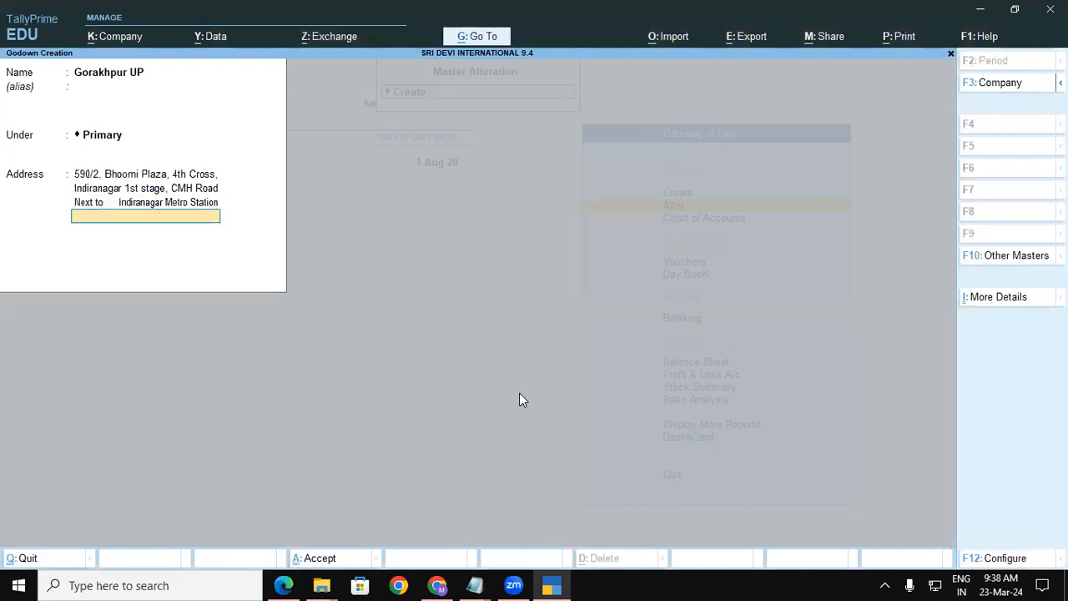
# Add 'Gorakhpur UP 274304' as the final address line and begin accepting the godown.
pyautogui.click(284, 585)
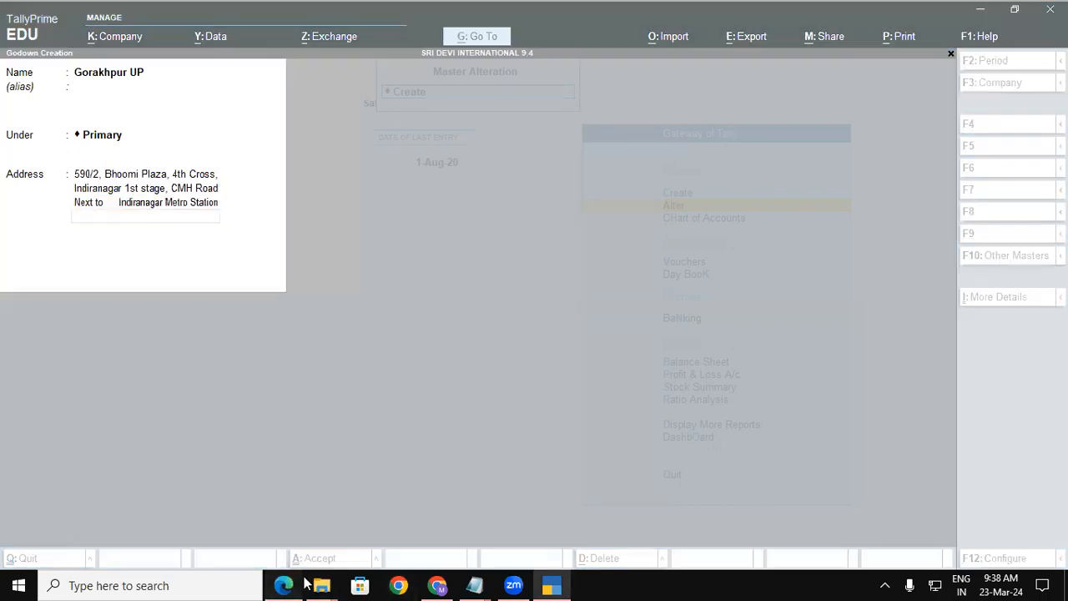
pyautogui.moveTo(568, 215); pyautogui.dragTo(724, 212)
pyautogui.hotkey('ctrl', 'c')
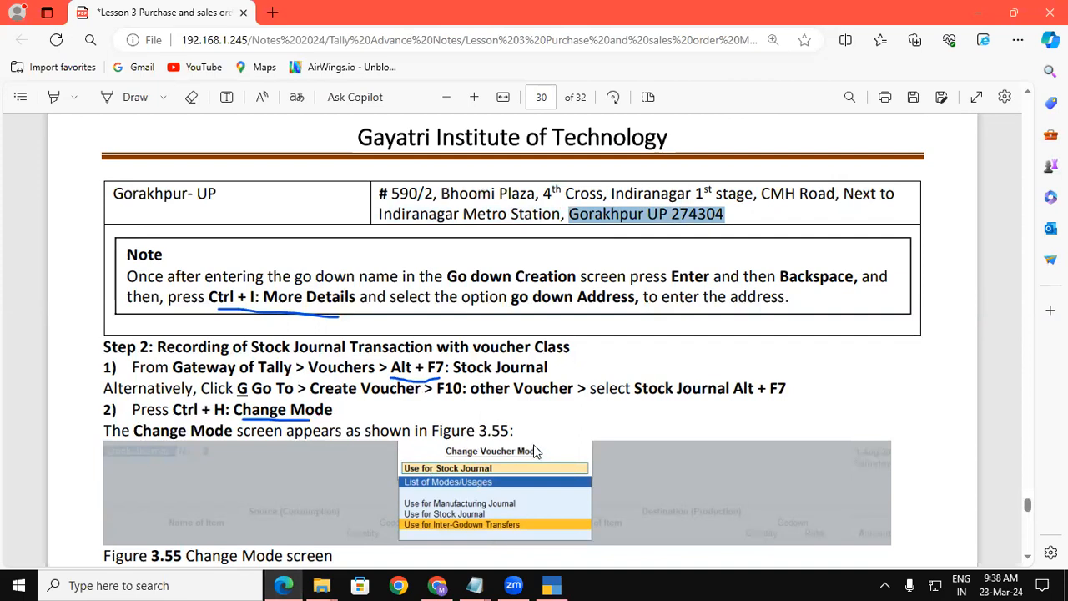
pyautogui.hotkey('alt', 'Tab')
pyautogui.hotkey('ctrl', 'v')
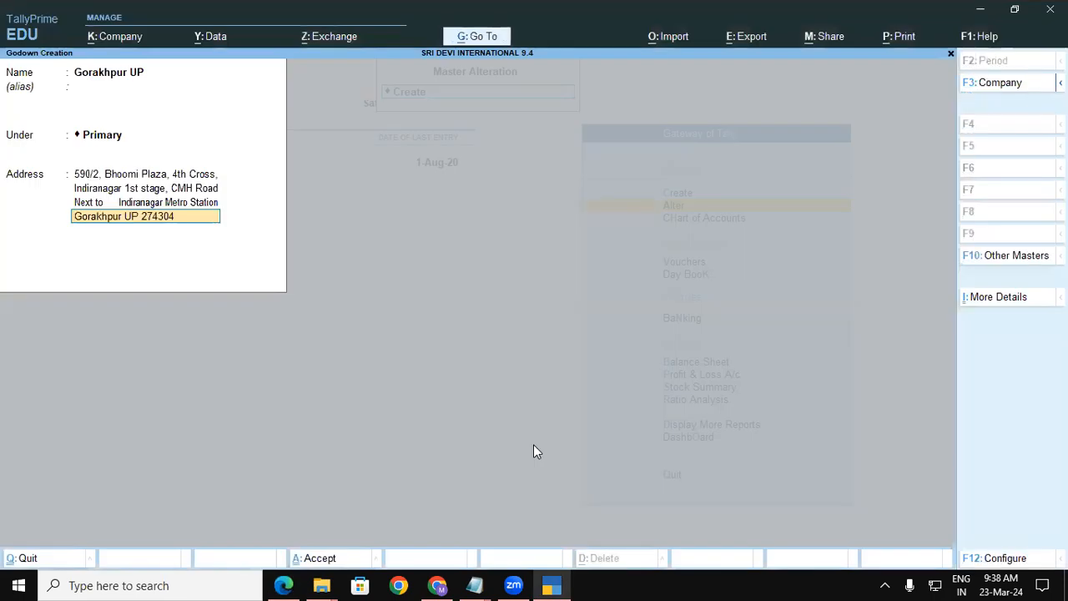
pyautogui.press('ctrl')
# Save the Gorakhpur UP godown and return to the Gateway.
pyautogui.hotkey('ctrl', 'a')
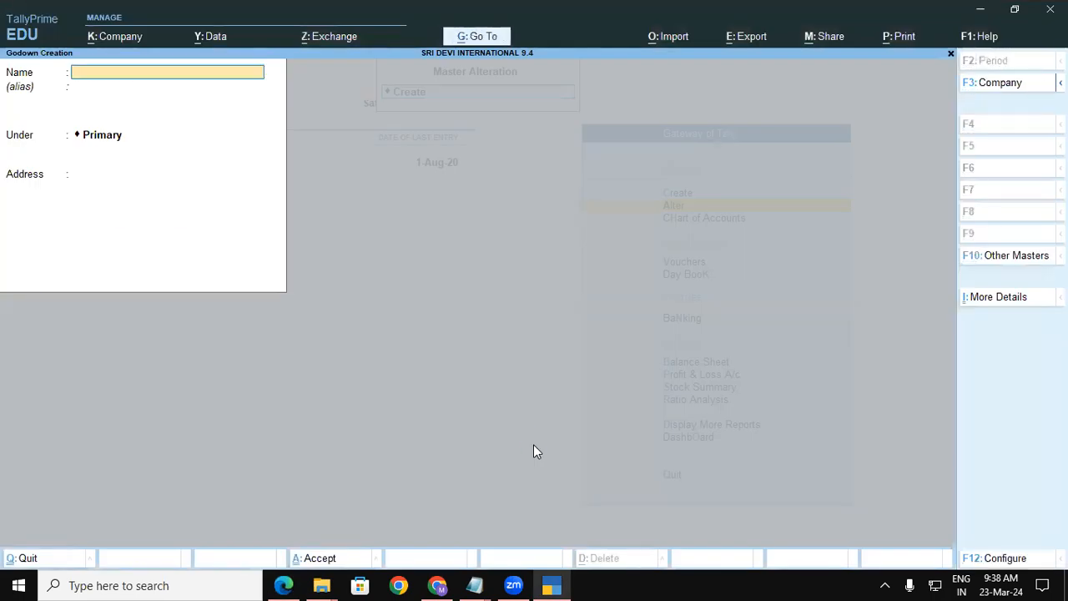
pyautogui.press('Escape')
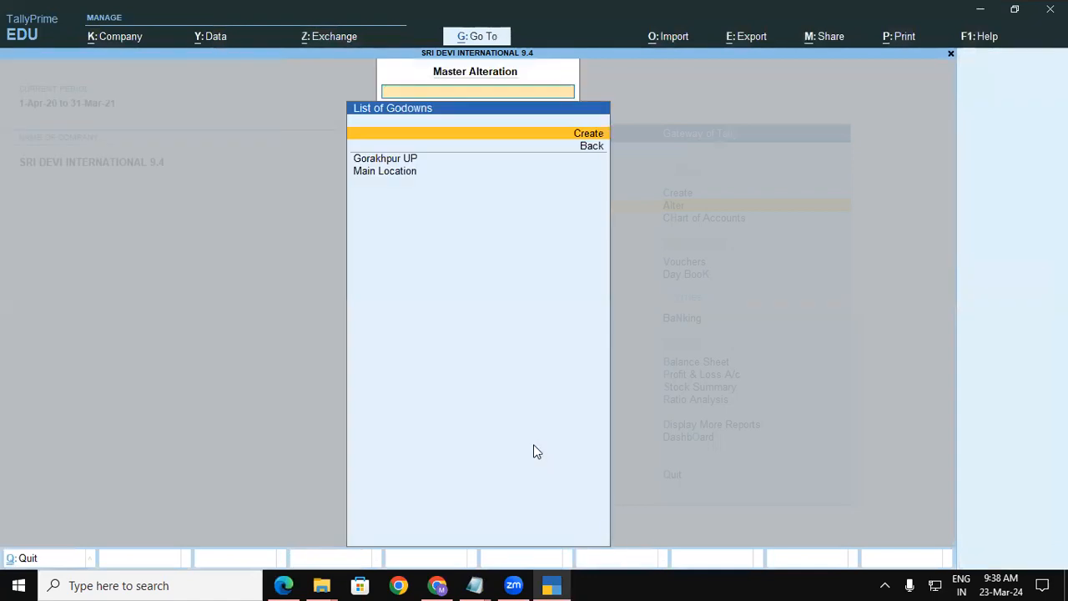
pyautogui.press('Escape')
pyautogui.press('Escape')
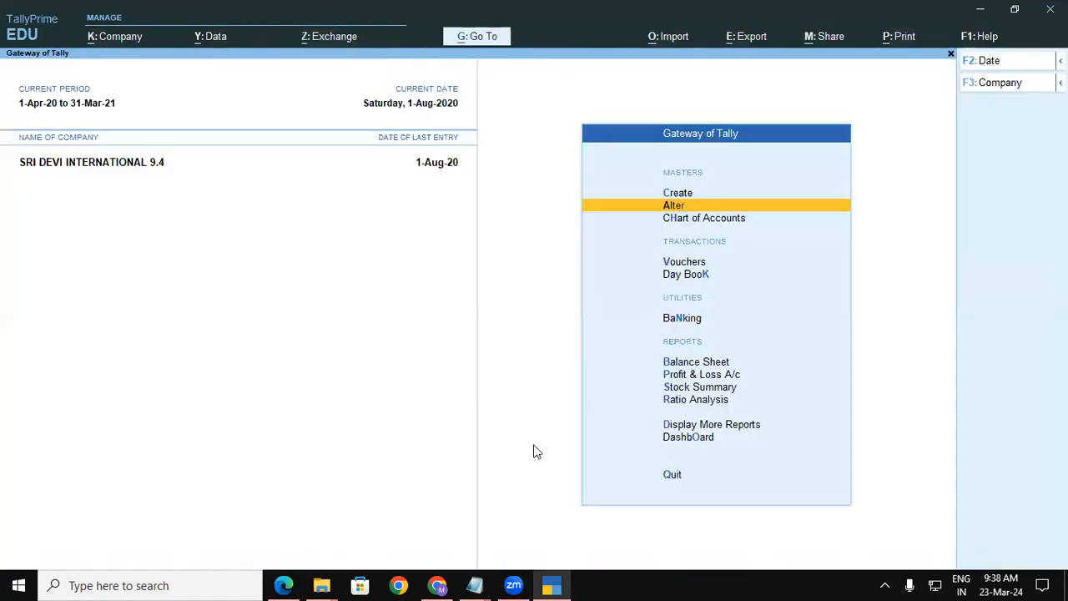
# Open the Main Location godown for alteration and rename it Padrauna UP.
pyautogui.press('Down')
pyautogui.press('Up')
pyautogui.press('Return')
pyautogui.press('Down')
pyautogui.press('Down')
pyautogui.press('Down')
pyautogui.press('Down')
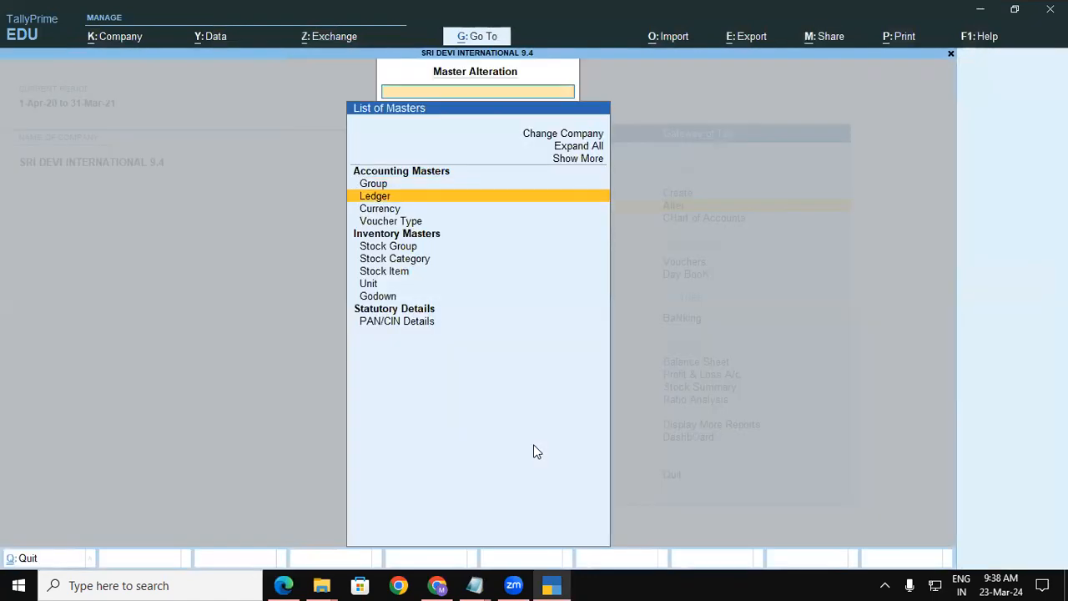
pyautogui.press('Down')
pyautogui.press('Down')
pyautogui.press('Down')
pyautogui.press('Down')
pyautogui.press('Down')
pyautogui.press('Return')
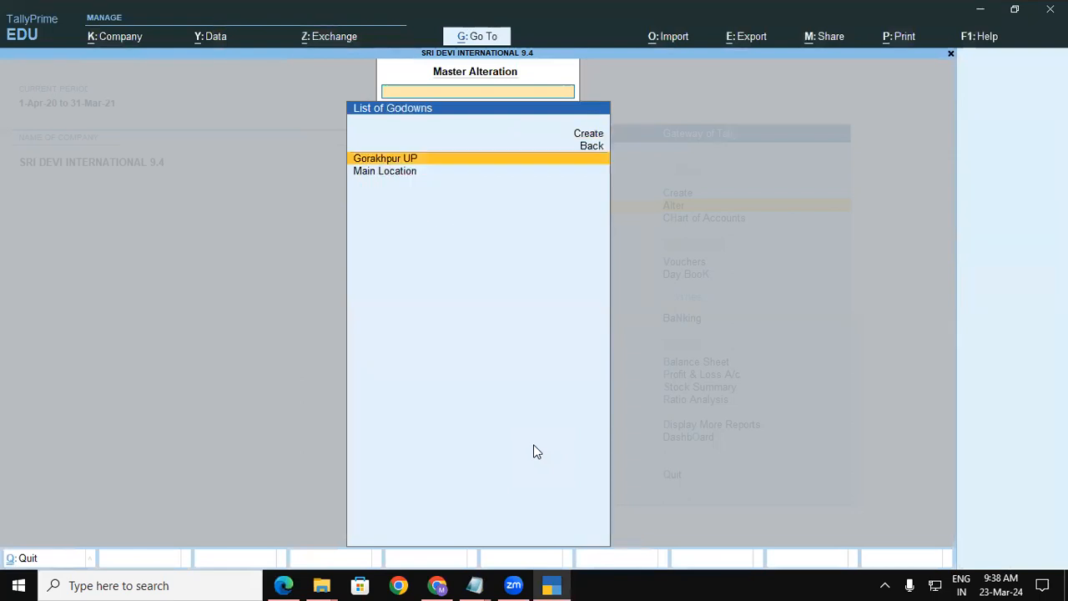
pyautogui.press('Down')
pyautogui.press('Return')
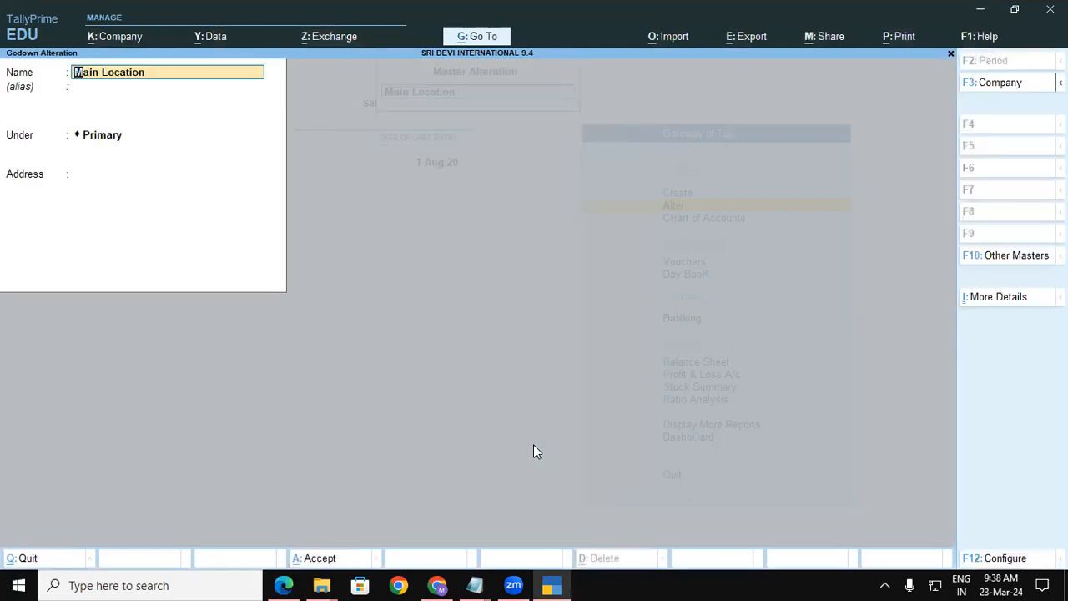
pyautogui.write('Padra')
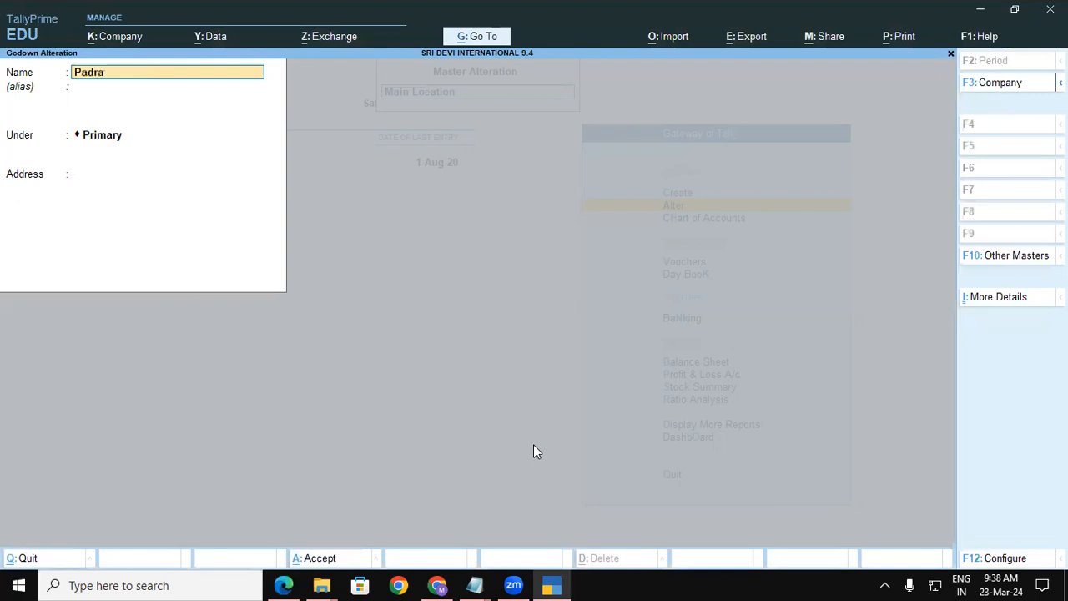
pyautogui.write('una UP')
pyautogui.press('Return')
pyautogui.press('Return')
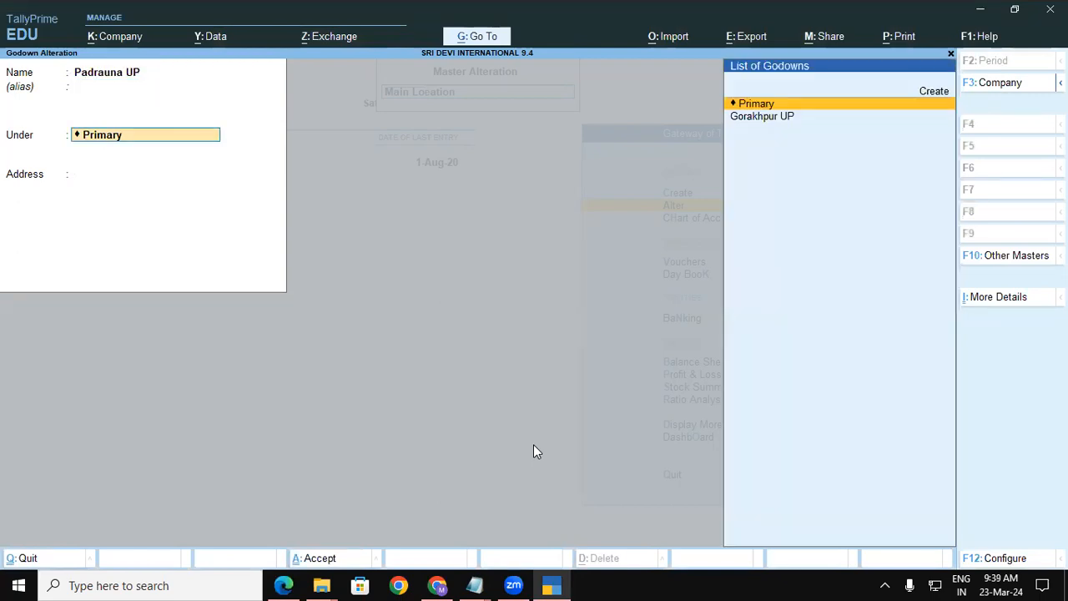
pyautogui.press('Return')
pyautogui.write('R')
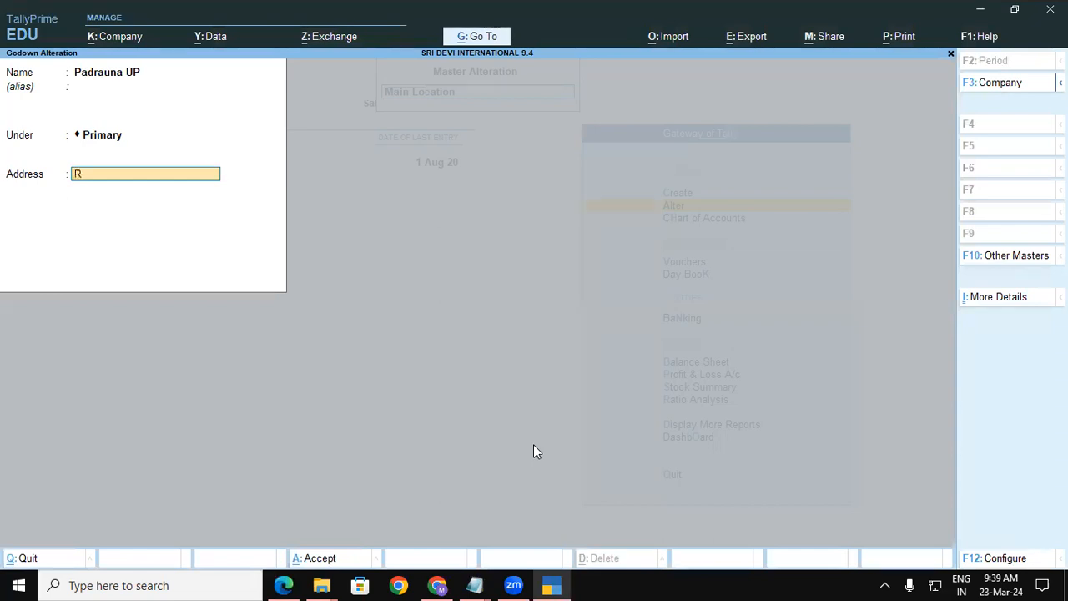
pyautogui.write('ailway Station Road')
pyautogui.press('Return')
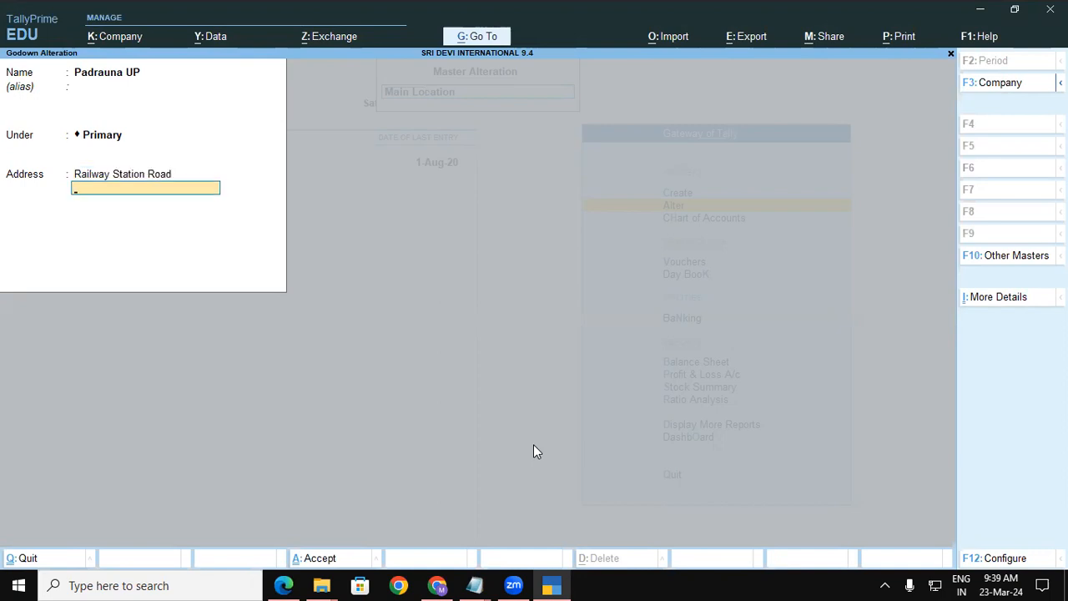
pyautogui.write('Behind the')
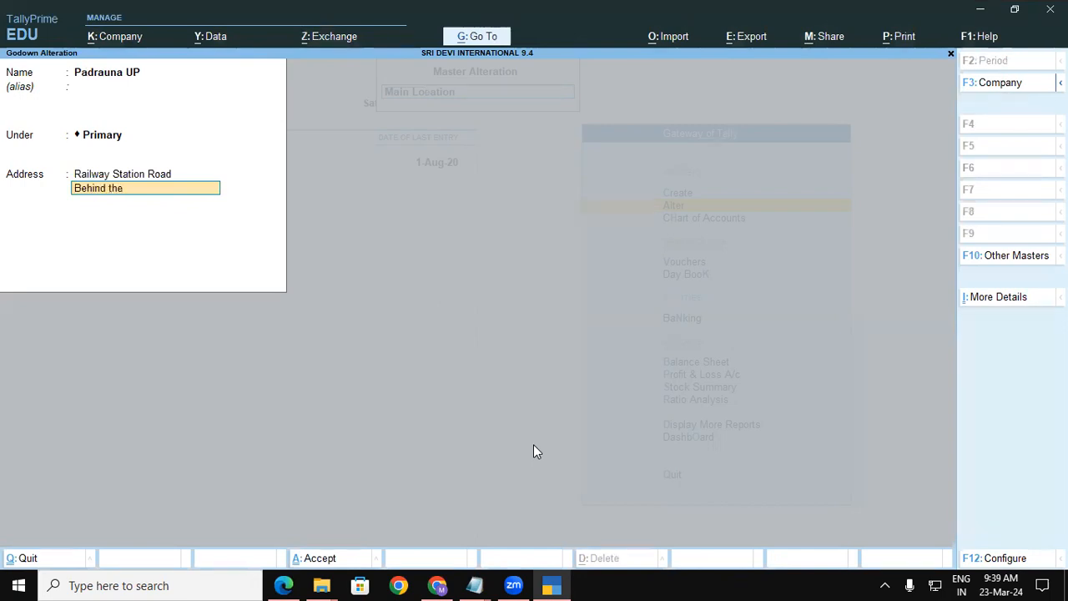
pyautogui.write(' UNPG')
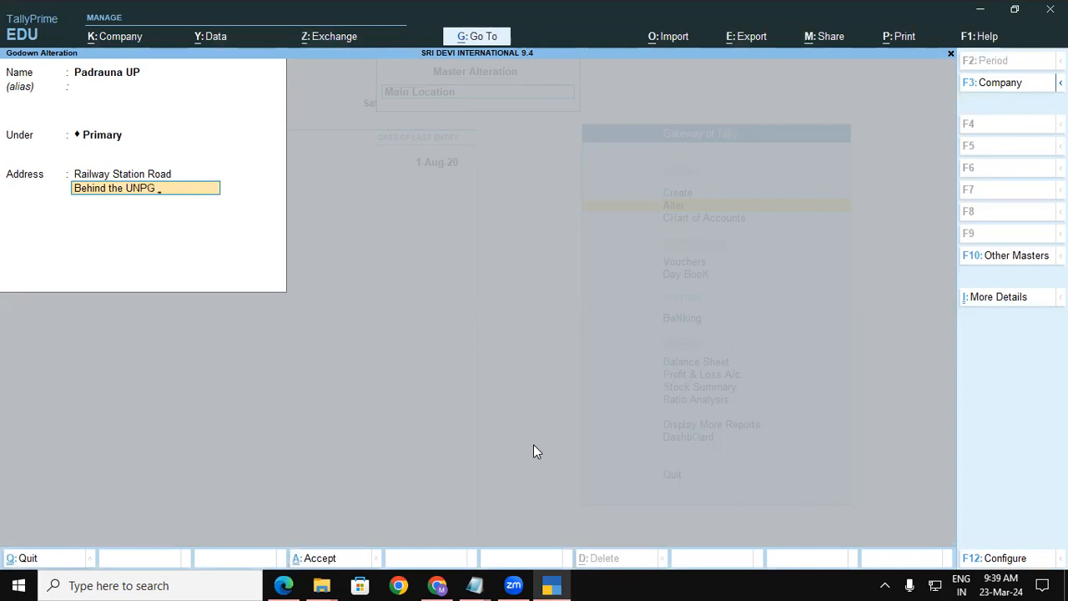
pyautogui.press('Return')
pyautogui.write('Padr')
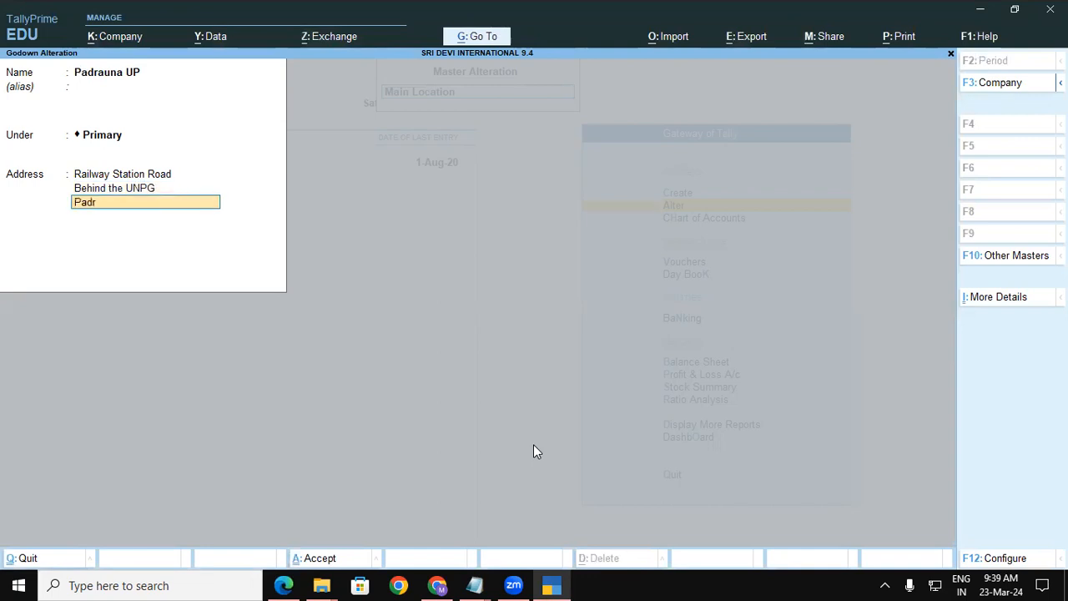
pyautogui.write('Kushinagar')
pyautogui.press('Return')
pyautogui.write('UP')
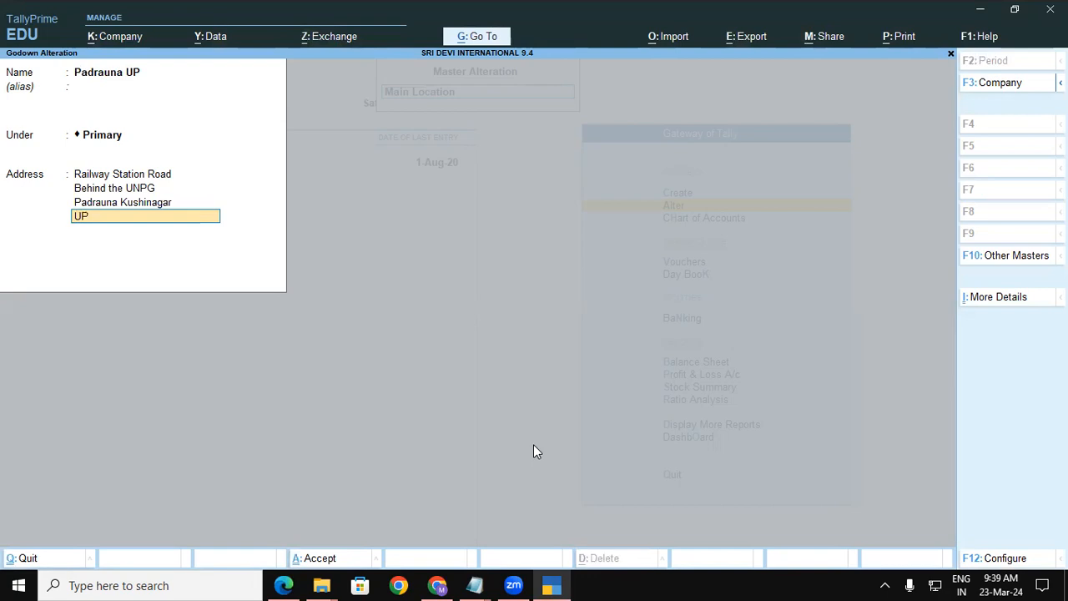
pyautogui.write(' 274304')
pyautogui.press('Return')
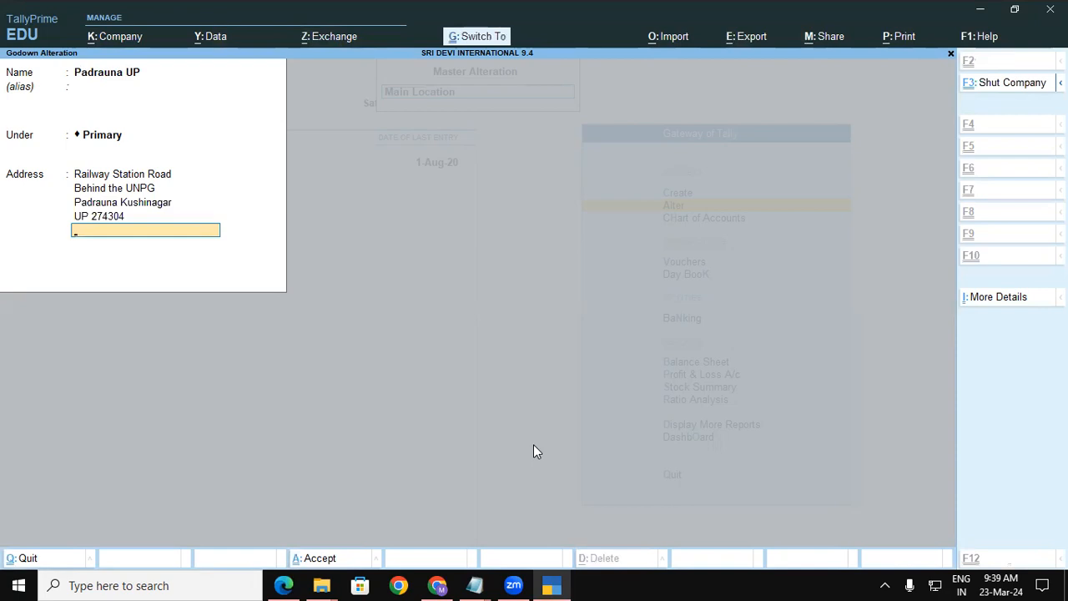
pyautogui.hotkey('ctrl', 'a')
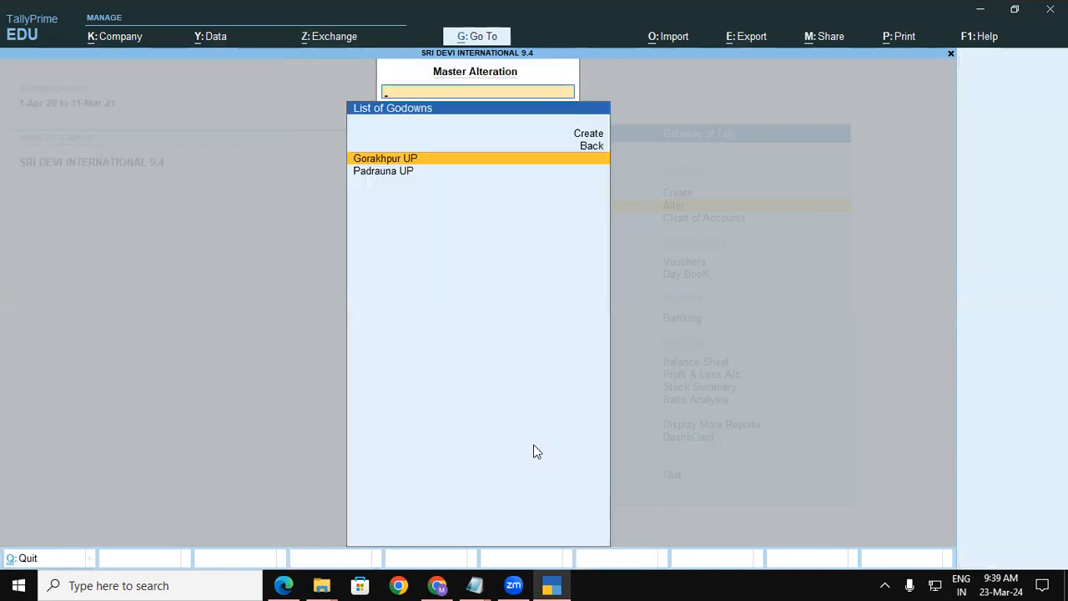
pyautogui.press('Escape')
pyautogui.press('Escape')
# Open a Stock Journal in Inter-Godown Transfer mode with Gorakhpur UP as destination godown.
pyautogui.press('Down')
pyautogui.press('Down')
pyautogui.press('Return')
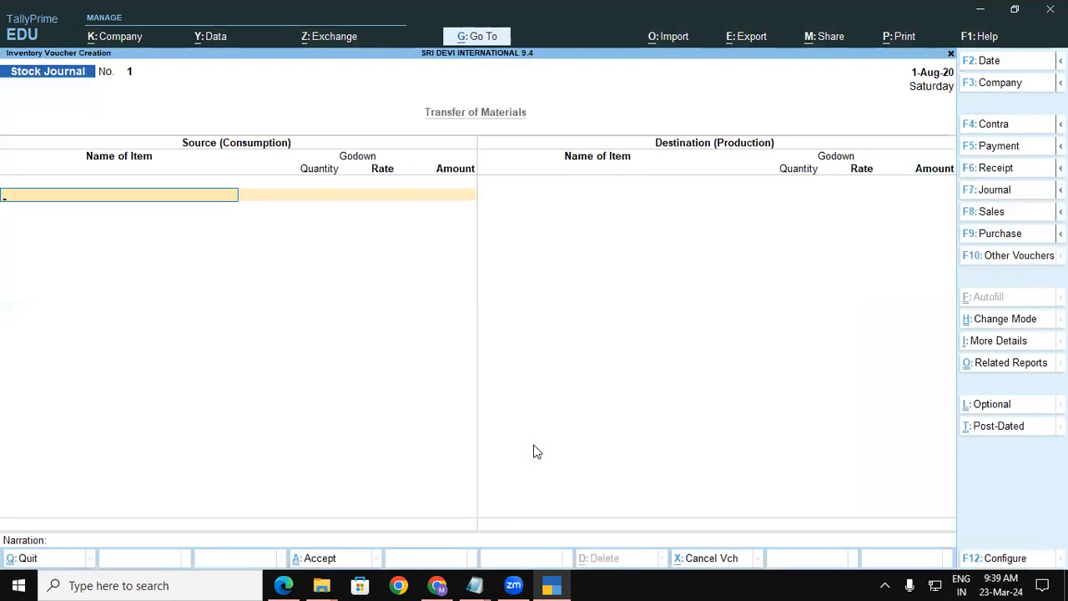
pyautogui.press('ctrl')
pyautogui.click(993, 324)
pyautogui.press('Down')
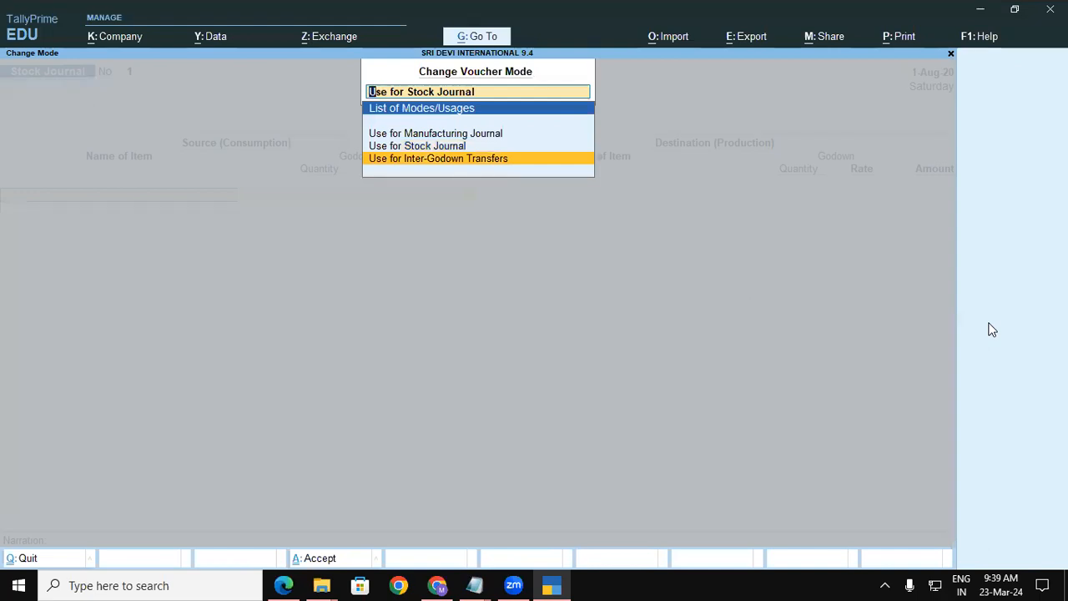
pyautogui.press('Return')
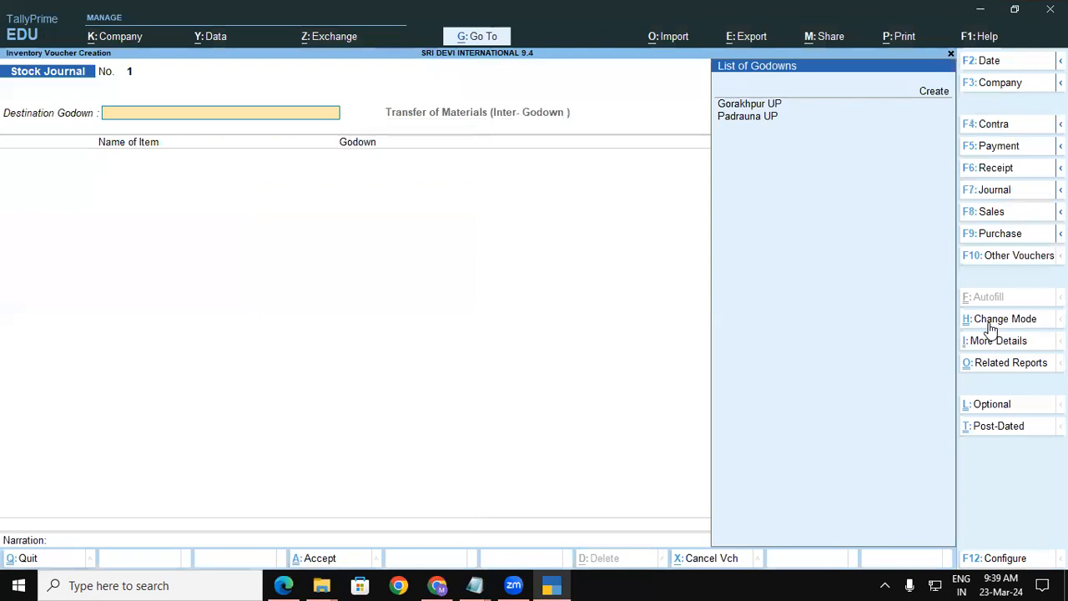
pyautogui.press('Down')
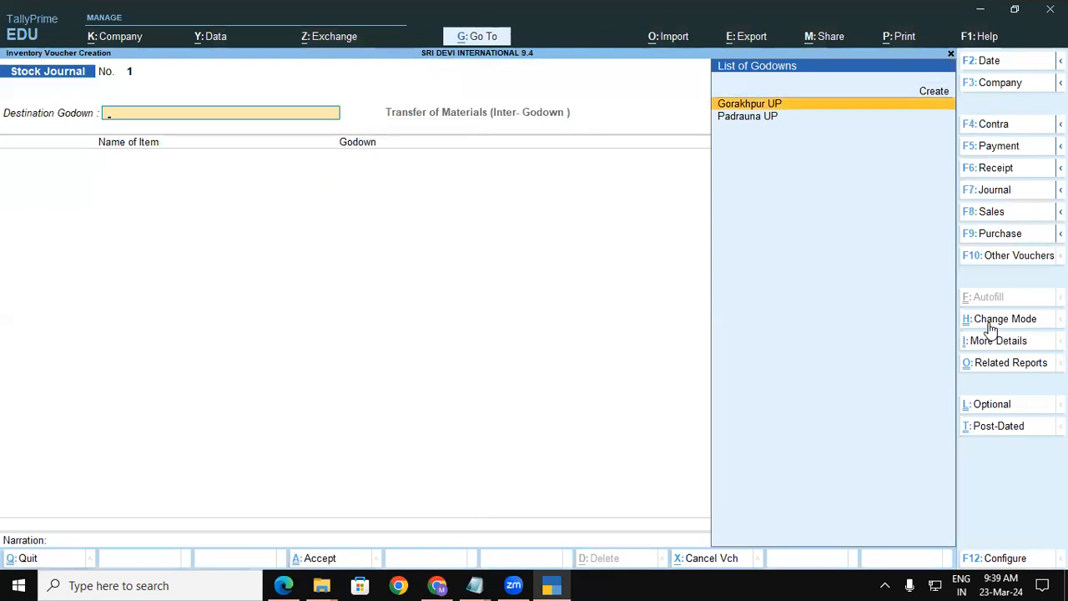
pyautogui.press('Return')
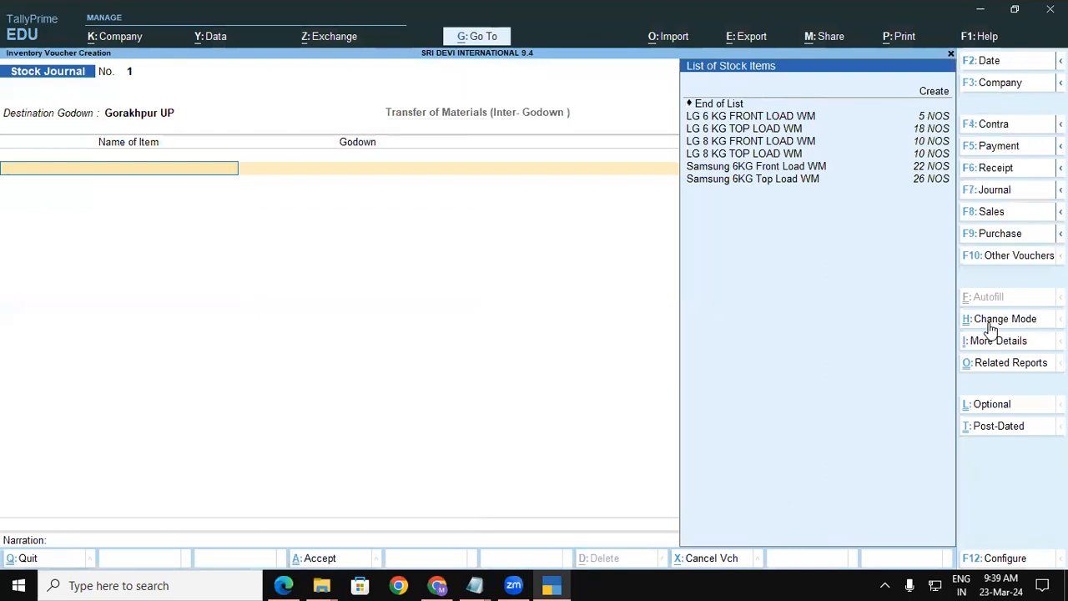
pyautogui.hotkey('alt', 'Tab')
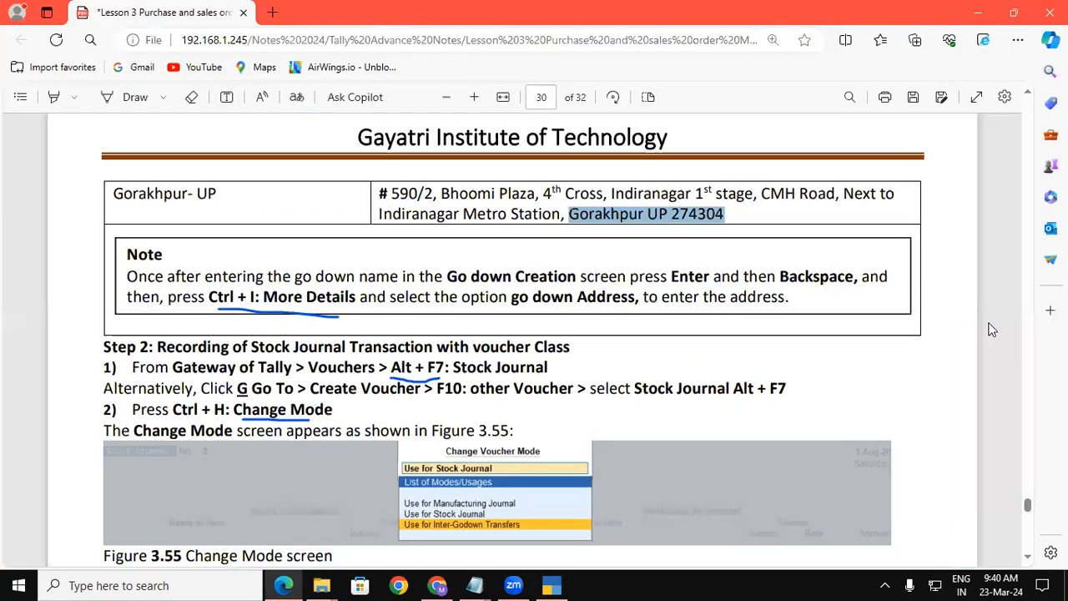
# Enter LG 6 KG TOP LOAD WM from Padrauna UP, quantity 5 at rate 15,000.00.
pyautogui.scroll(-10, 991, 329)
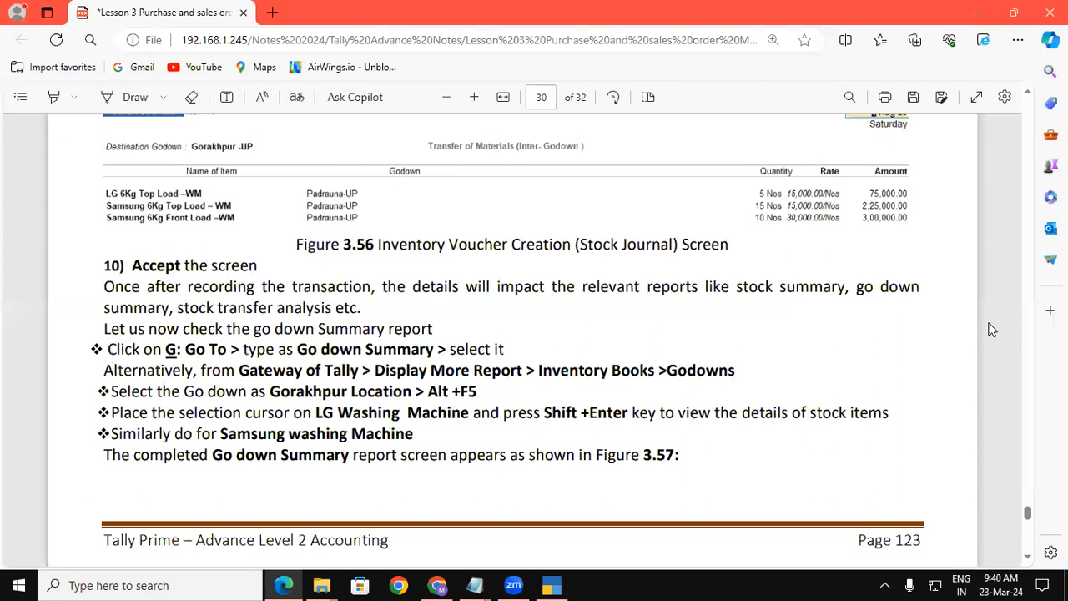
pyautogui.scroll(1, 991, 329)
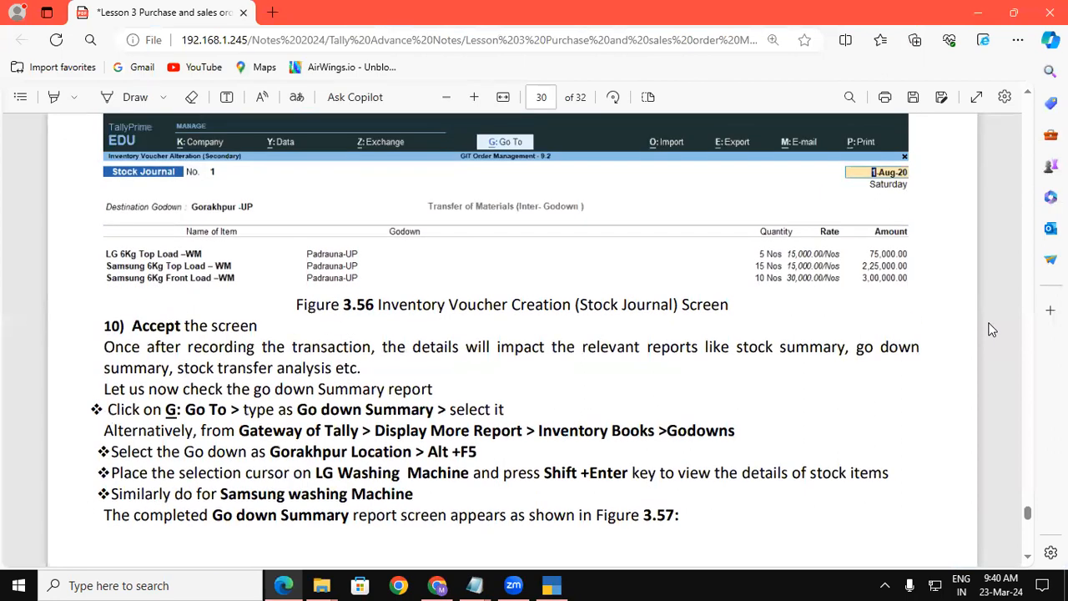
pyautogui.hotkey('alt', 'Tab')
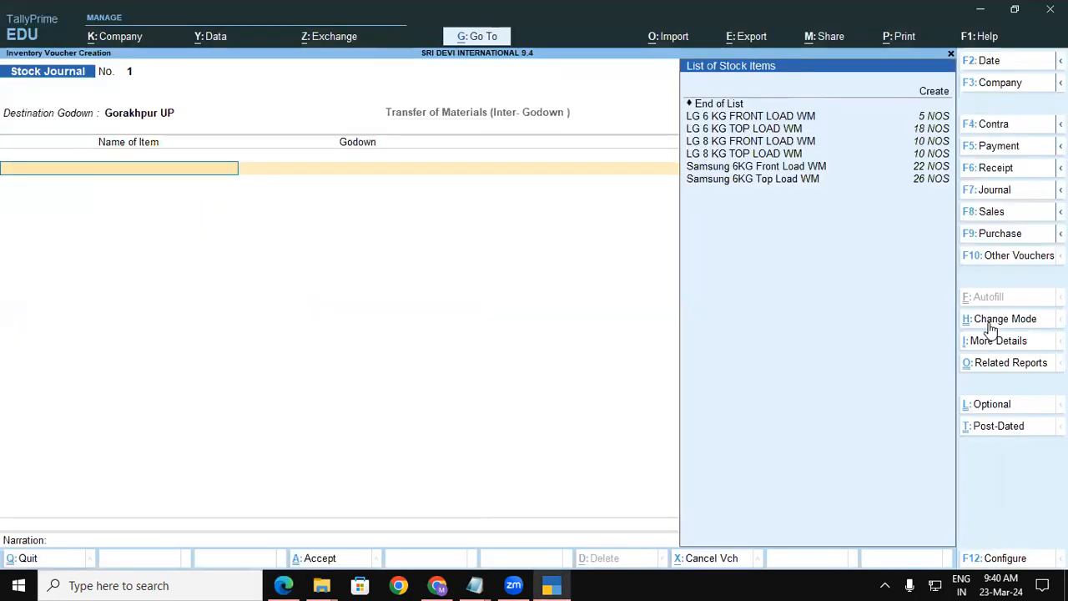
pyautogui.press('Down')
pyautogui.press('Down')
pyautogui.press('Down')
pyautogui.press('Return')
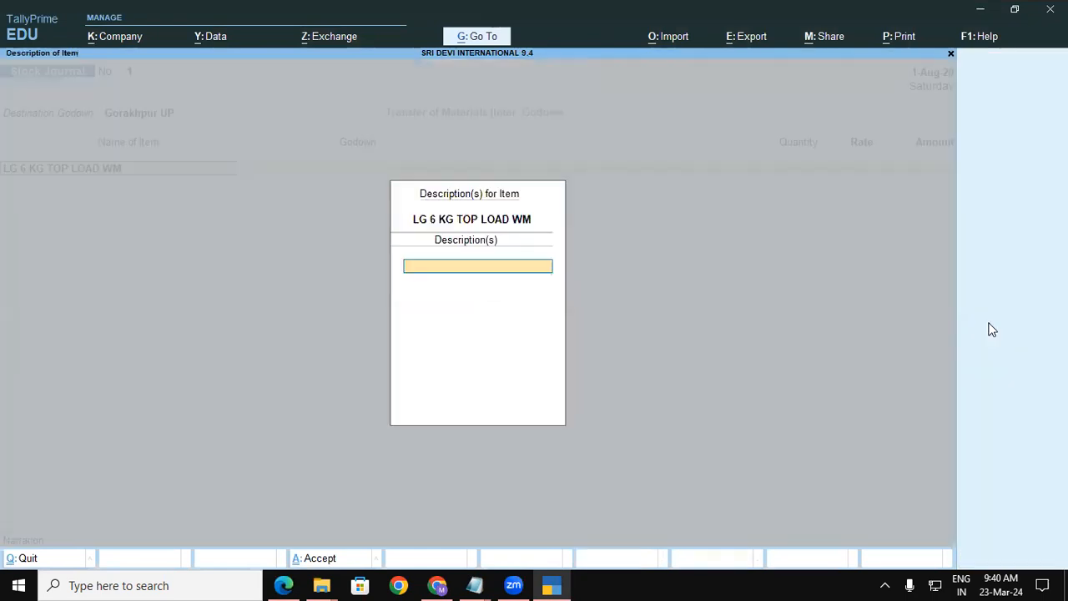
pyautogui.press('Return')
pyautogui.hotkey('alt', 'Tab')
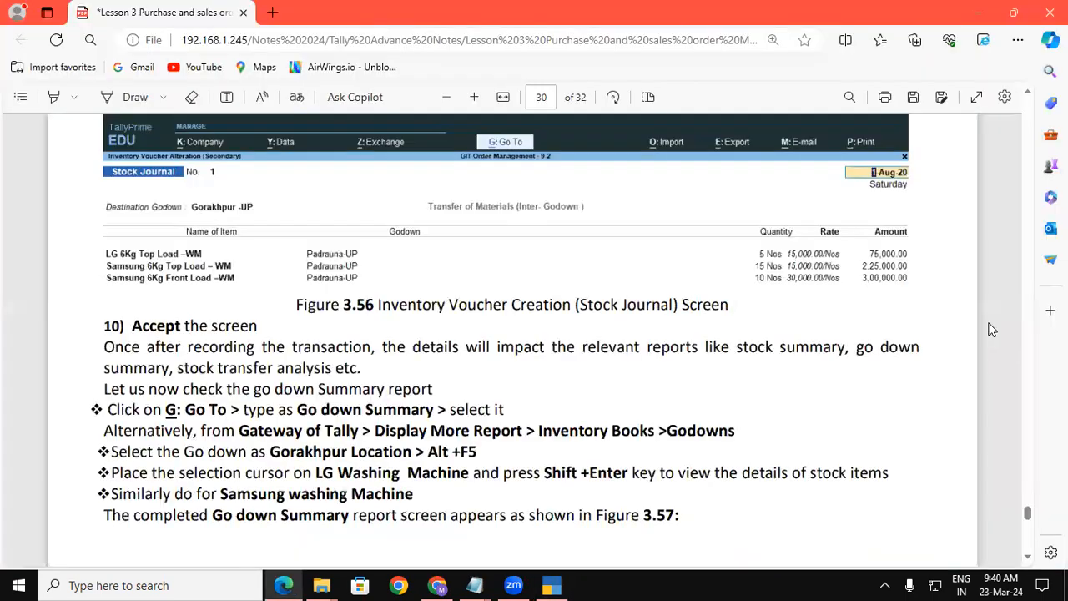
pyautogui.hotkey('alt', 'Tab')
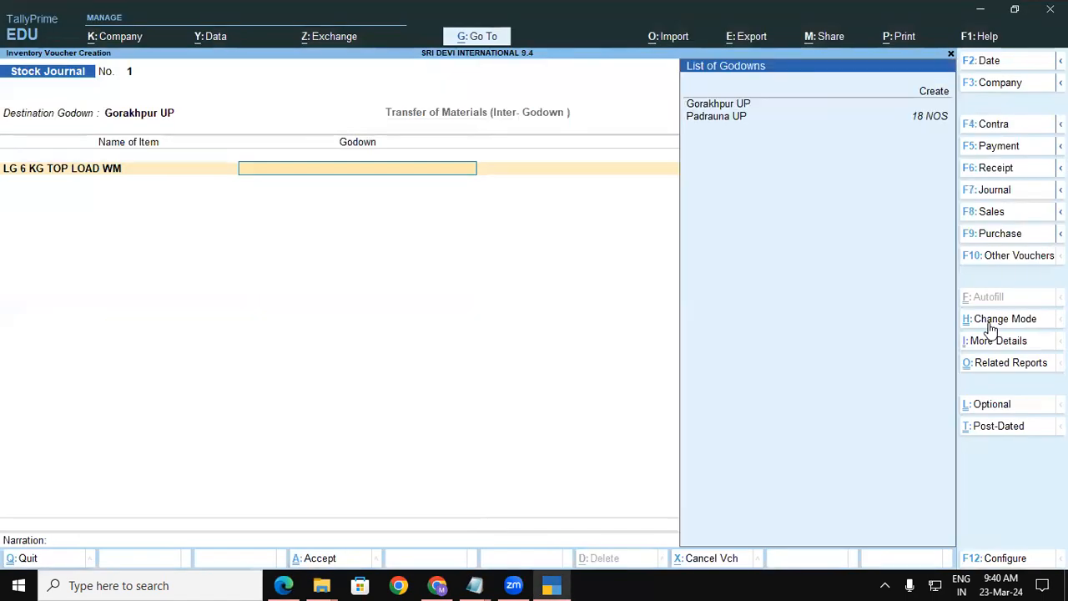
pyautogui.press('Down')
pyautogui.press('Down')
pyautogui.press('Return')
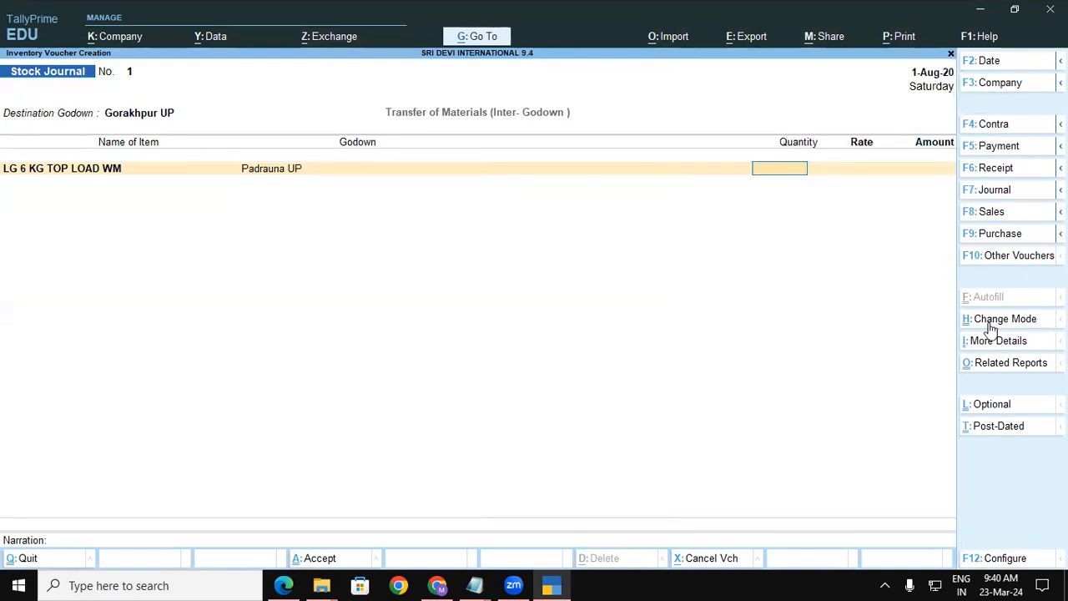
pyautogui.hotkey('alt', 'Tab')
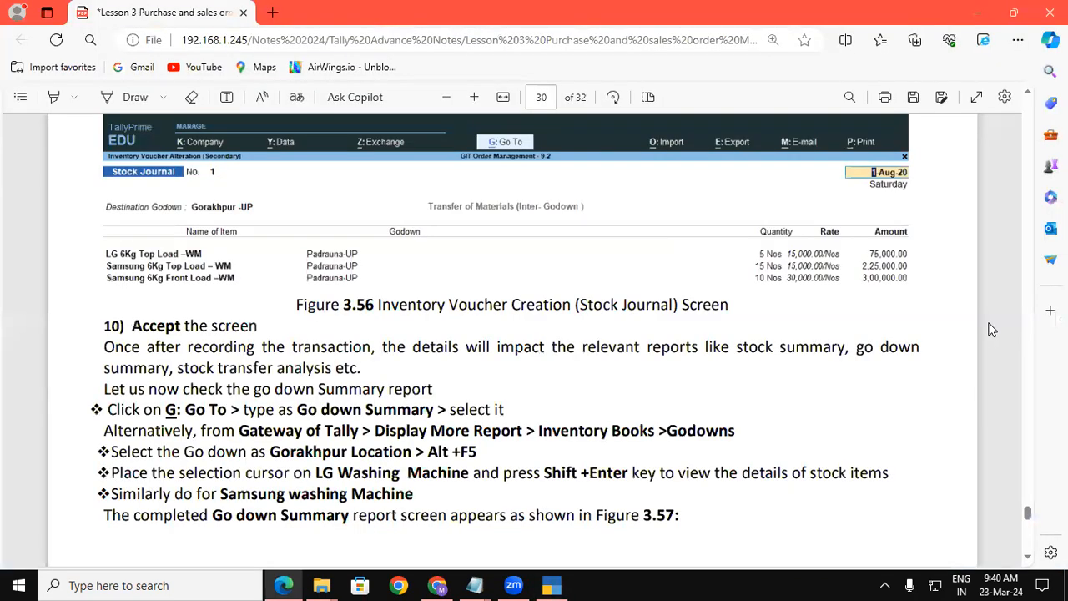
pyautogui.hotkey('alt', 'Tab')
pyautogui.write('5')
pyautogui.press('Return')
pyautogui.press('Return')
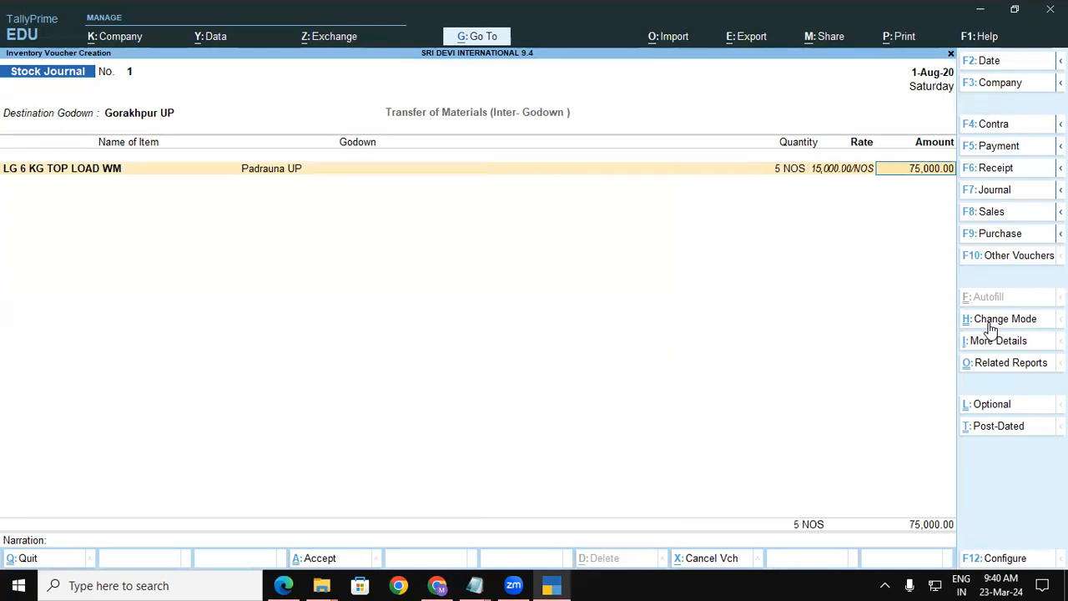
pyautogui.press('Return')
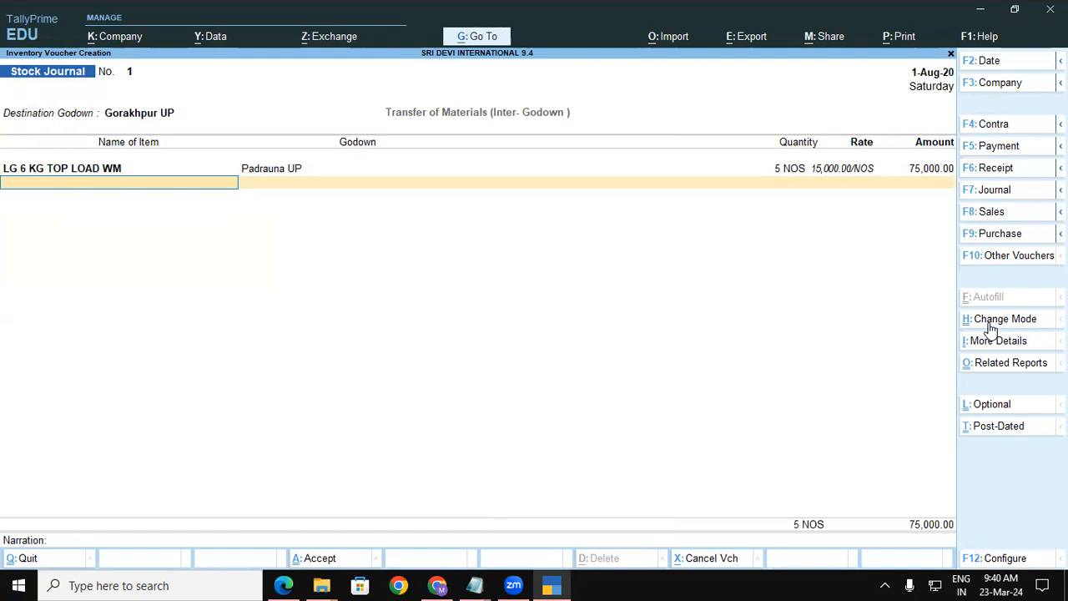
# Re-accept the LG item line, closing its description box and keeping Padrauna UP.
pyautogui.press('BackSpace')
pyautogui.press('BackSpace')
pyautogui.press('BackSpace')
pyautogui.press('BackSpace')
pyautogui.press('BackSpace')
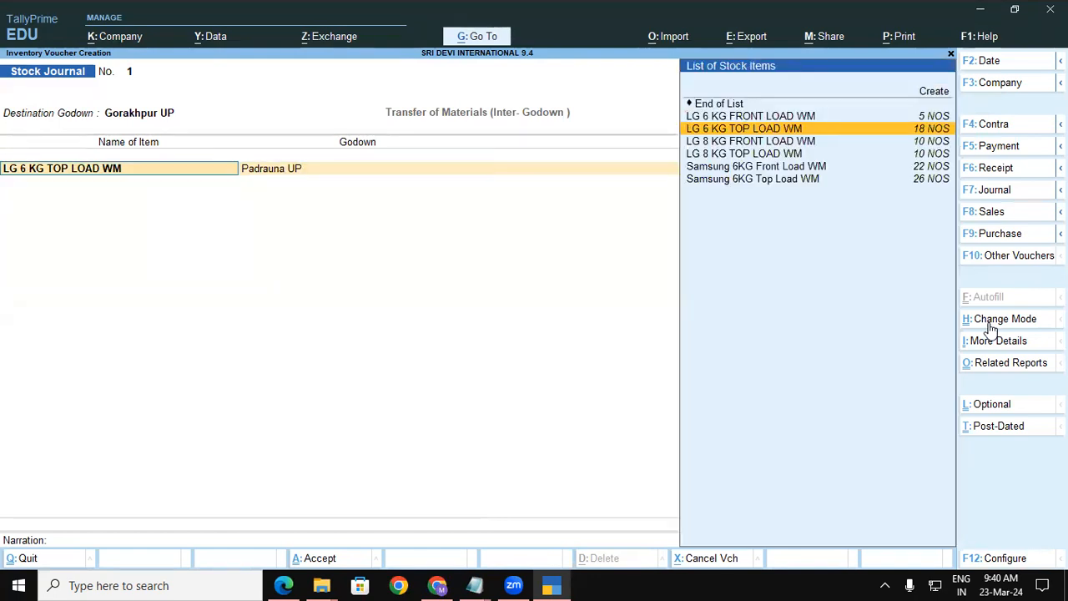
pyautogui.press('Return')
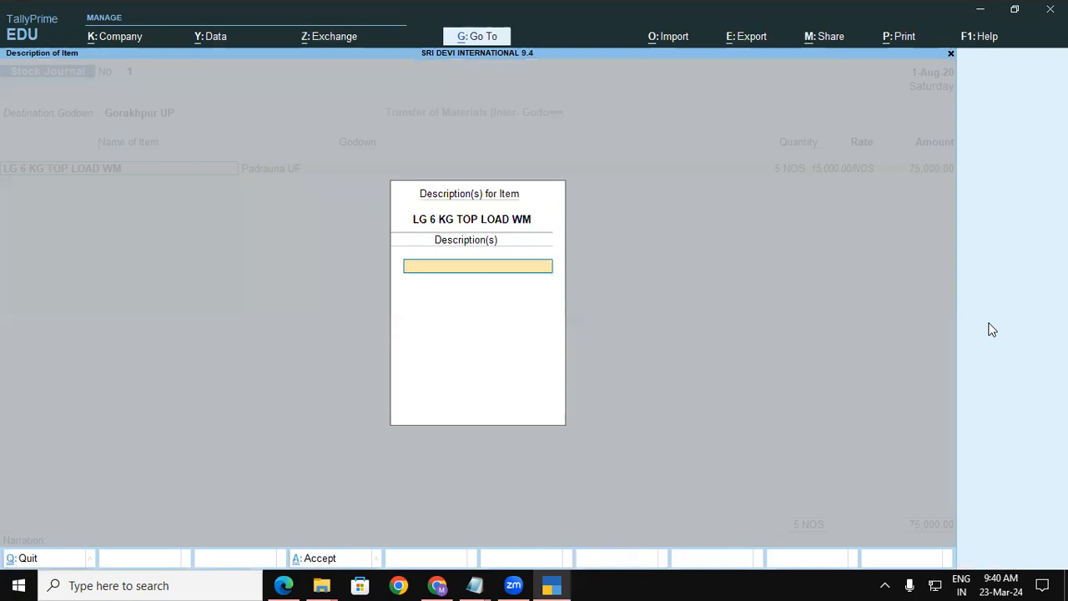
pyautogui.press('Escape')
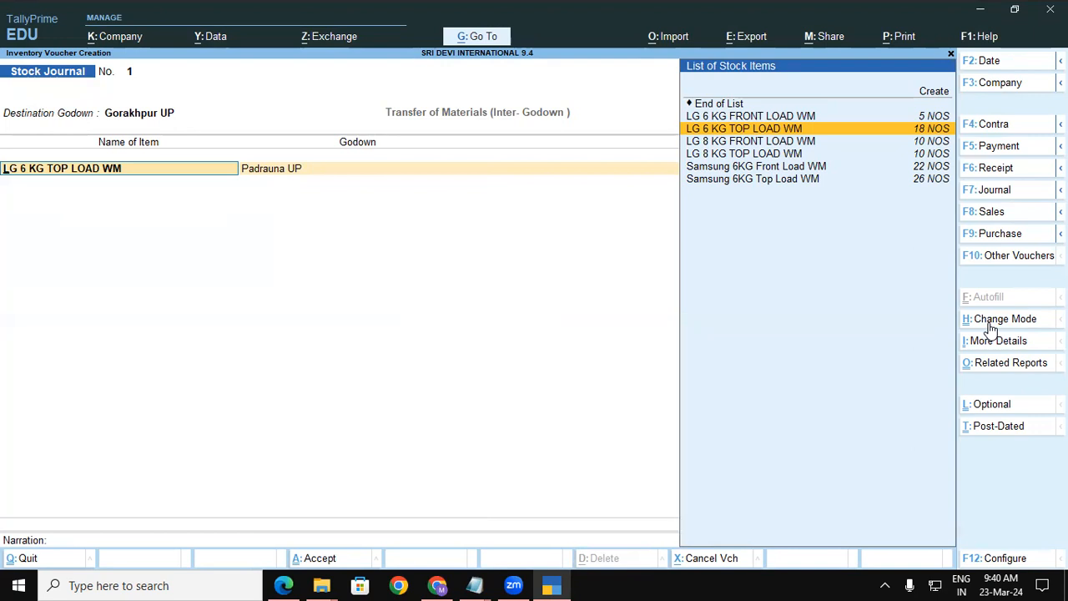
pyautogui.press('Return')
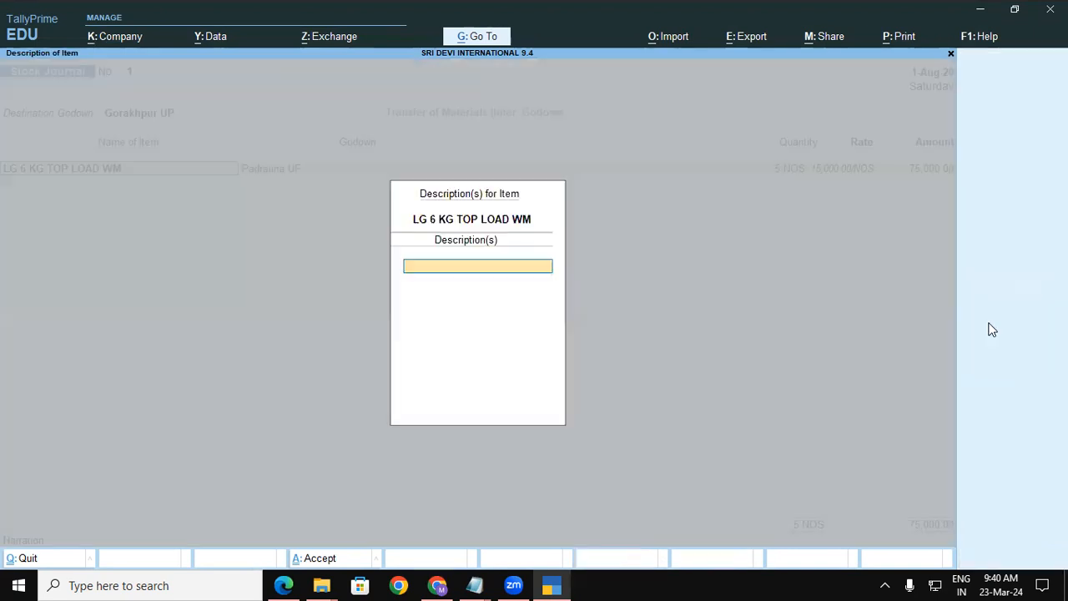
pyautogui.press('Return')
pyautogui.press('Return')
pyautogui.press('Return')
pyautogui.press('Return')
pyautogui.press('Return')
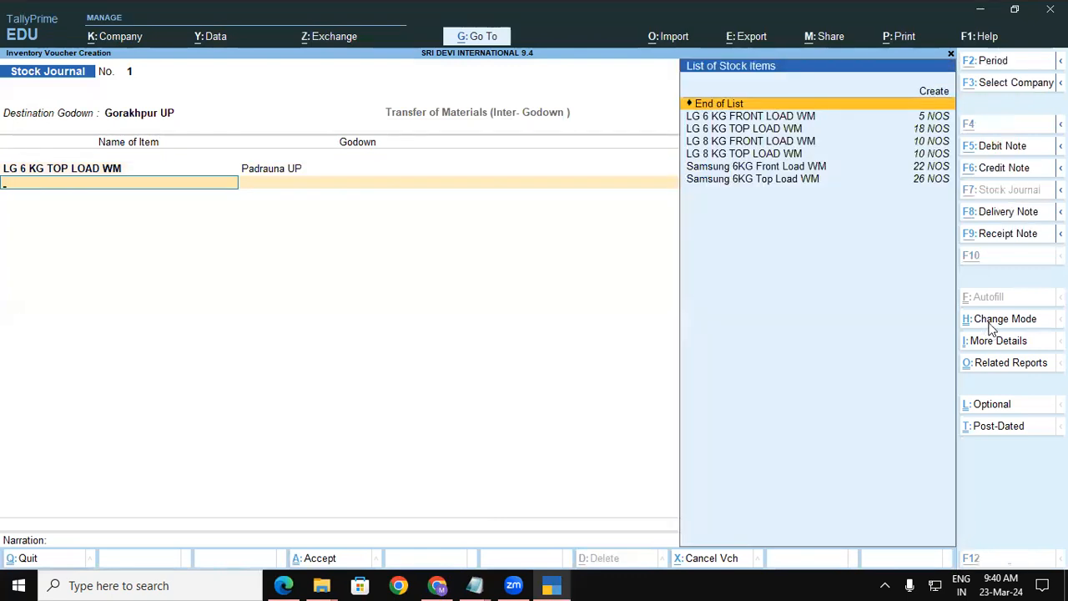
# Add Samsung 6KG Top Load WM from Padrauna UP, 15 NOS at the default rate.
pyautogui.hotkey('alt', 'Tab')
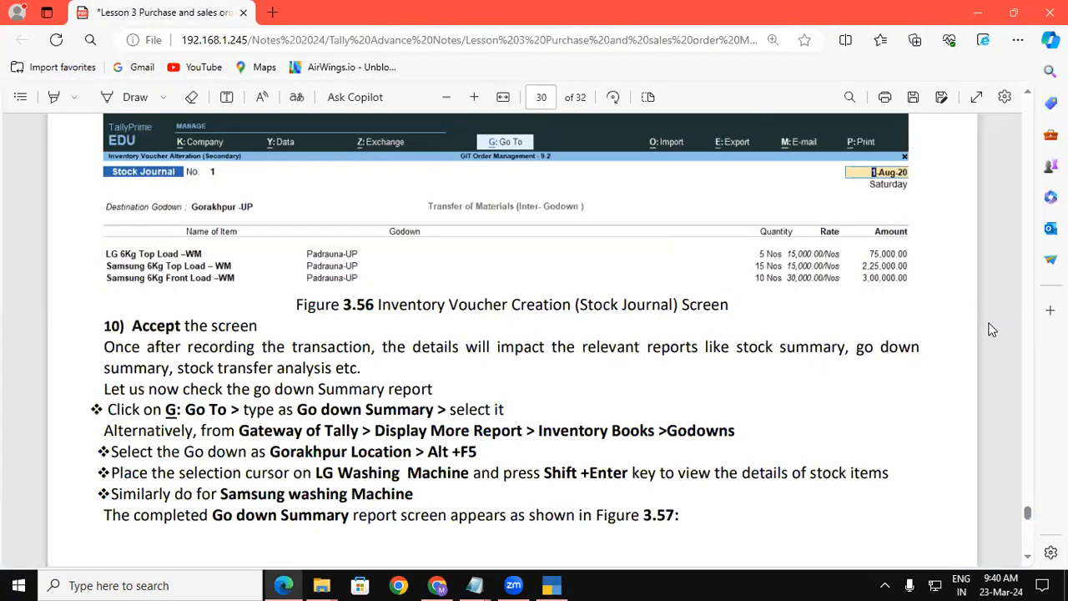
pyautogui.hotkey('alt', 'Tab')
pyautogui.write('Sa')
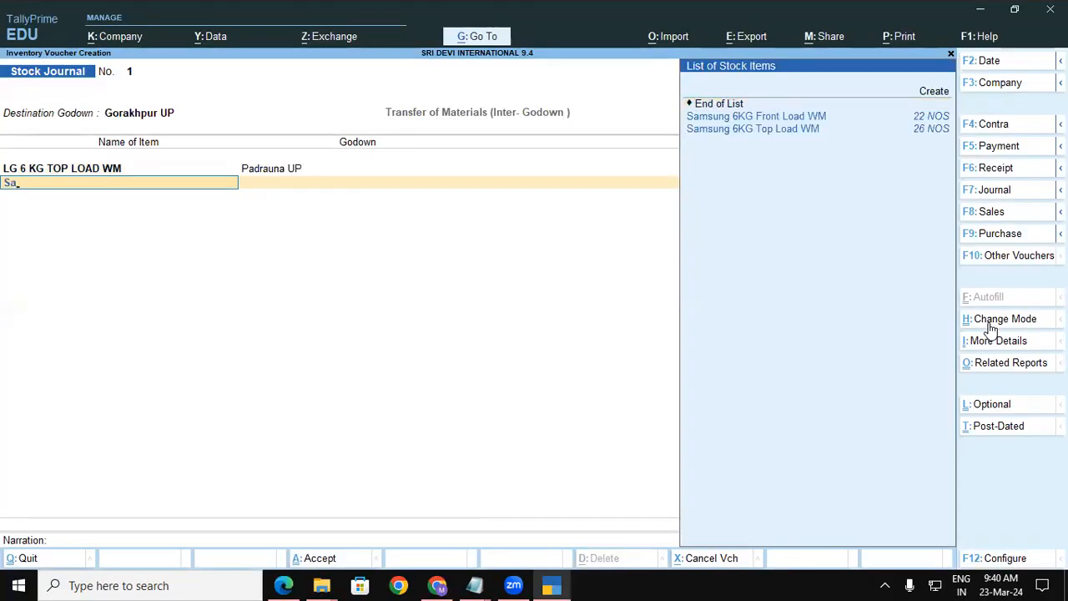
pyautogui.press('Down')
pyautogui.press('Down')
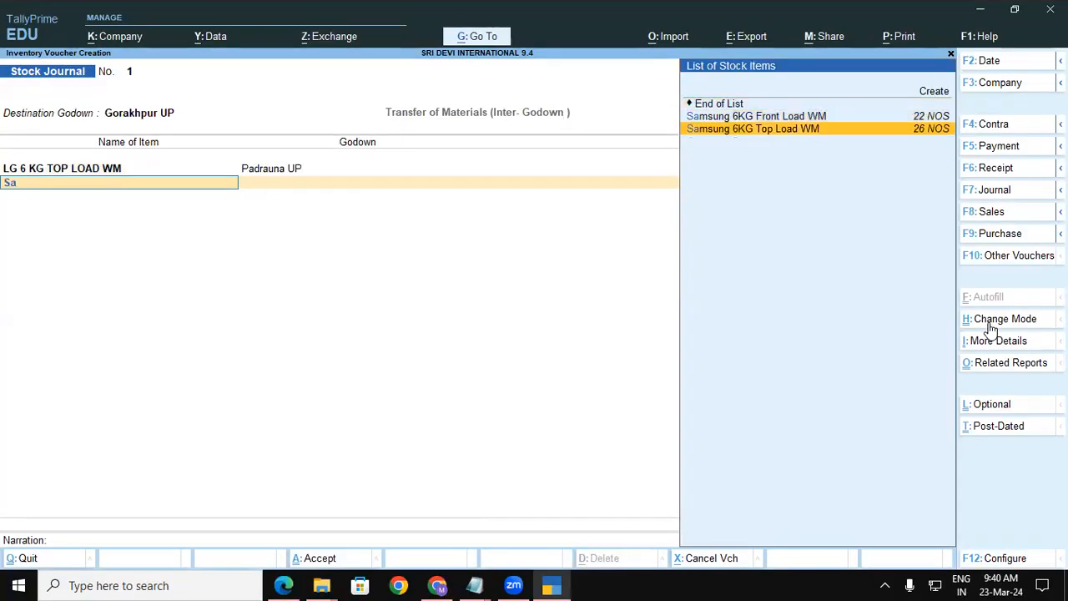
pyautogui.press('Return')
pyautogui.press('Return')
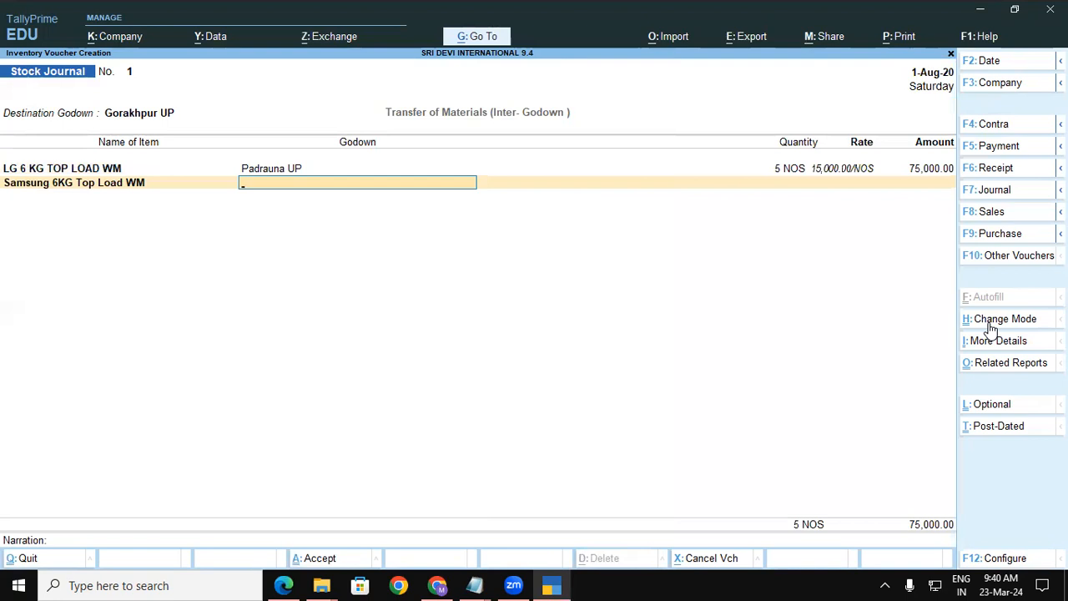
pyautogui.press('Down')
pyautogui.press('Down')
pyautogui.press('Down')
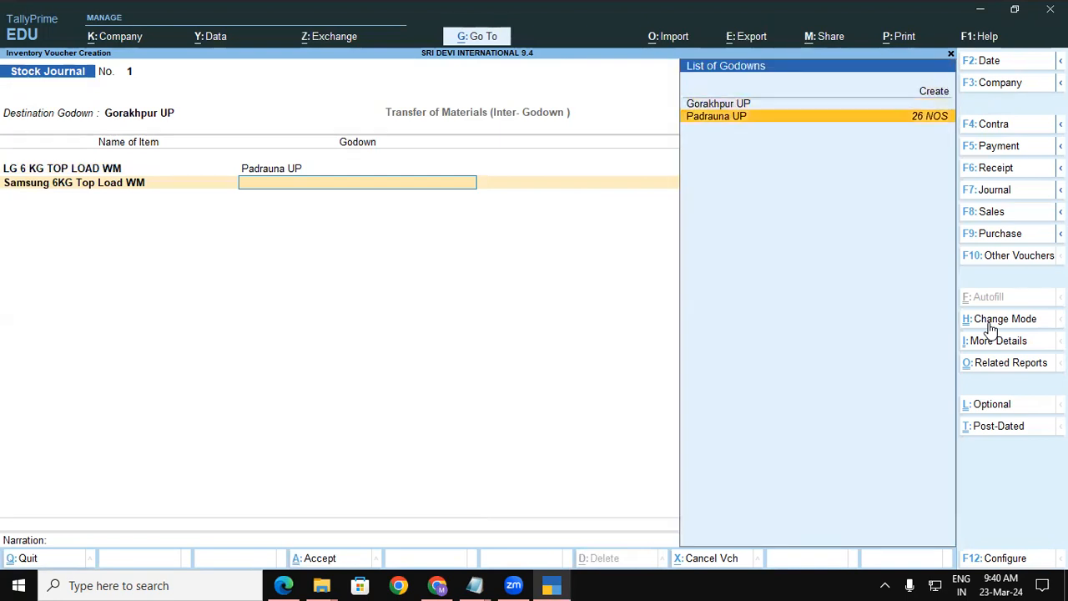
pyautogui.press('Return')
pyautogui.hotkey('alt', 'Tab')
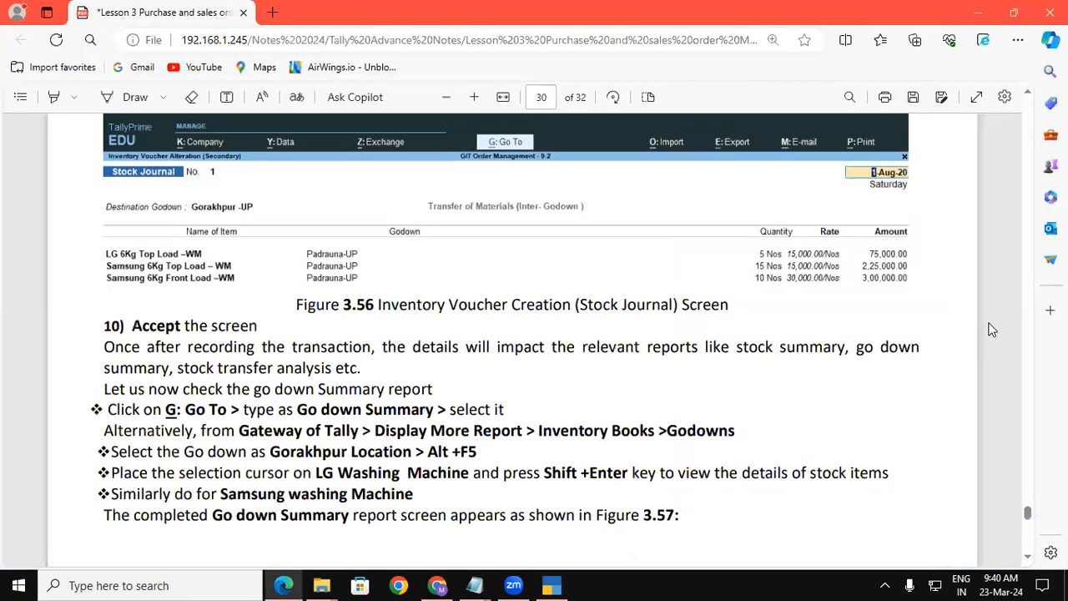
pyautogui.hotkey('alt', 'Tab')
pyautogui.write('15')
pyautogui.press('Return')
pyautogui.press('Return')
pyautogui.press('Return')
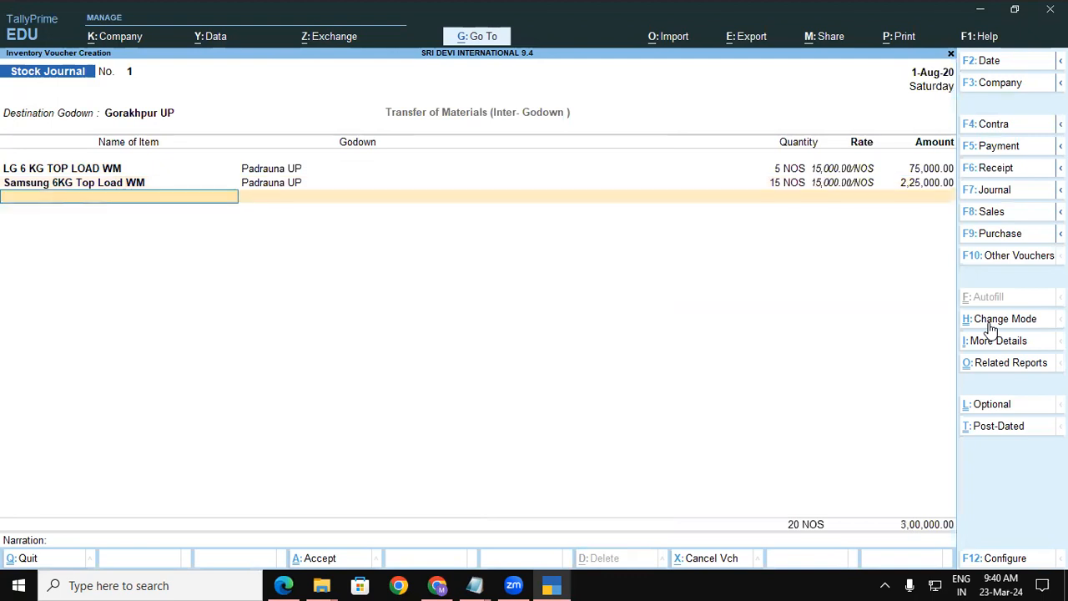
# Add Samsung 6KG Front Load WM from Padrauna UP, 10 NOS at 30,000, then reach Narration.
pyautogui.hotkey('alt', 'Tab')
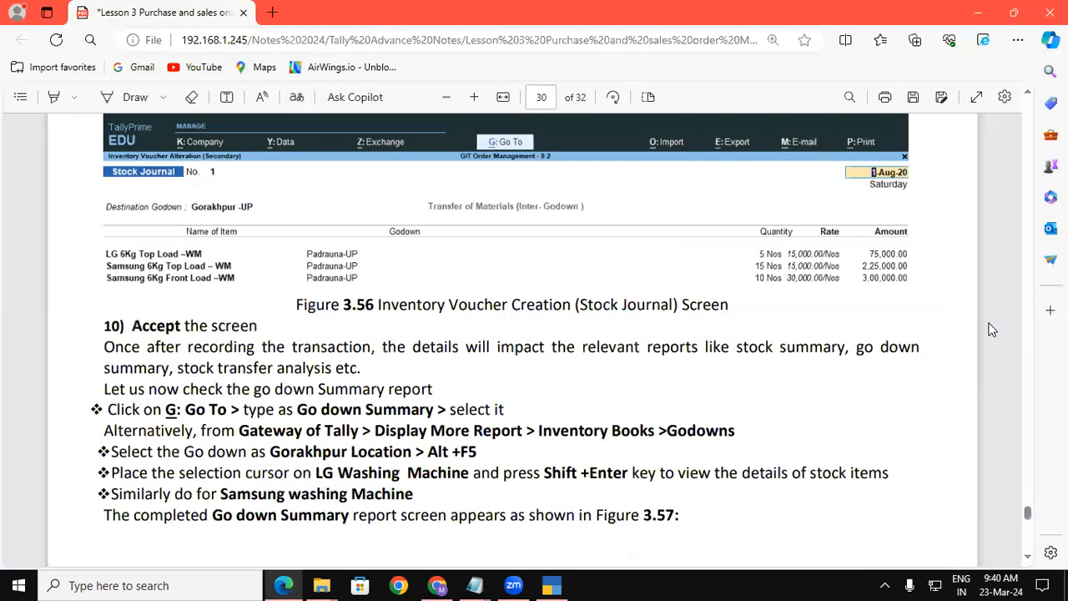
pyautogui.hotkey('alt', 'Tab')
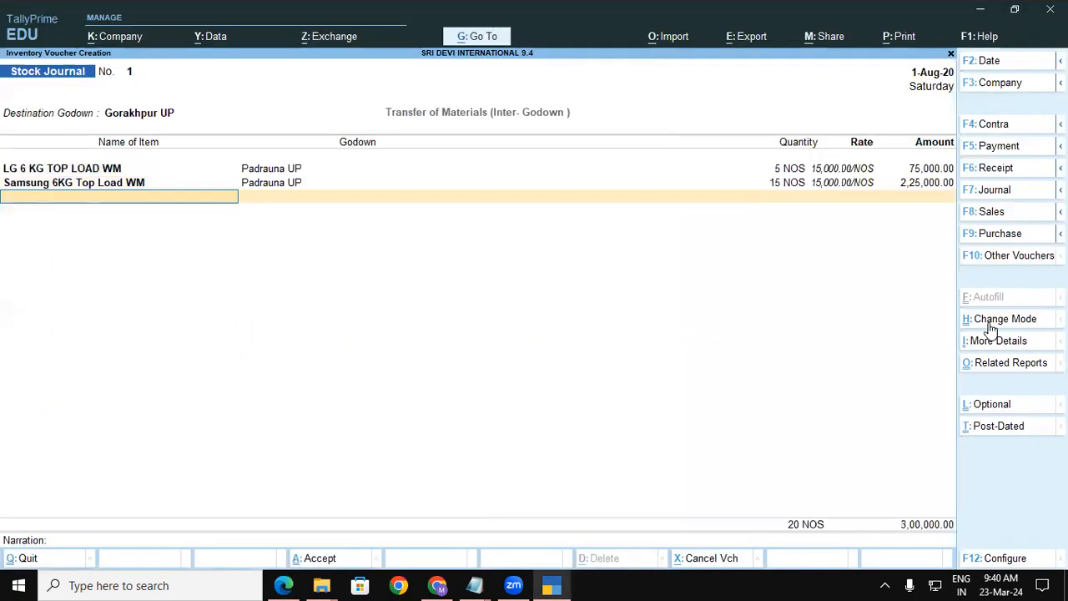
pyautogui.write('Sa')
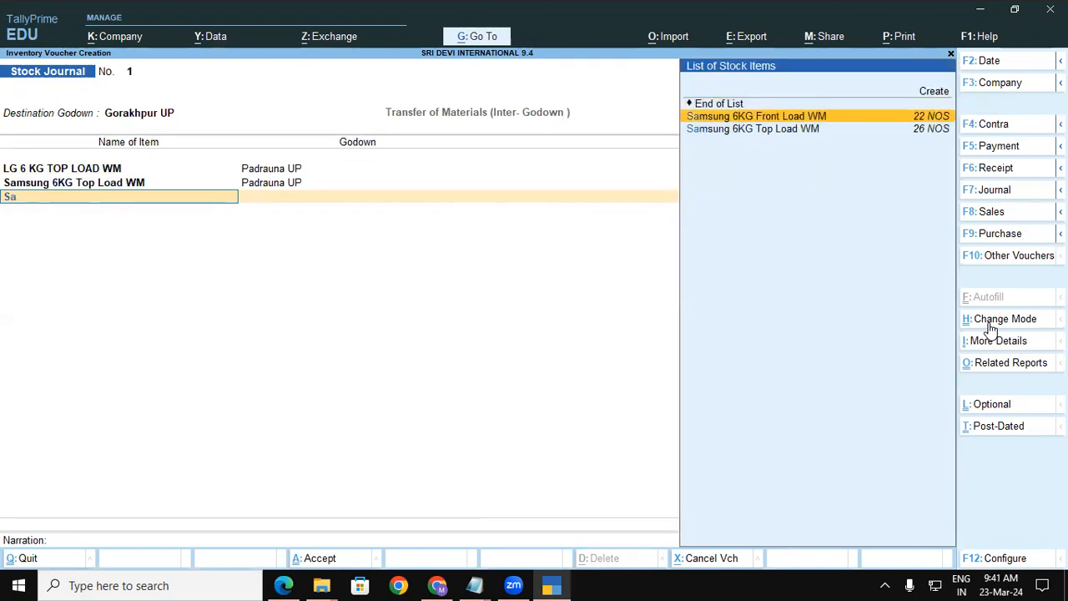
pyautogui.press('Return')
pyautogui.press('Return')
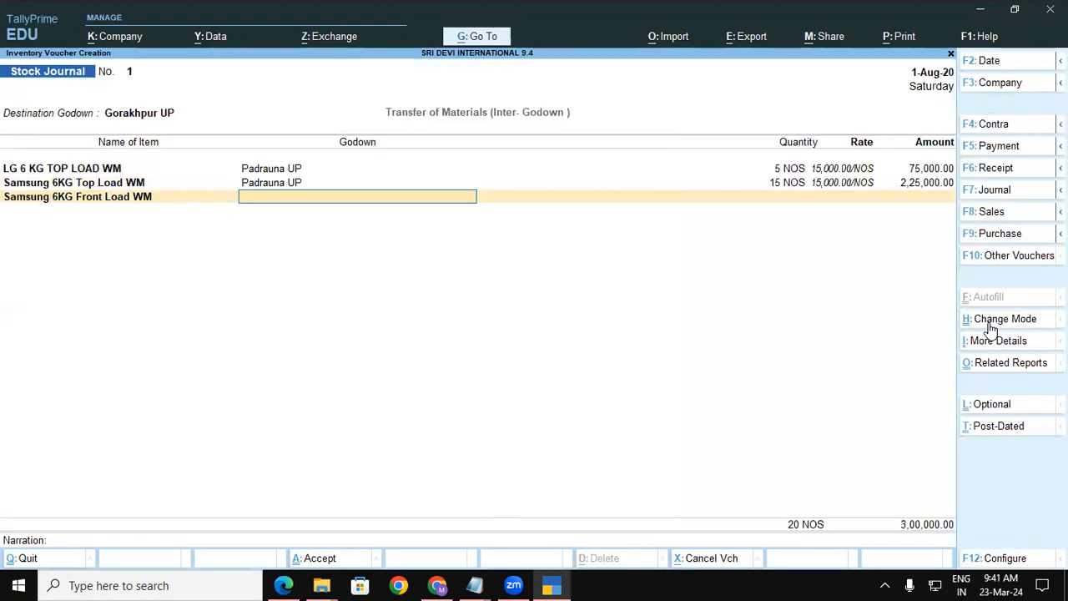
pyautogui.press('Down')
pyautogui.press('Down')
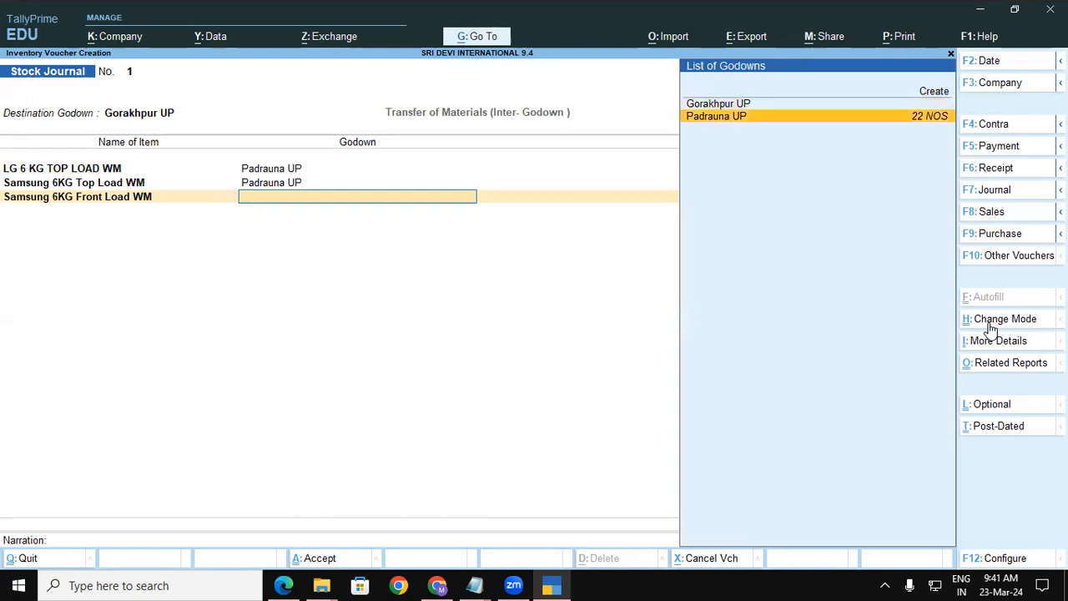
pyautogui.press('Return')
pyautogui.hotkey('alt', 'Tab')
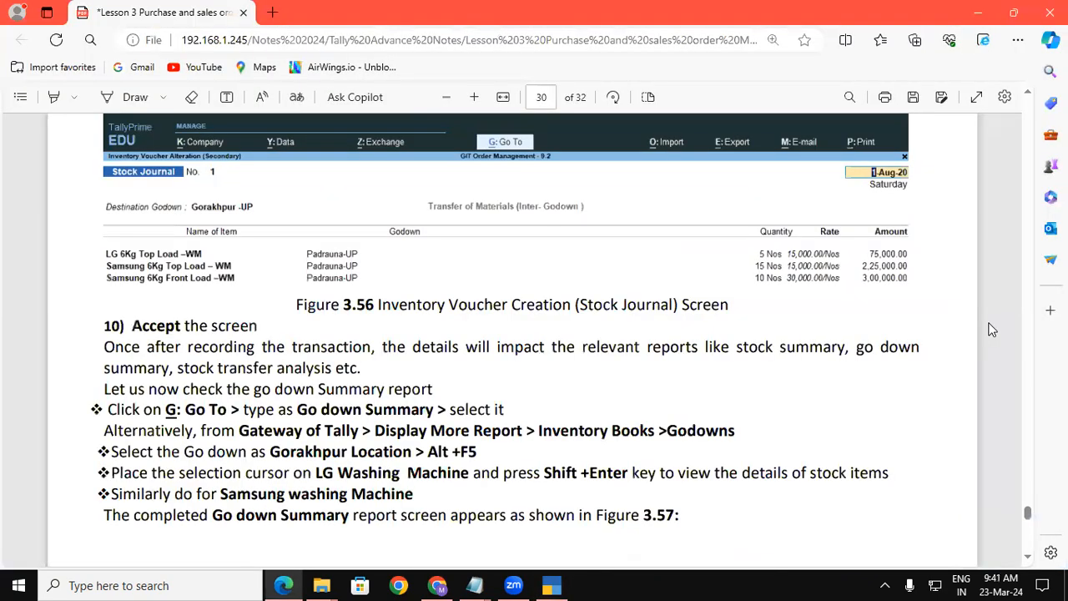
pyautogui.hotkey('alt', 'Tab')
pyautogui.write('10')
pyautogui.press('Return')
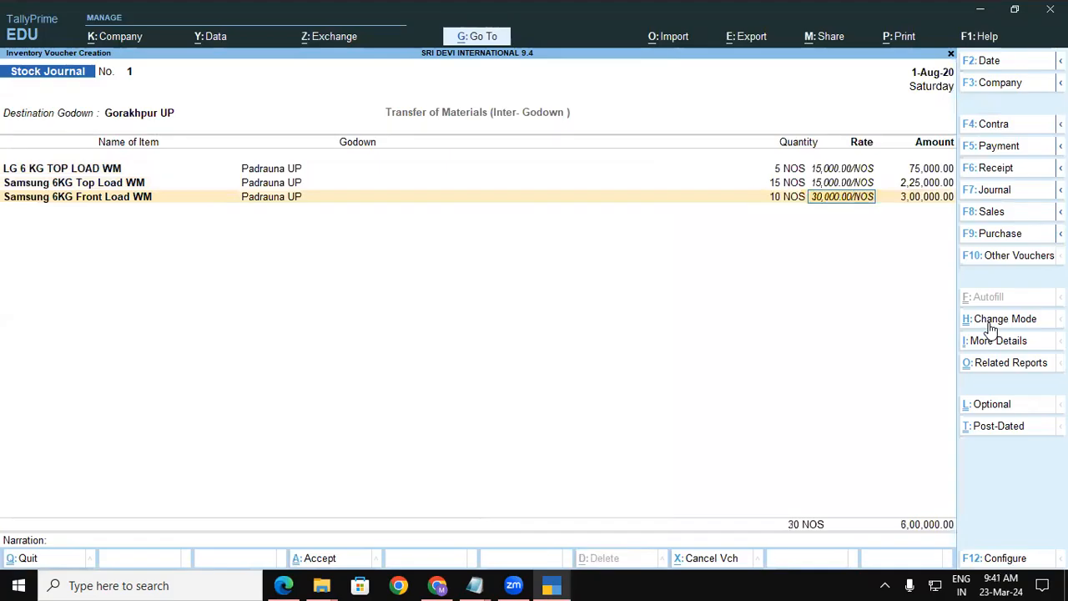
pyautogui.press('Return')
pyautogui.press('Return')
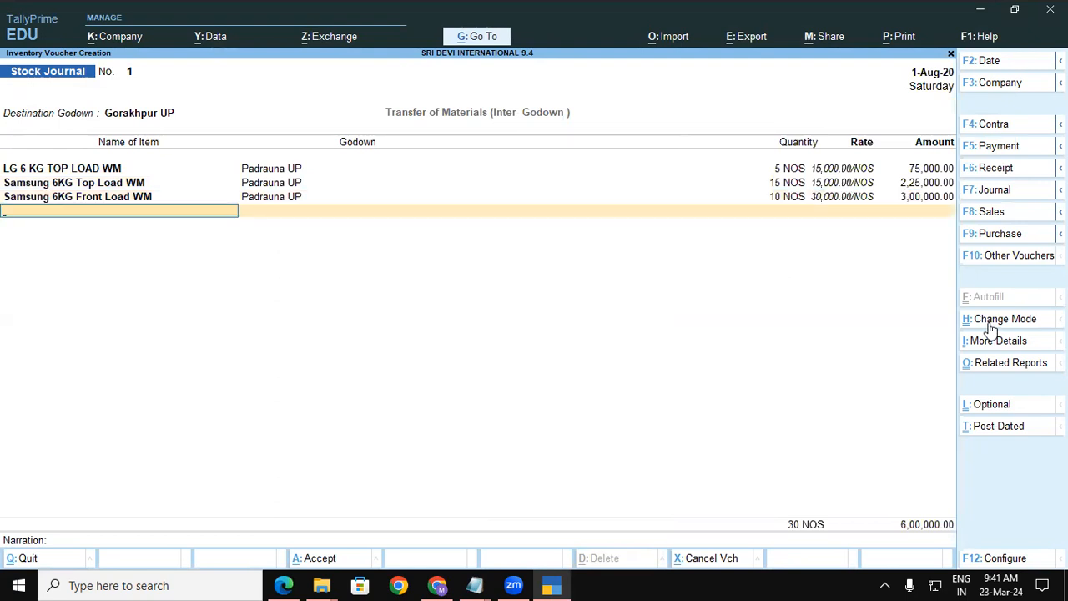
pyautogui.press('Return')
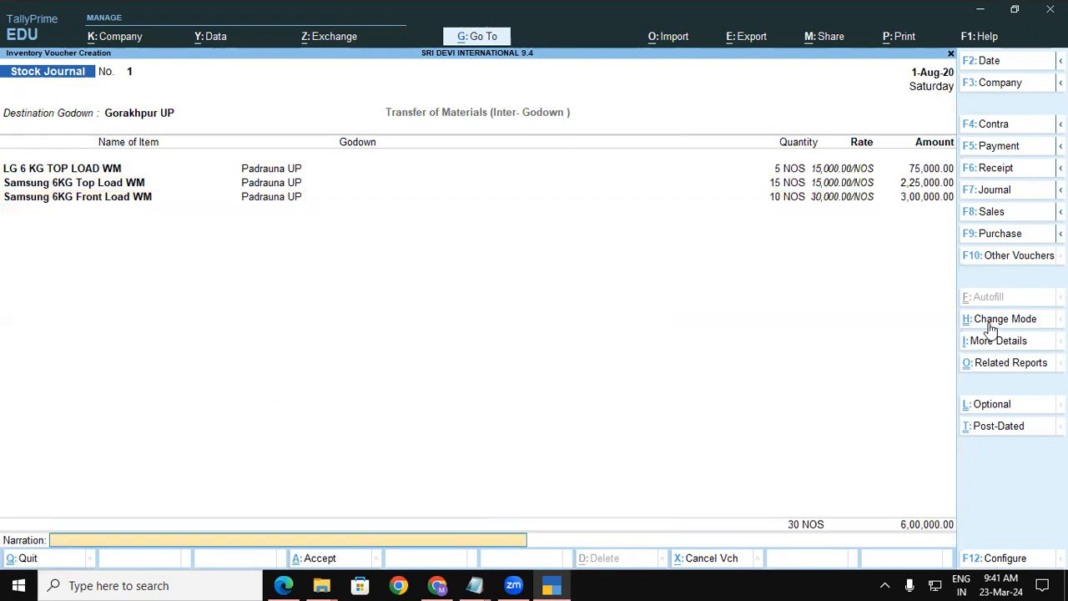
# Save Stock Journal voucher No. 1 and quit voucher entry.
pyautogui.press('Return')
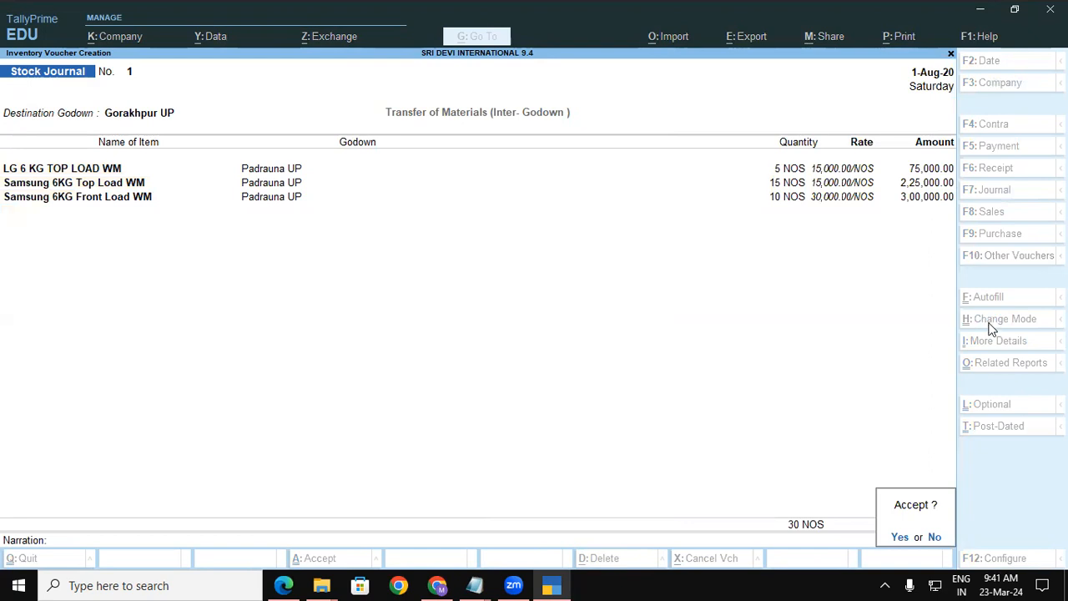
pyautogui.press('Return')
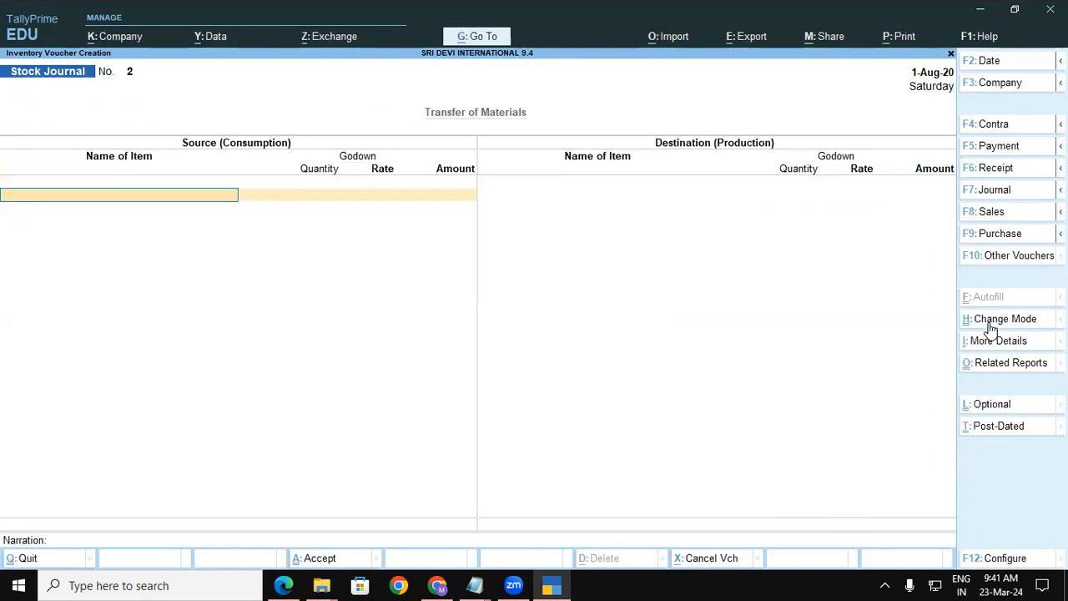
pyautogui.press('Escape')
pyautogui.press('Return')
# Open the Stock Summary and switch it to Stock Item-wise with F5.
pyautogui.press('Down')
pyautogui.press('Down')
pyautogui.press('Down')
pyautogui.press('Down')
pyautogui.press('Down')
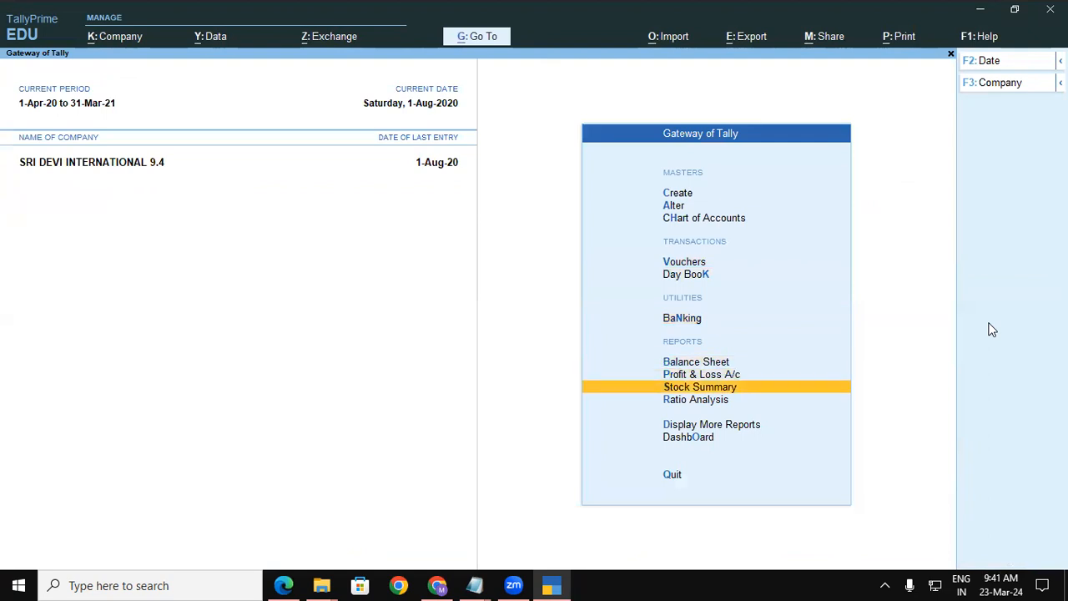
pyautogui.press('Return')
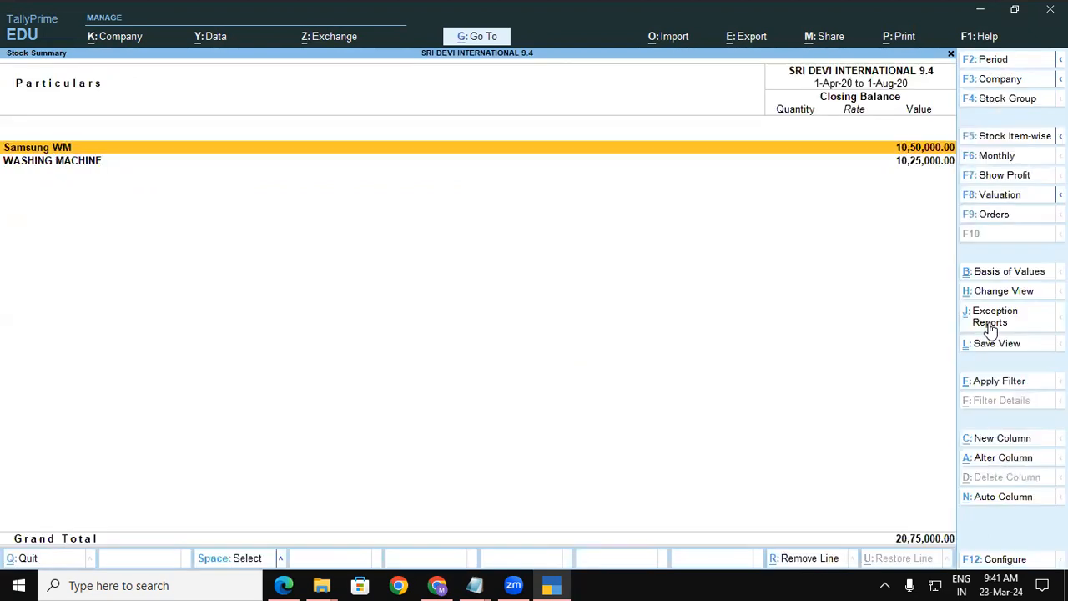
pyautogui.press('F5')
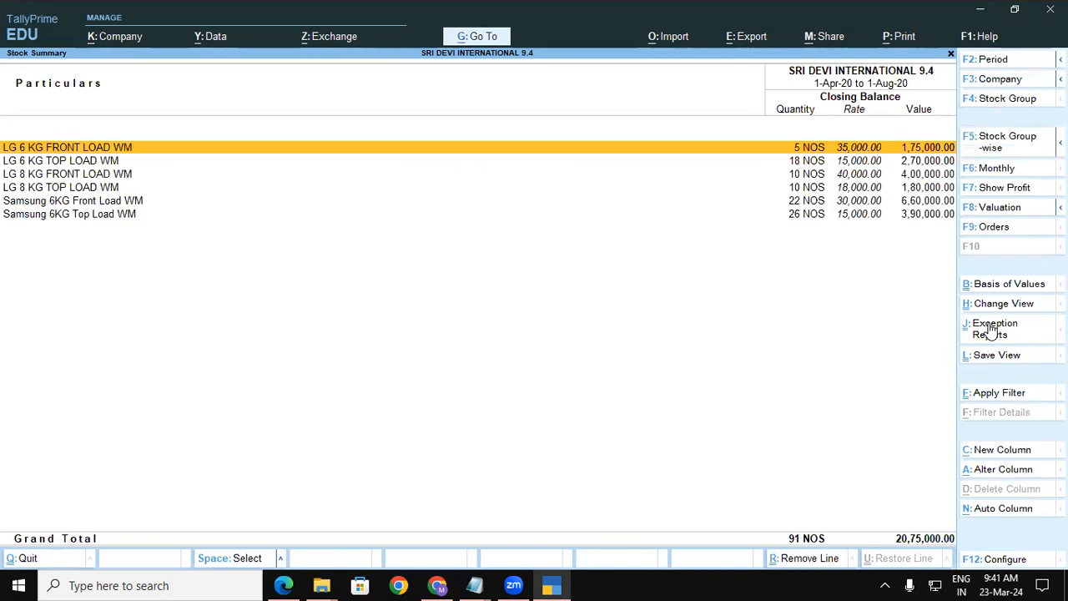
pyautogui.press('alt')
# Switch Stock Summary to the detailed godown view and check LG 6 KG Top Load: 5 NOS Gorakhpur UP, 13 NOS Padrauna UP.
pyautogui.hotkey('alt', 'F5')
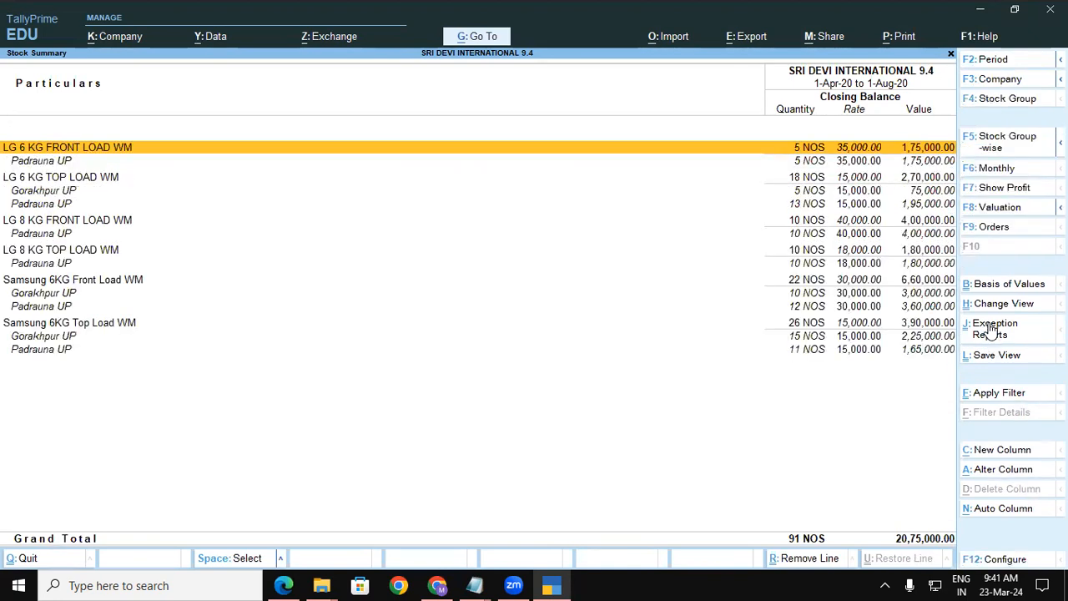
pyautogui.click(70, 178)
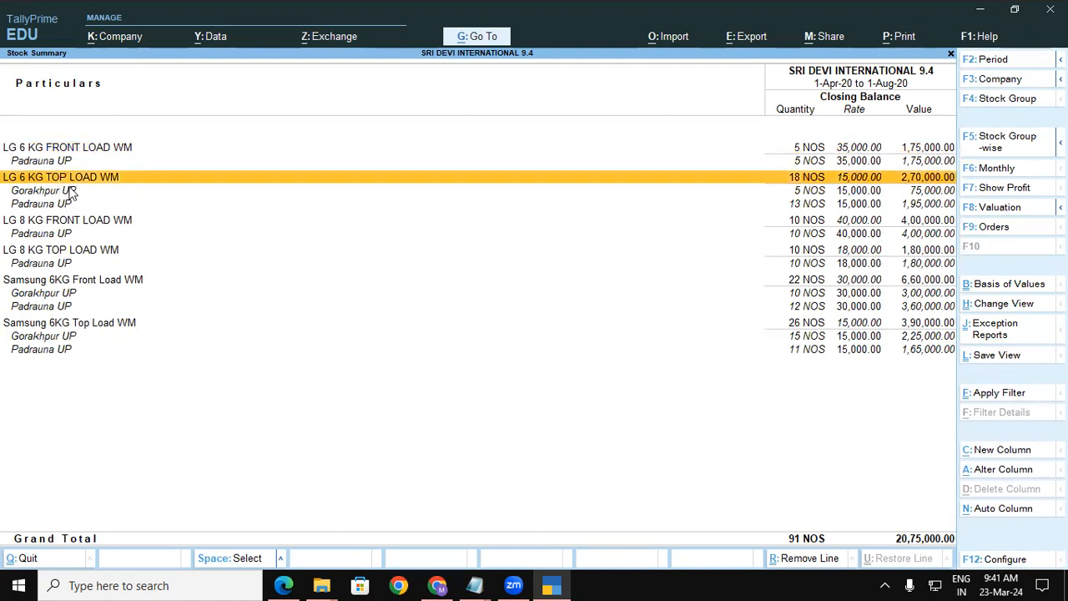
pyautogui.click(72, 191)
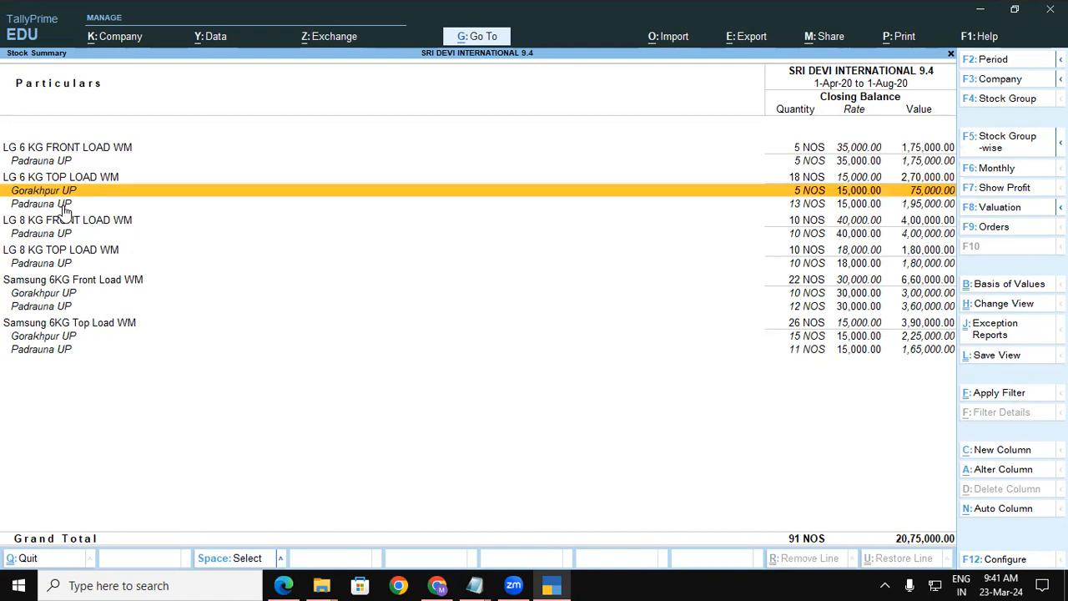
pyautogui.click(64, 207)
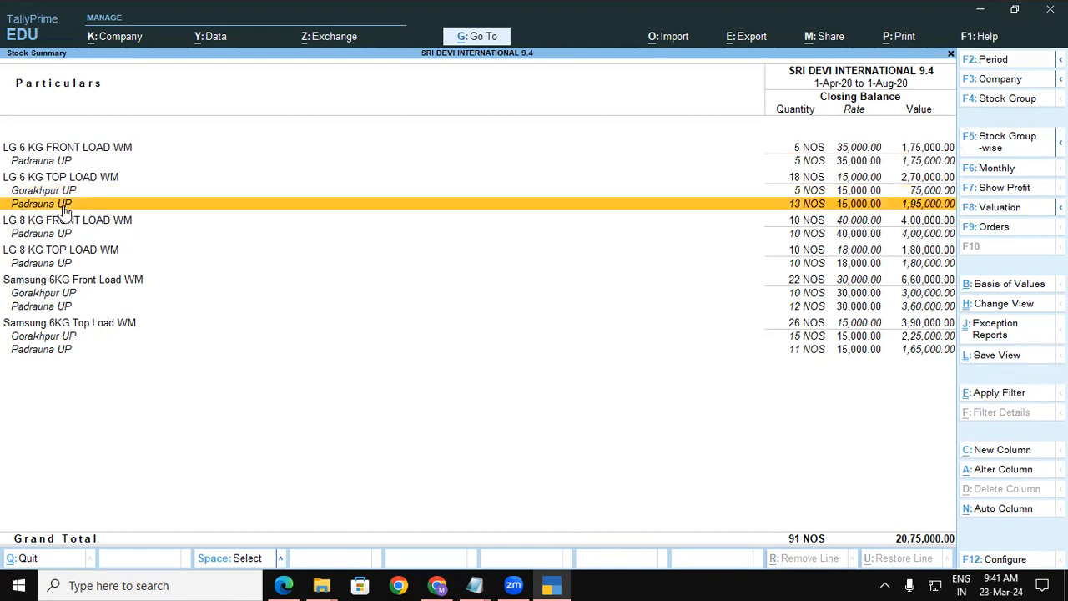
pyautogui.press('Up')
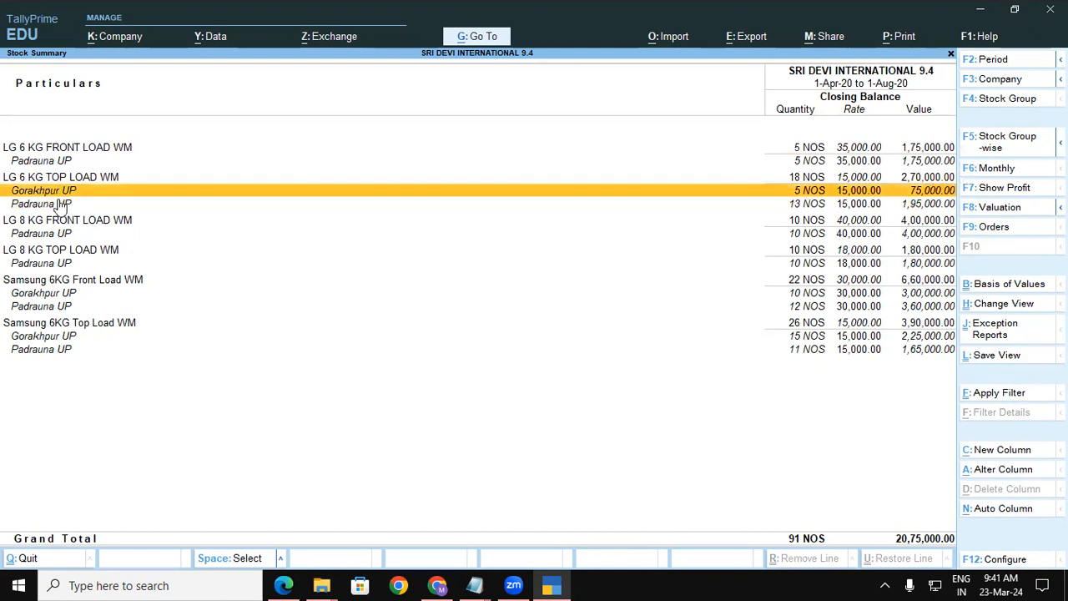
pyautogui.press('Down')
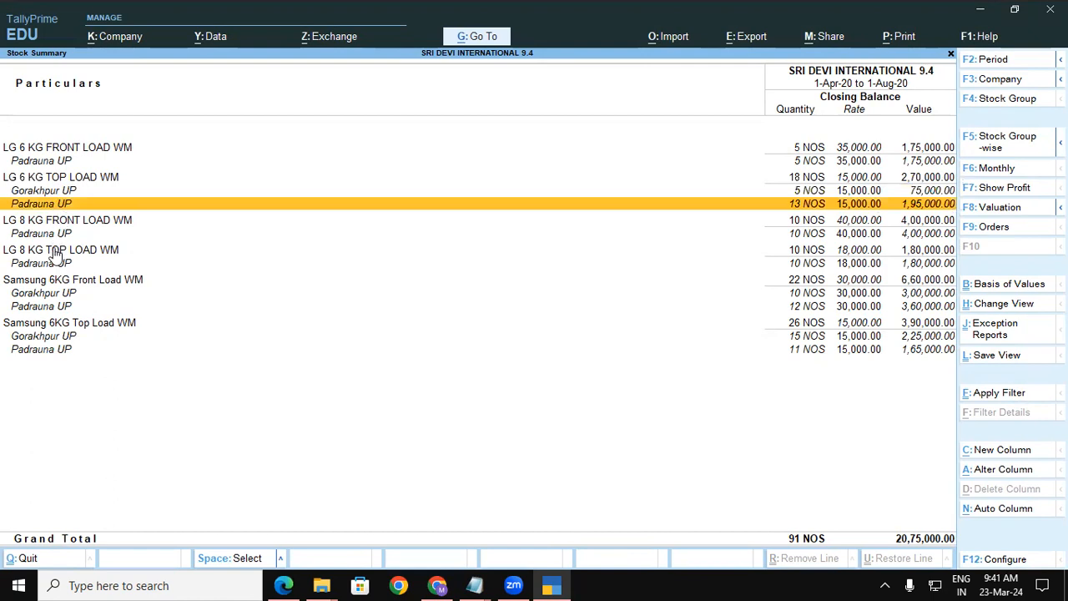
# Check Samsung front load (10 Gorakhpur UP, 12 Padrauna UP) and top load (15 Gorakhpur UP, 11 Padrauna UP).
pyautogui.click(53, 295)
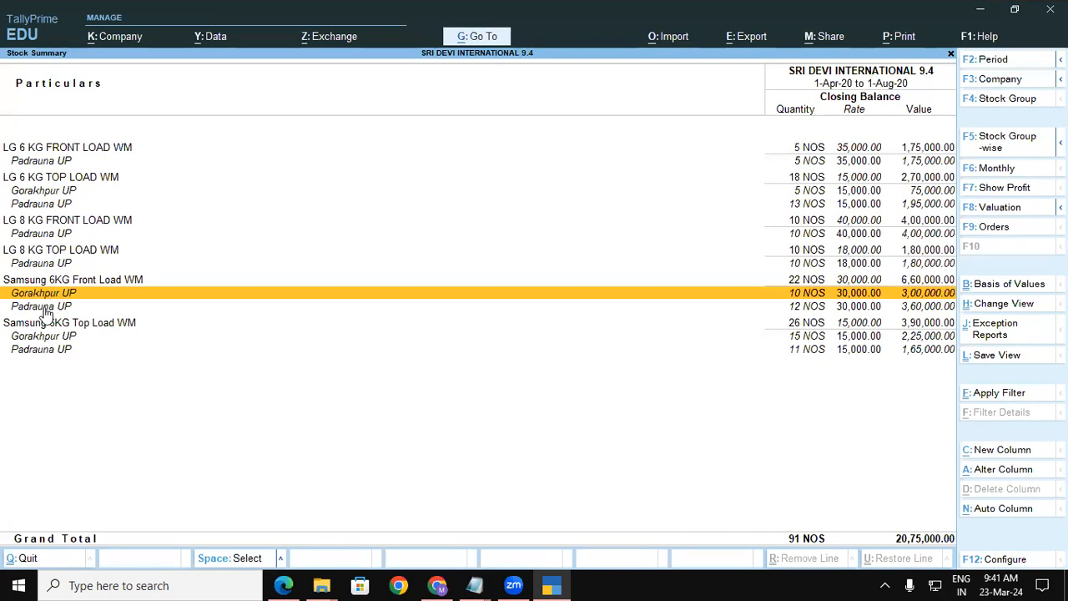
pyautogui.click(42, 308)
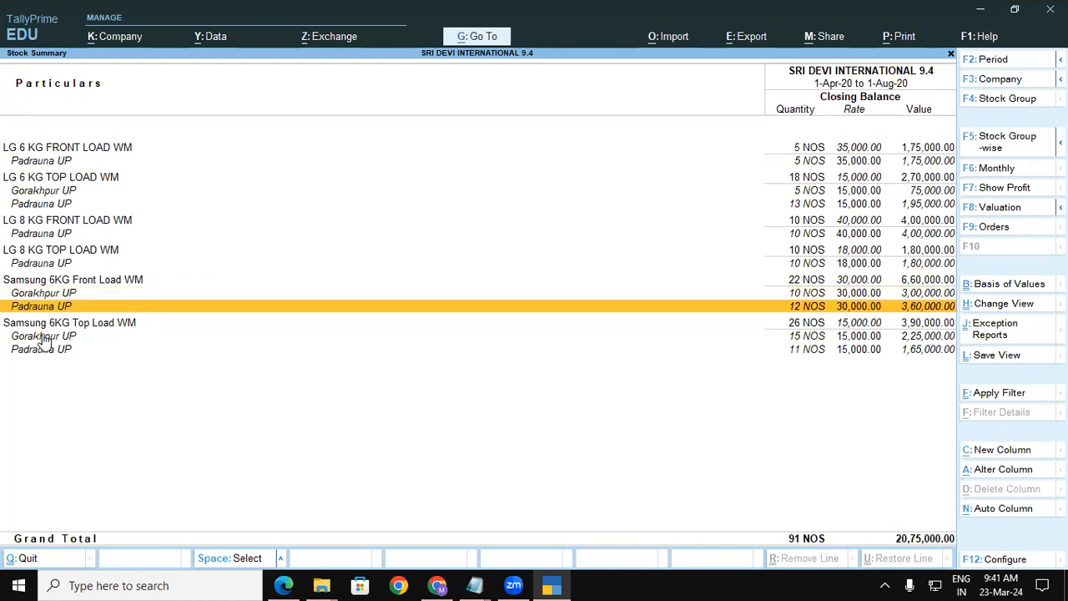
pyautogui.click(44, 337)
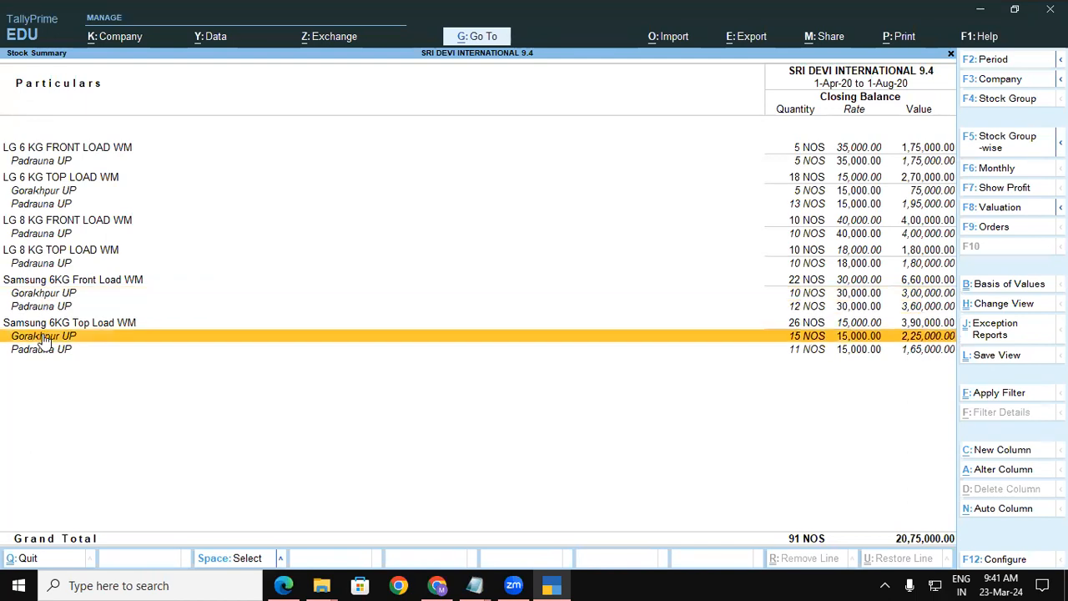
pyautogui.click(31, 354)
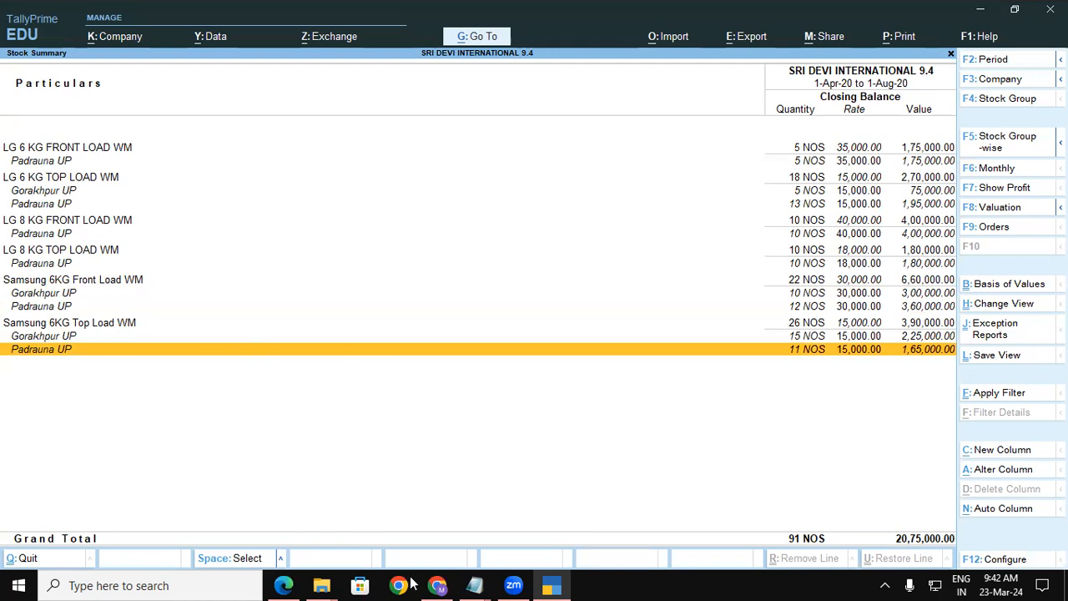
# Go back to the lesson notes PDF in Edge and scroll to the end of the Go down Summary instructions.
pyautogui.click(285, 584)
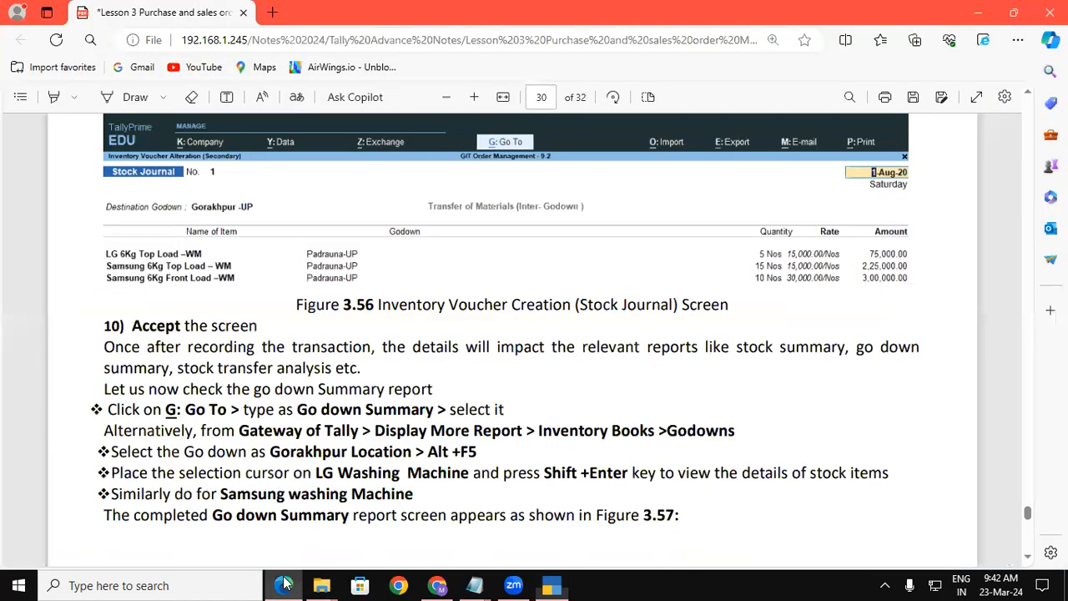
pyautogui.scroll(-1, 1028, 557)
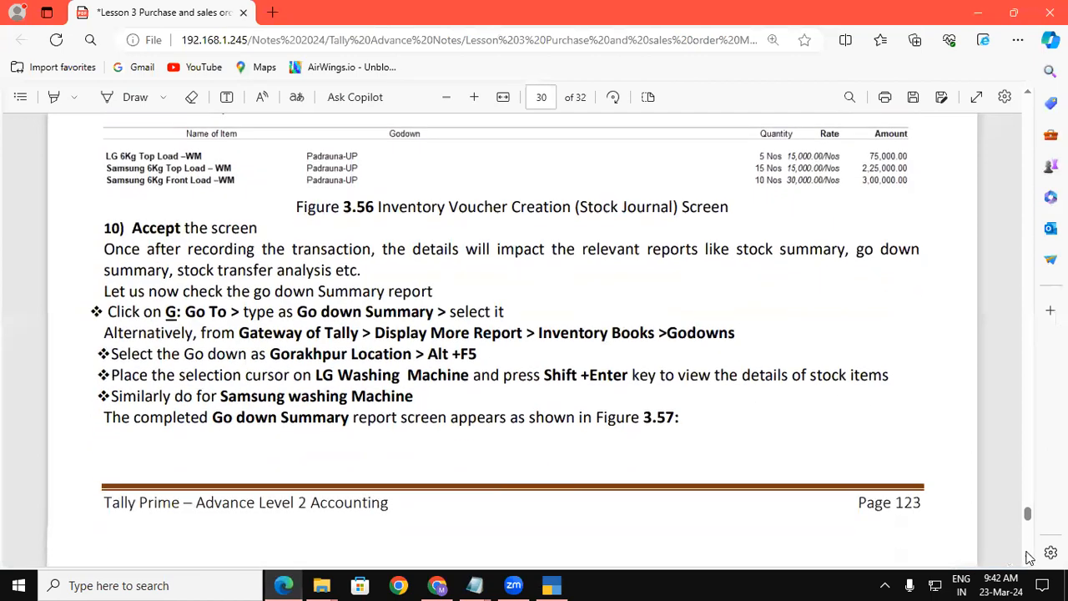